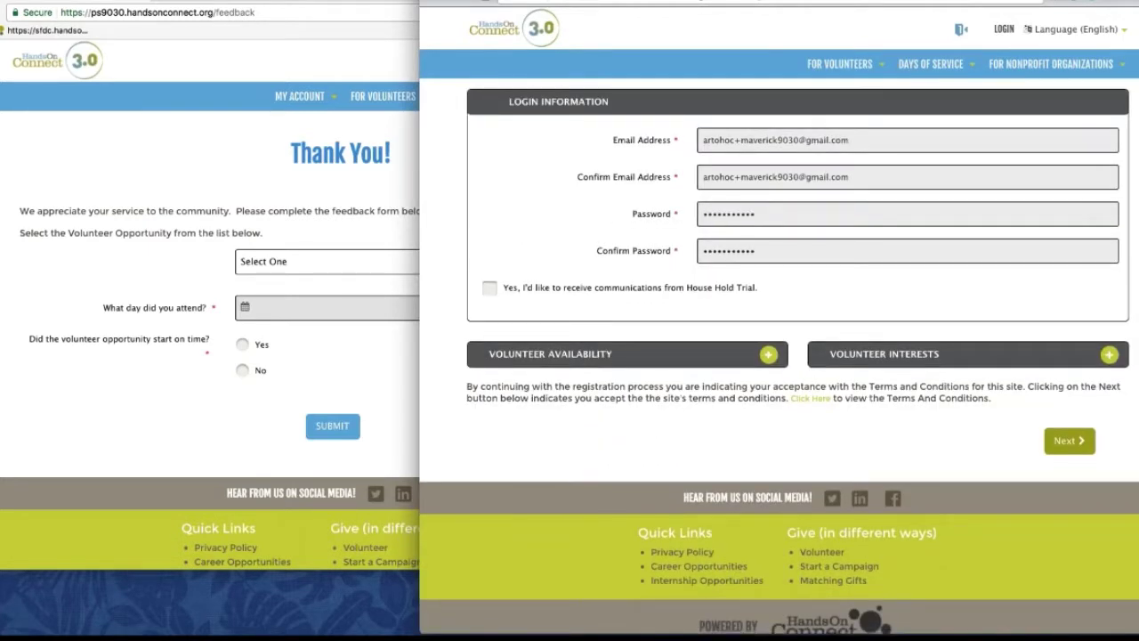
# - Continue registration to the student question and choose "Not currently a student", dismissing the password-saving offer
pyautogui.click(1073, 445)
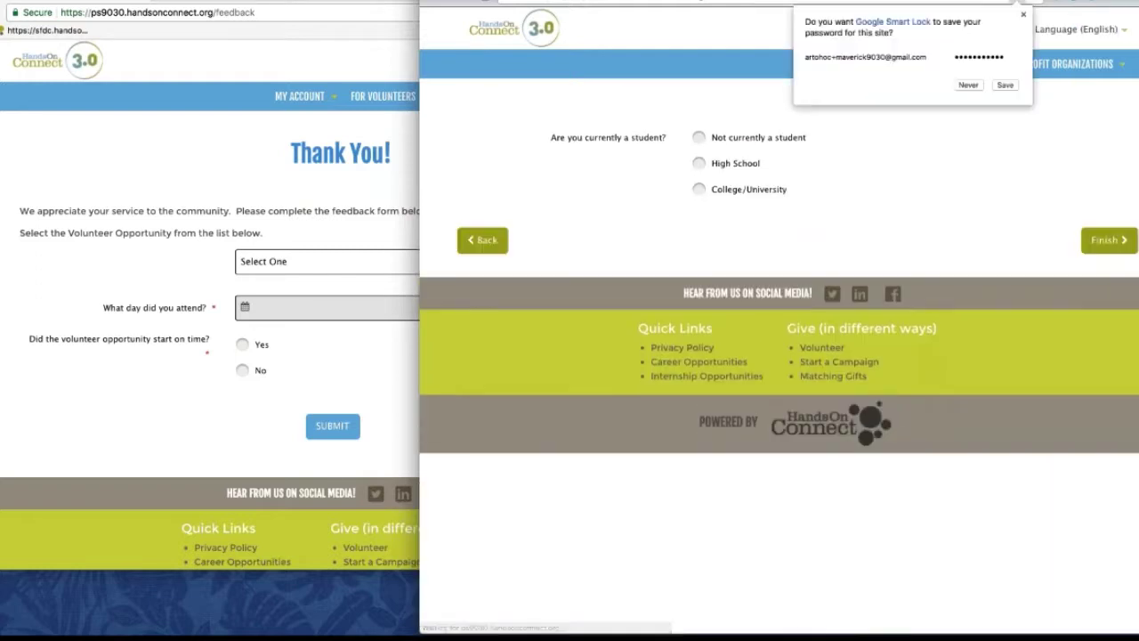
pyautogui.click(1024, 14)
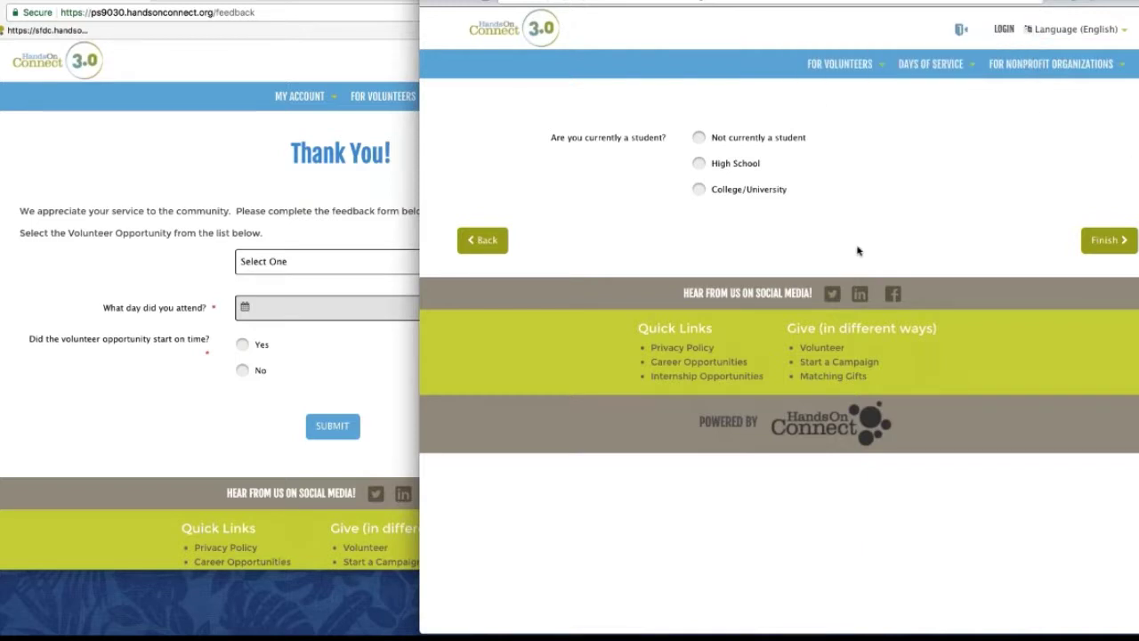
pyautogui.click(699, 140)
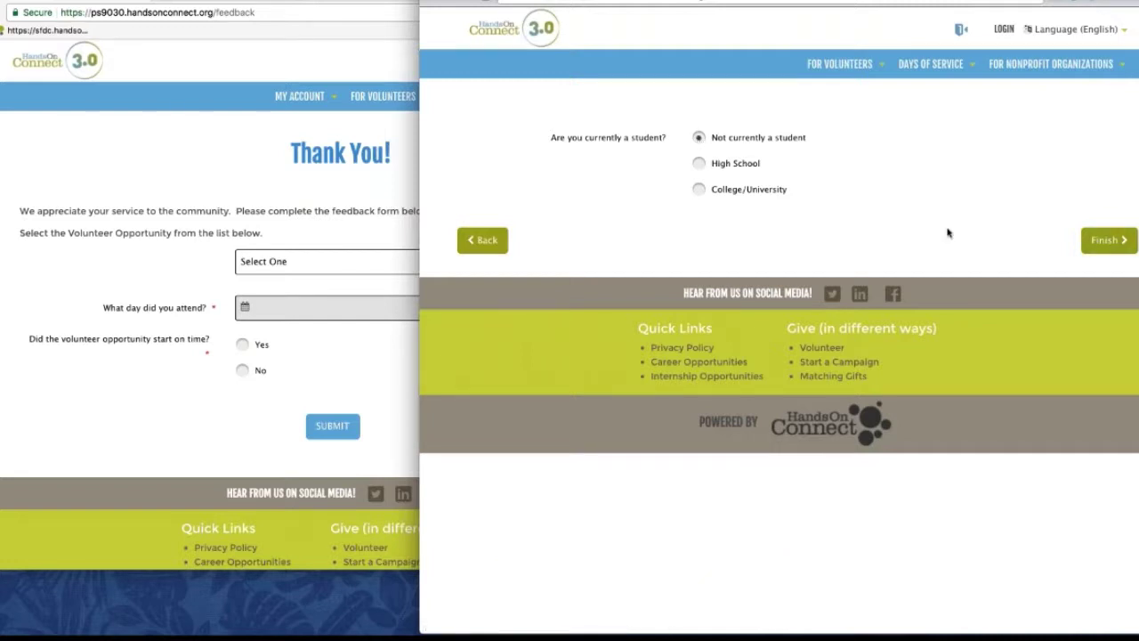
# - Change the student status to High School and view the choices for high school and anticipated graduation
pyautogui.click(700, 164)
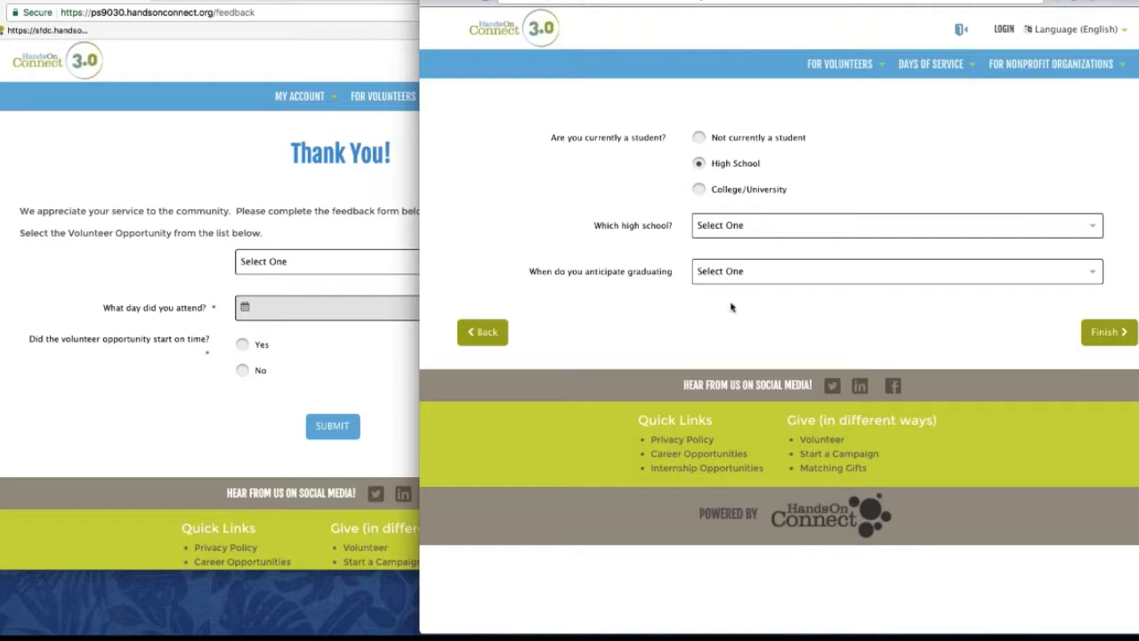
pyautogui.click(711, 225)
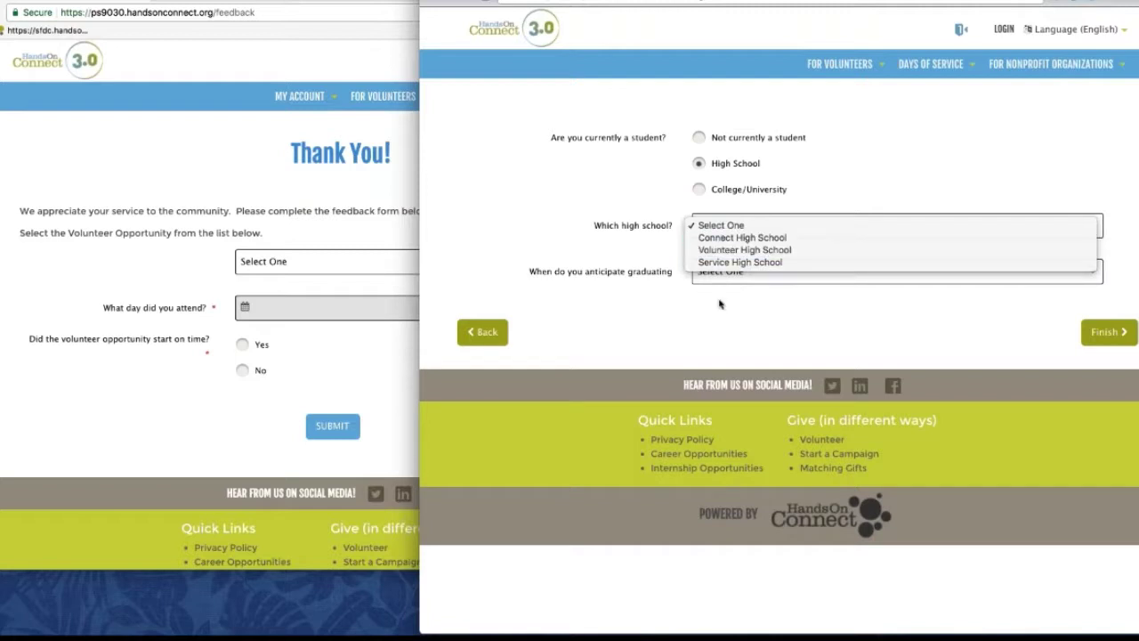
pyautogui.click(721, 279)
pyautogui.click(732, 276)
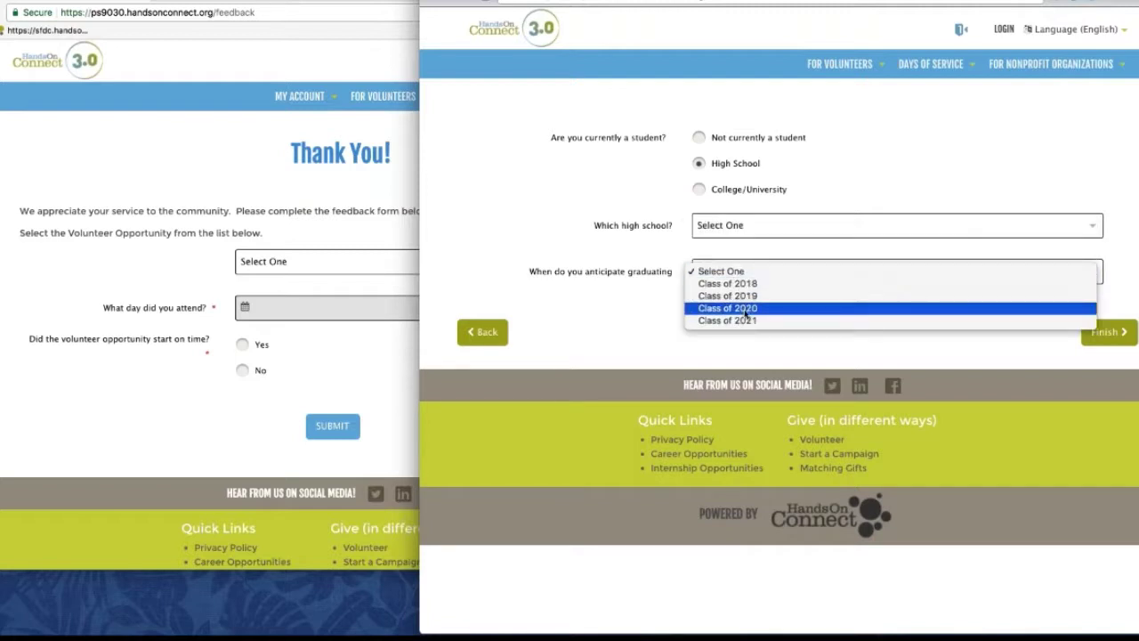
# - Set the student status to College/University and view the choices for which college or university
pyautogui.click(769, 189)
pyautogui.click(753, 190)
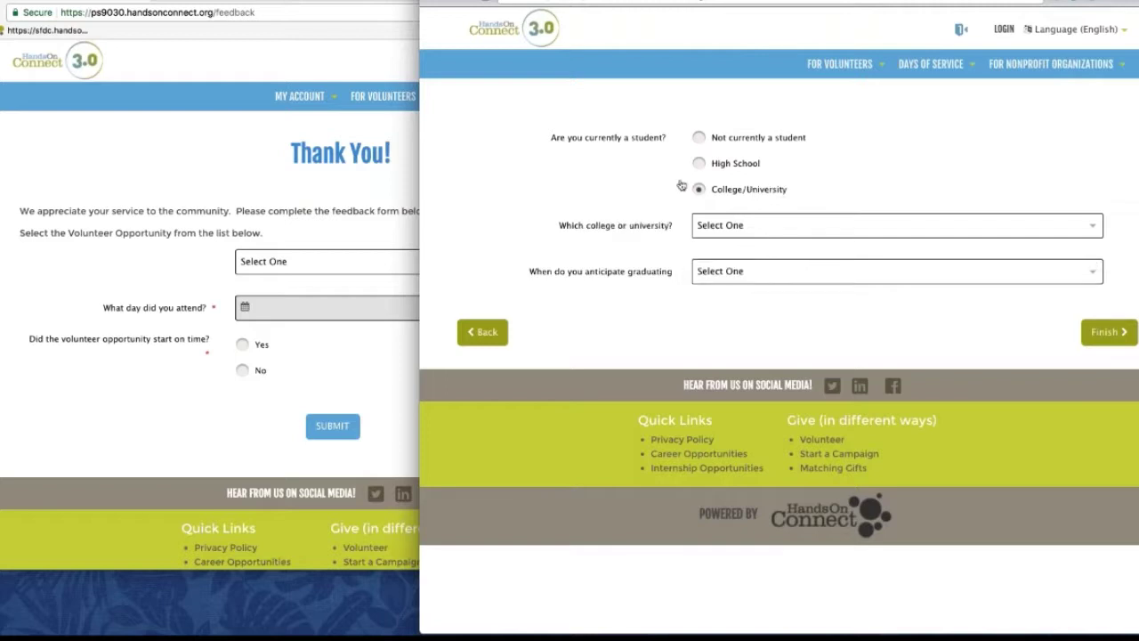
pyautogui.click(750, 229)
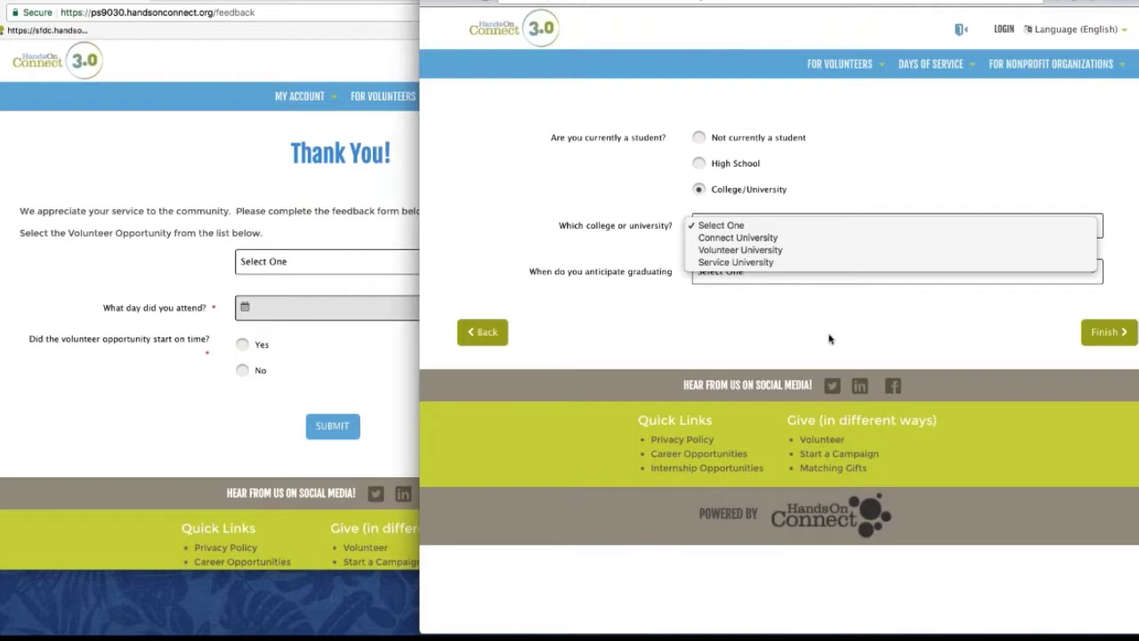
# - On the email subscriptions page, select HandsOn Connect News, HandsOn Connect Day, 9/11 Day of Service, and Intern and Board Announcements
pyautogui.click(356, 358)
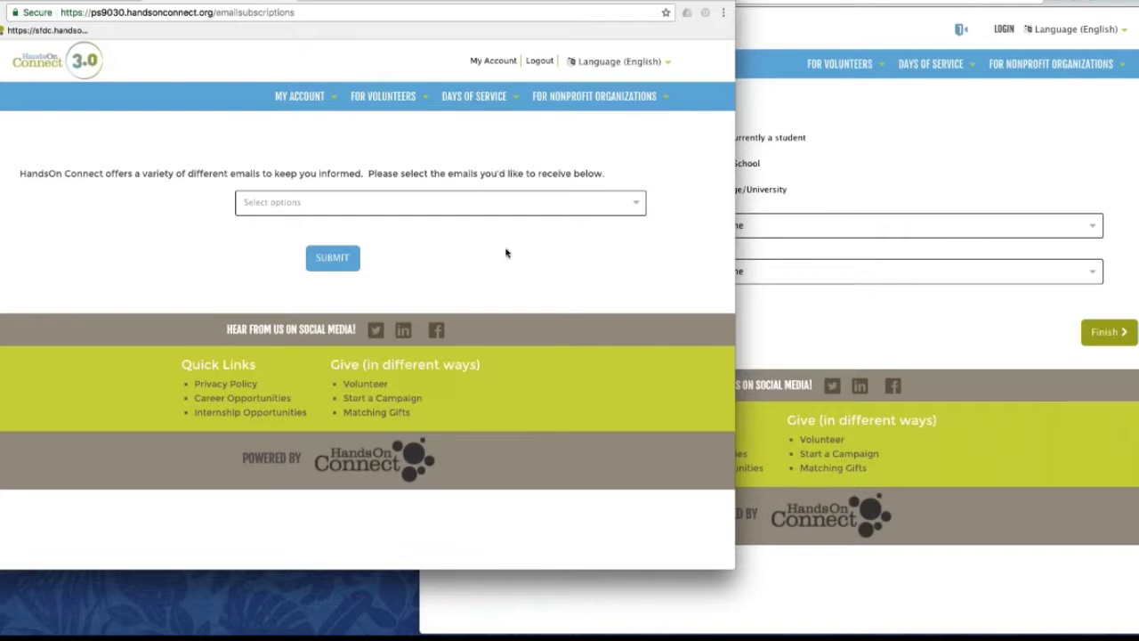
pyautogui.click(427, 203)
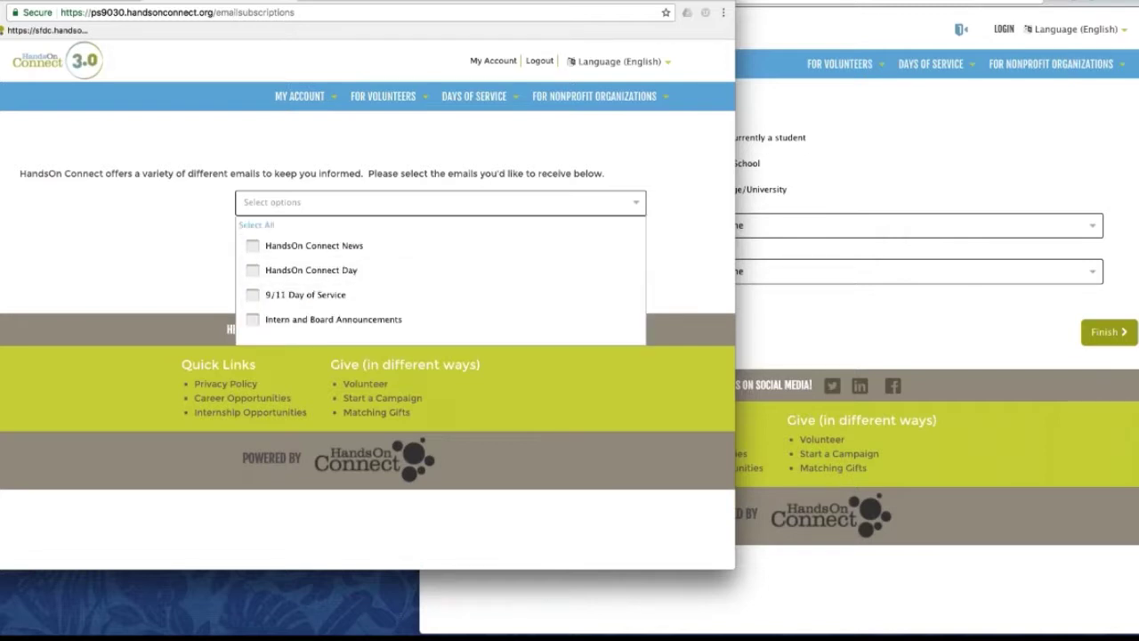
pyautogui.click(310, 250)
pyautogui.click(311, 271)
pyautogui.click(337, 295)
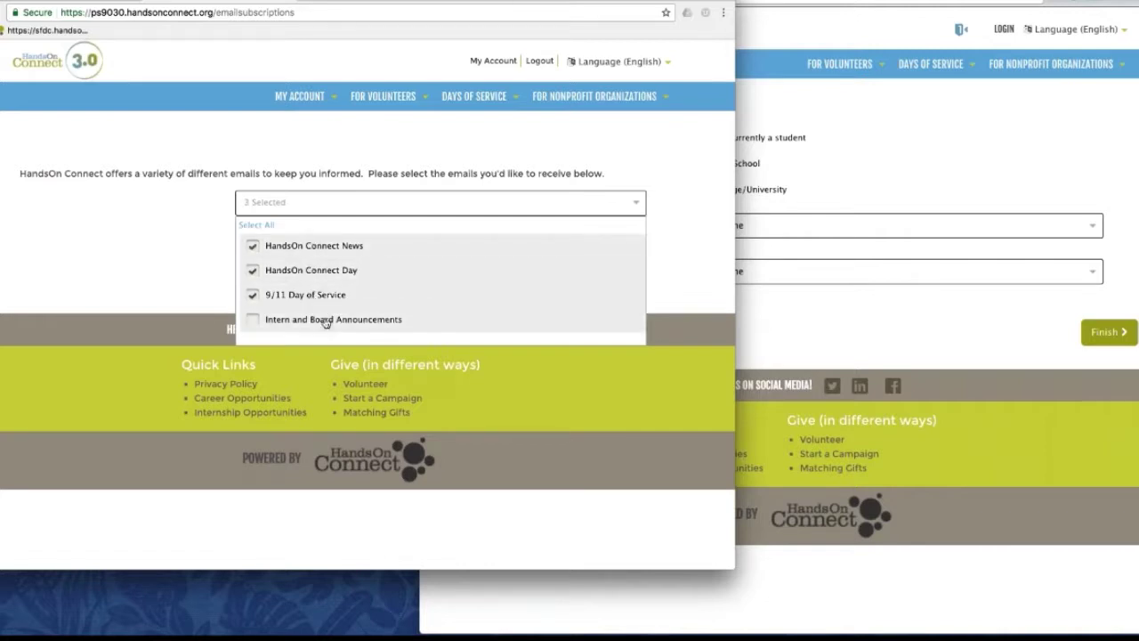
pyautogui.click(326, 321)
# - Clear all four selected email subscriptions and close the list of options
pyautogui.click(353, 251)
pyautogui.click(341, 278)
pyautogui.click(334, 297)
pyautogui.click(337, 322)
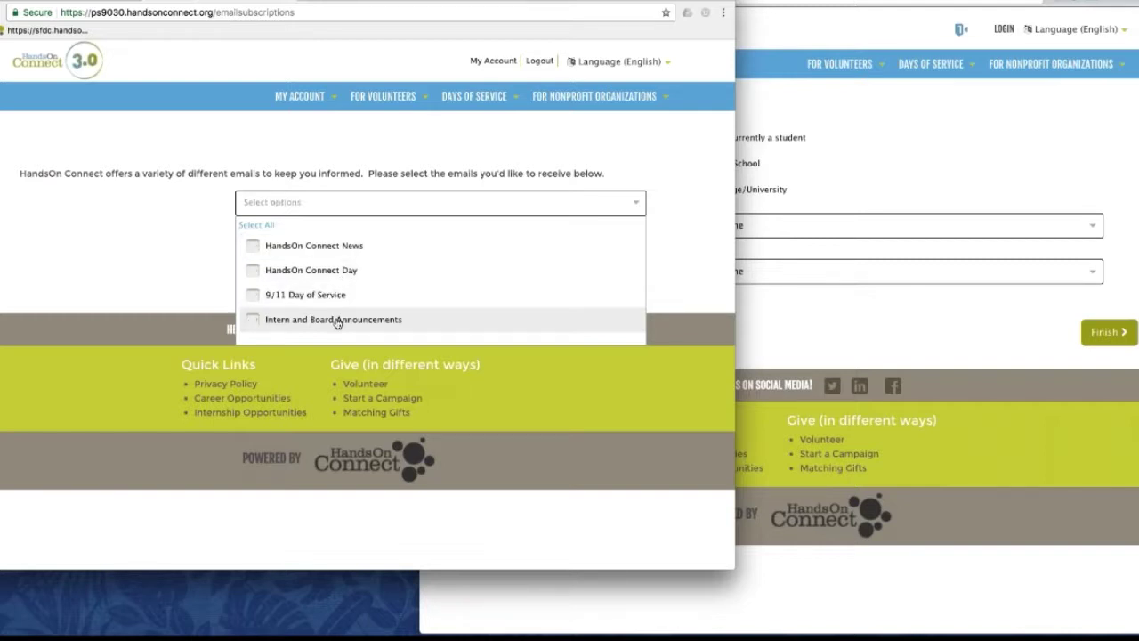
pyautogui.click(157, 254)
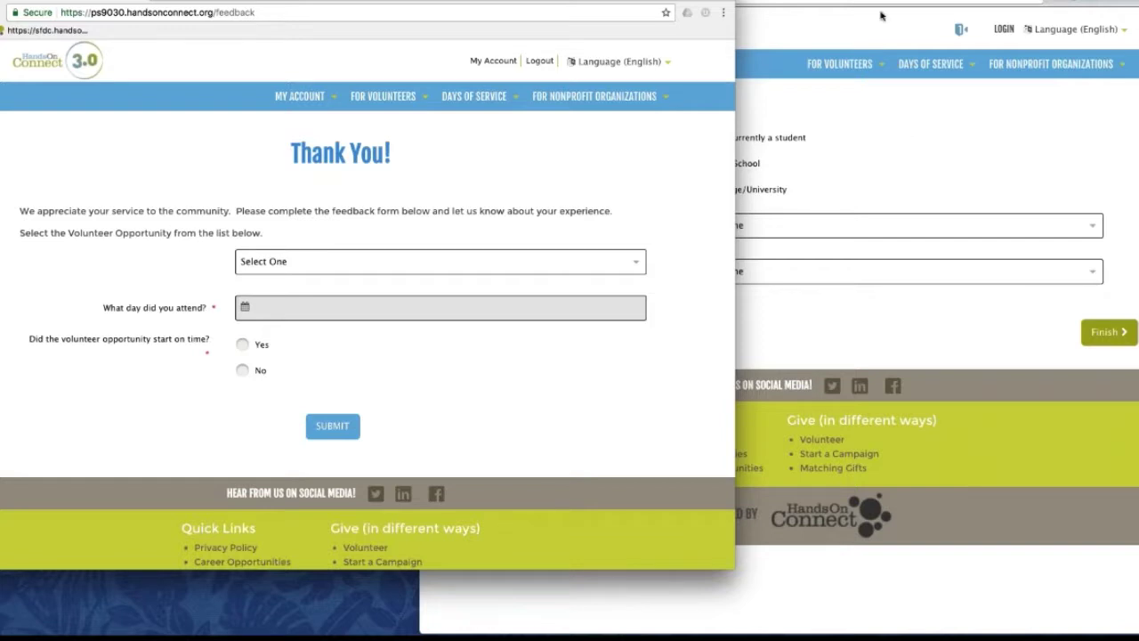
# - Open the CMS from the Salesforce home page and start adding a new form in the Form Builder
pyautogui.moveTo(875, 0); pyautogui.dragTo(873, 0)
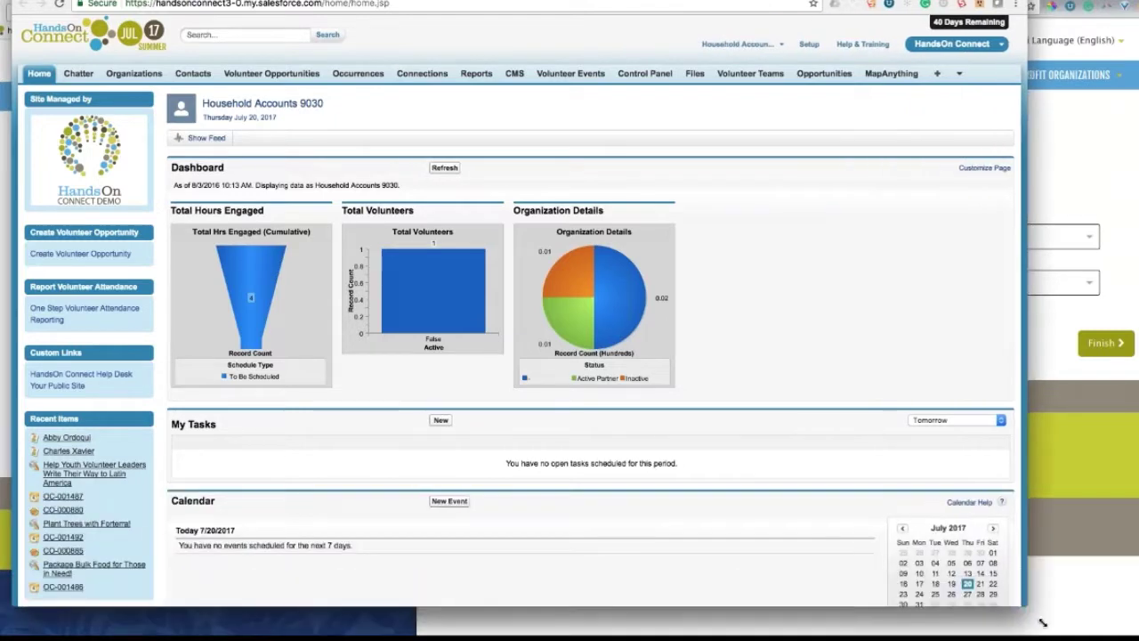
pyautogui.click(514, 74)
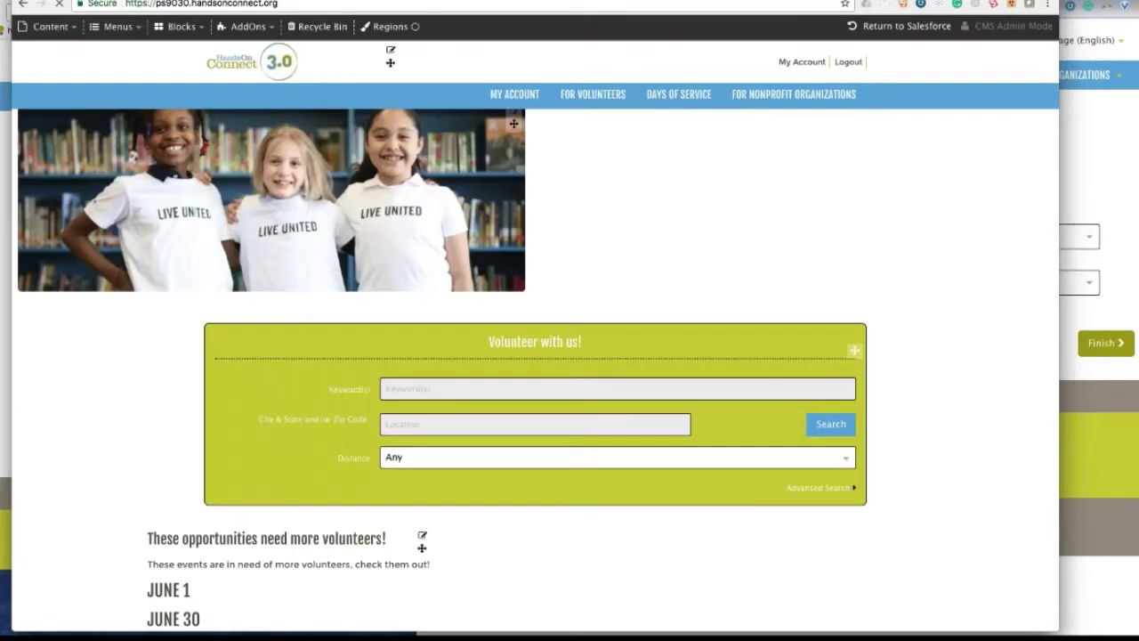
pyautogui.moveTo(266, 30)
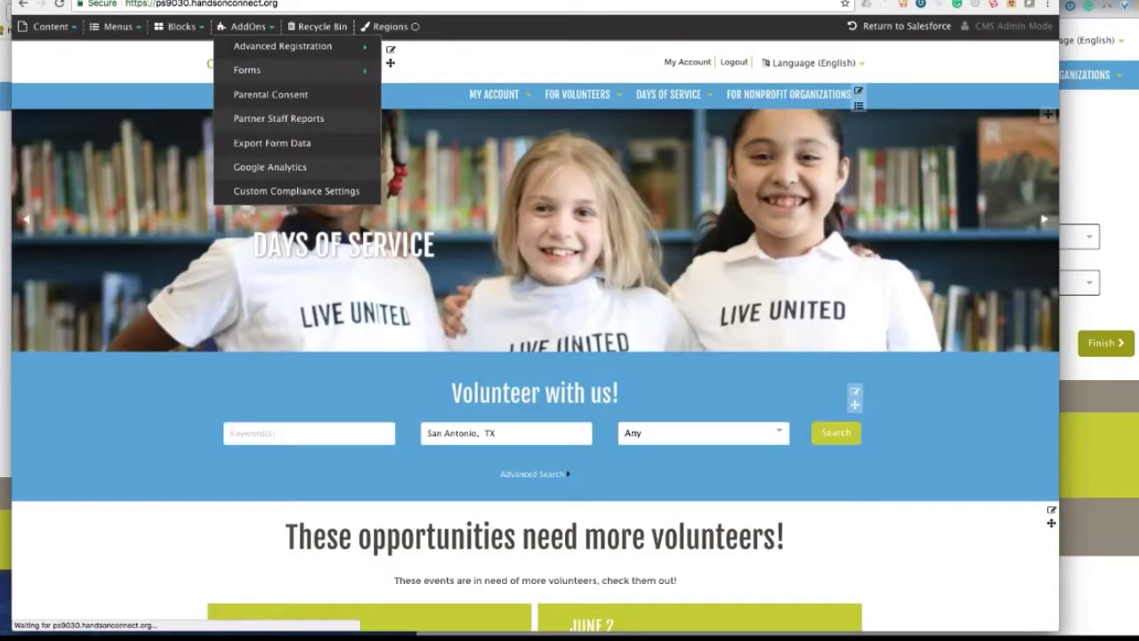
pyautogui.moveTo(260, 72)
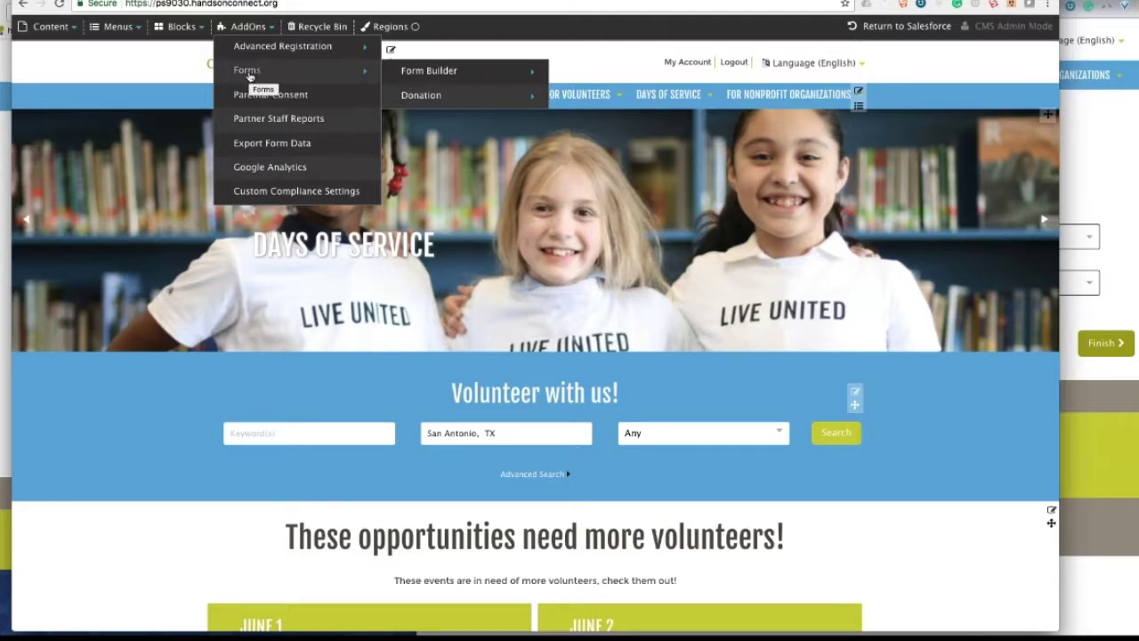
pyautogui.moveTo(427, 73)
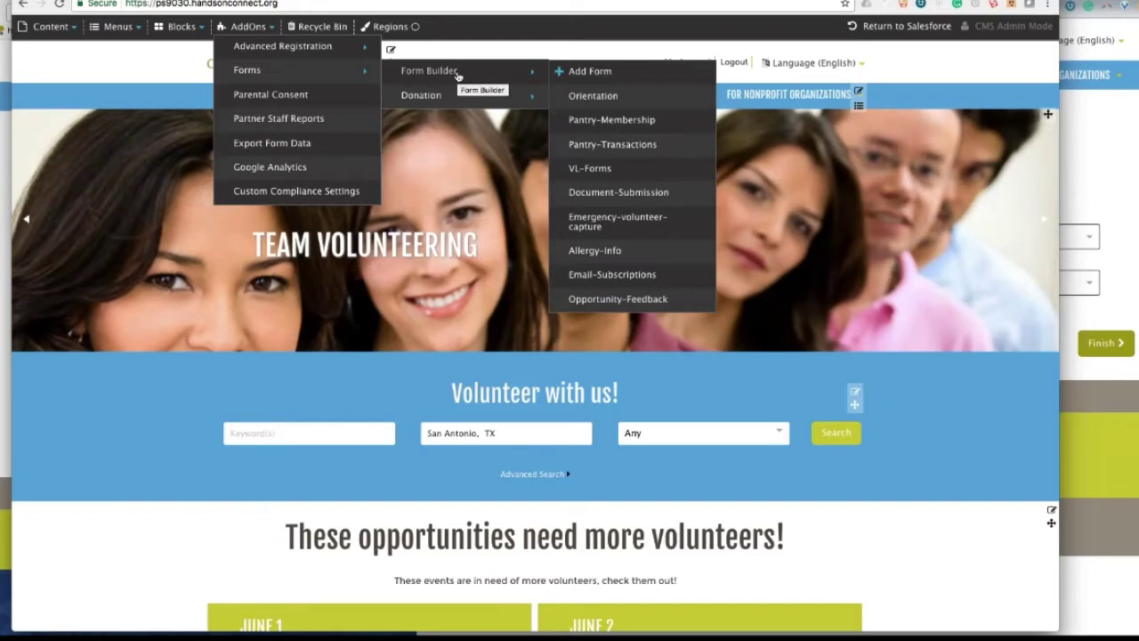
pyautogui.moveTo(443, 103)
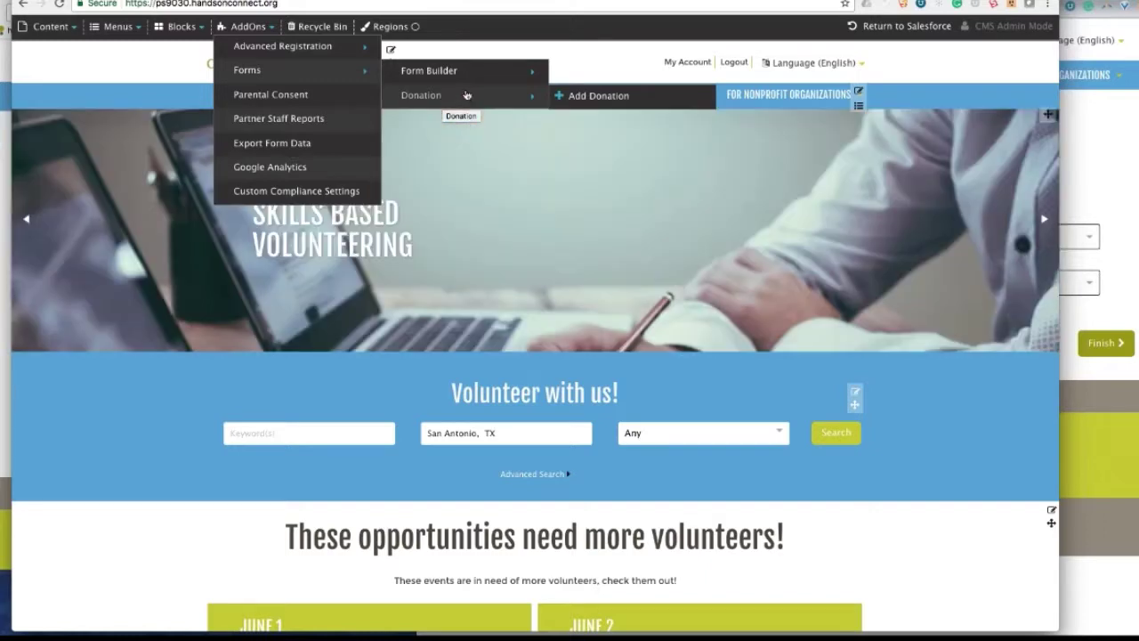
pyautogui.moveTo(479, 84)
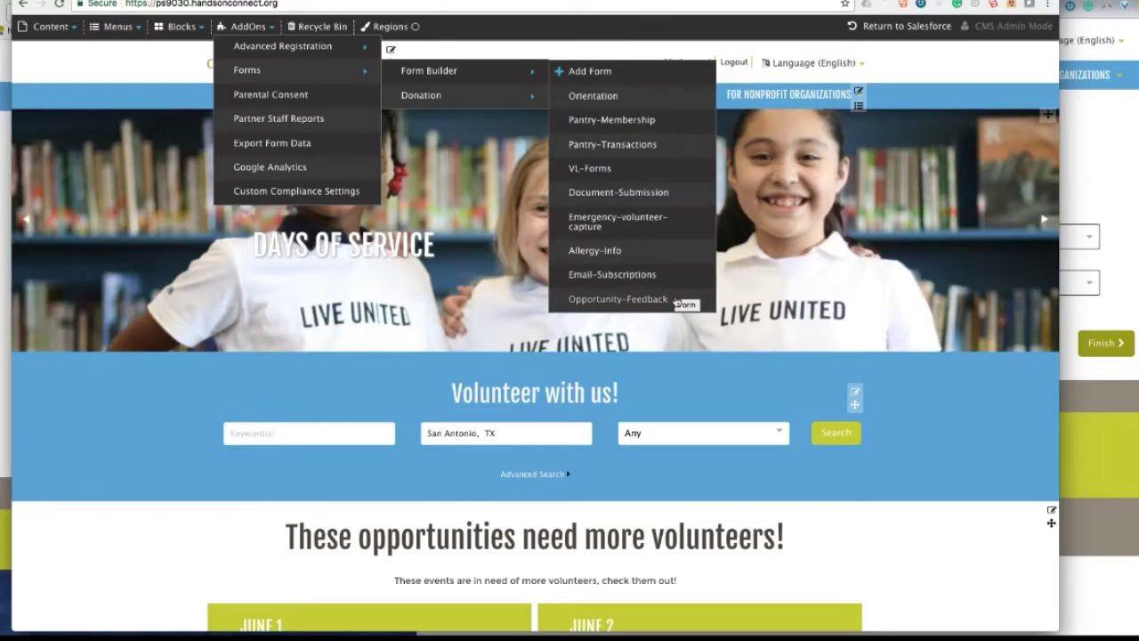
pyautogui.click(586, 72)
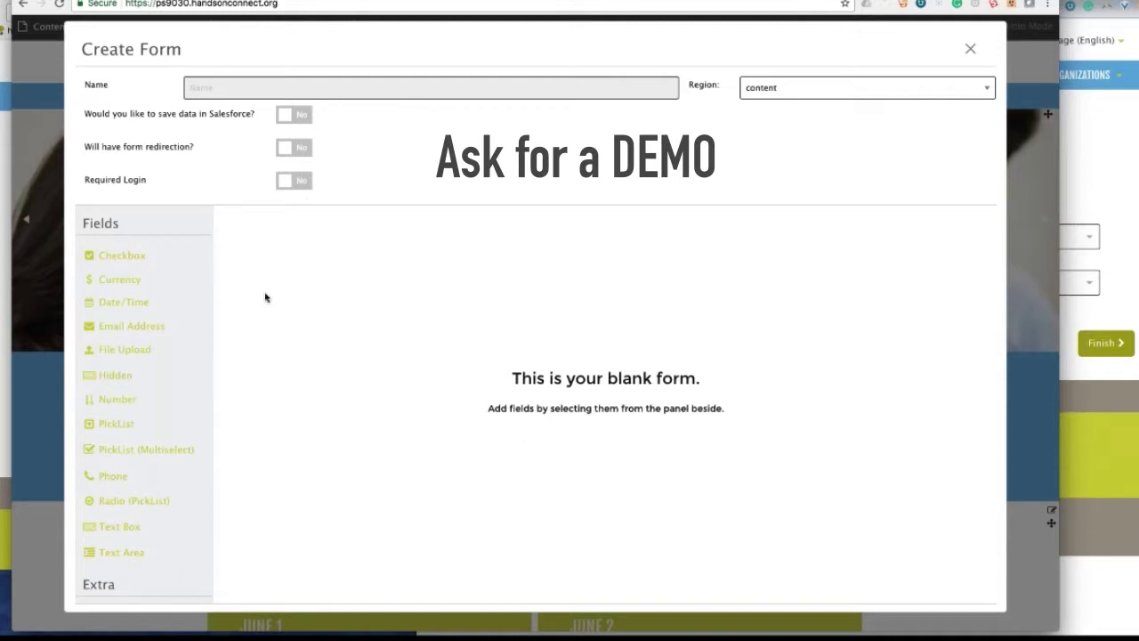
# - Enable saving the new form's data in Salesforce, check the object selection, and disable the option again
pyautogui.click(285, 121)
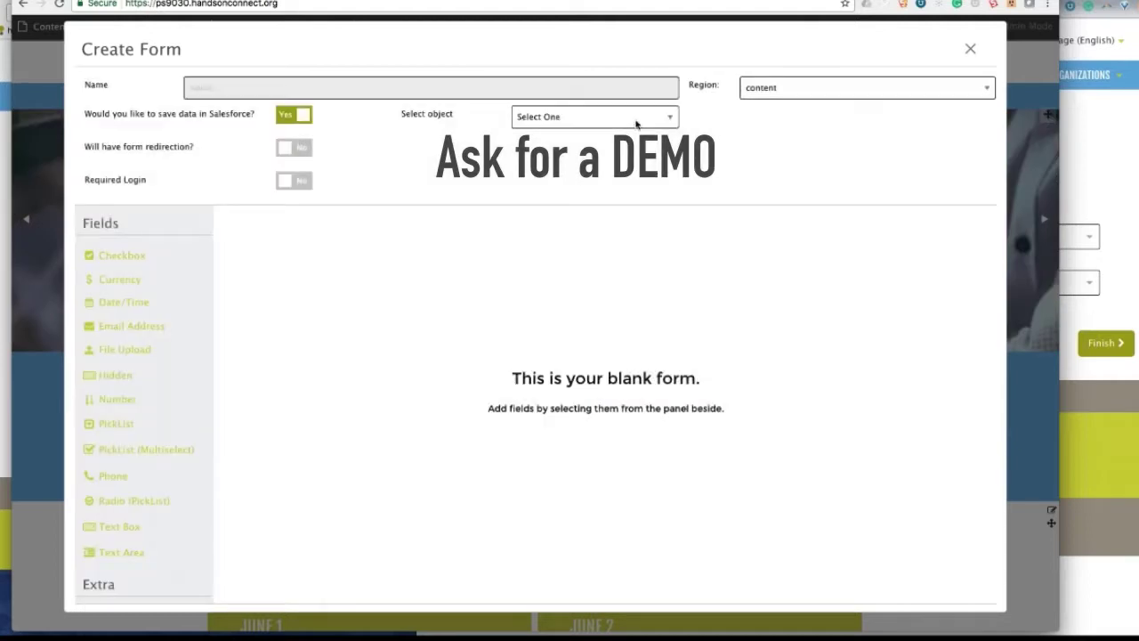
pyautogui.click(637, 126)
pyautogui.click(298, 113)
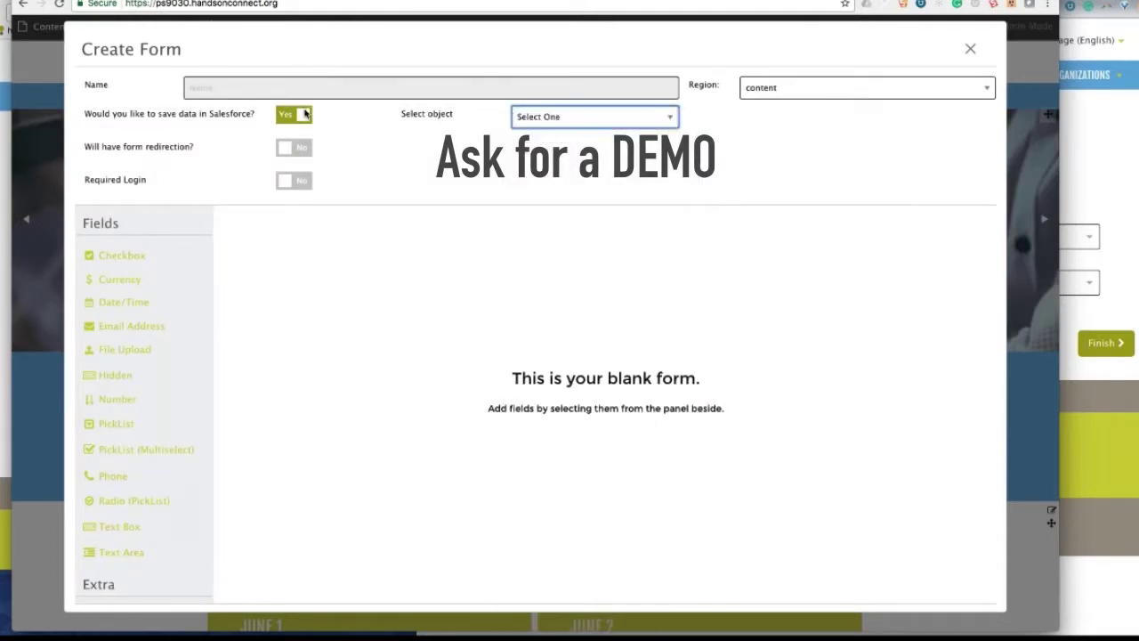
pyautogui.click(298, 114)
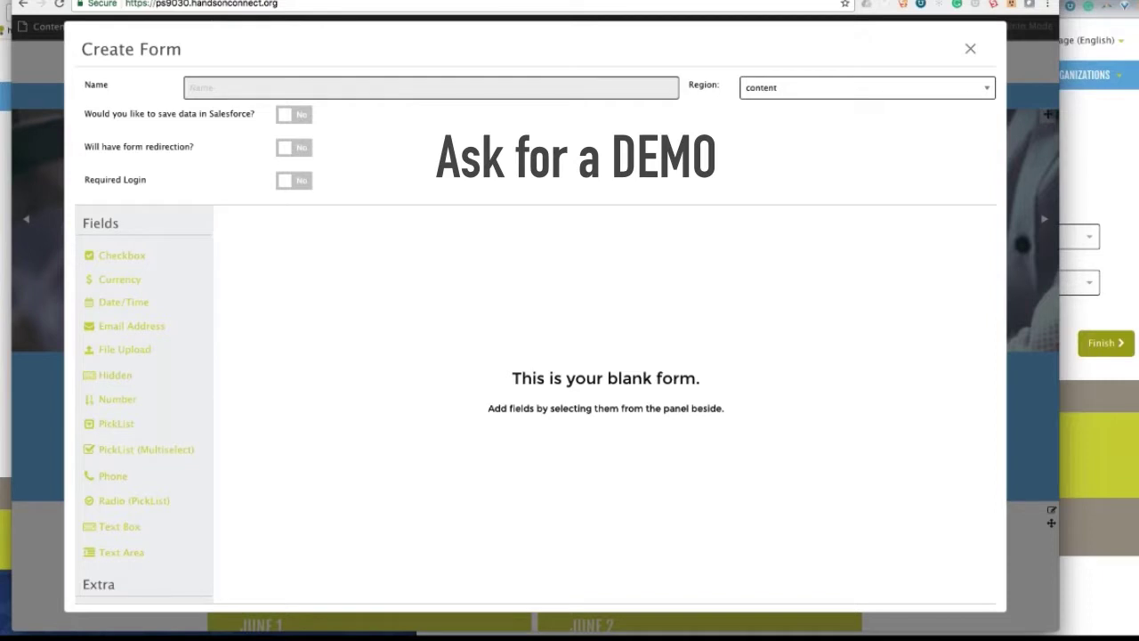
# - Switch the new form's redirection on and back off, and close the form without saving
pyautogui.click(295, 148)
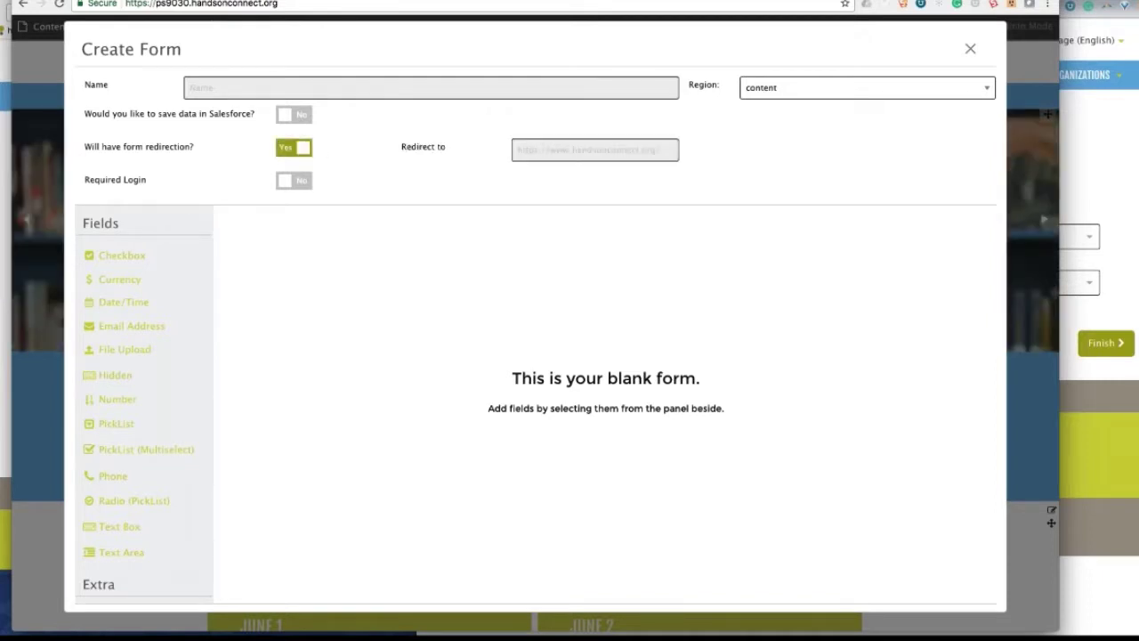
pyautogui.click(295, 148)
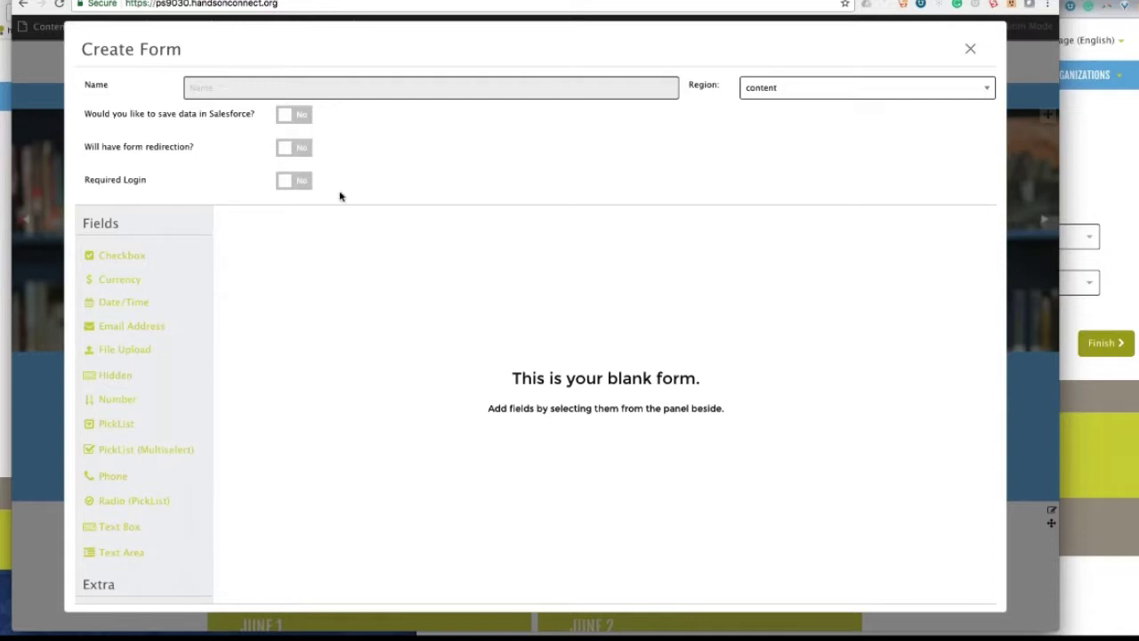
pyautogui.click(970, 51)
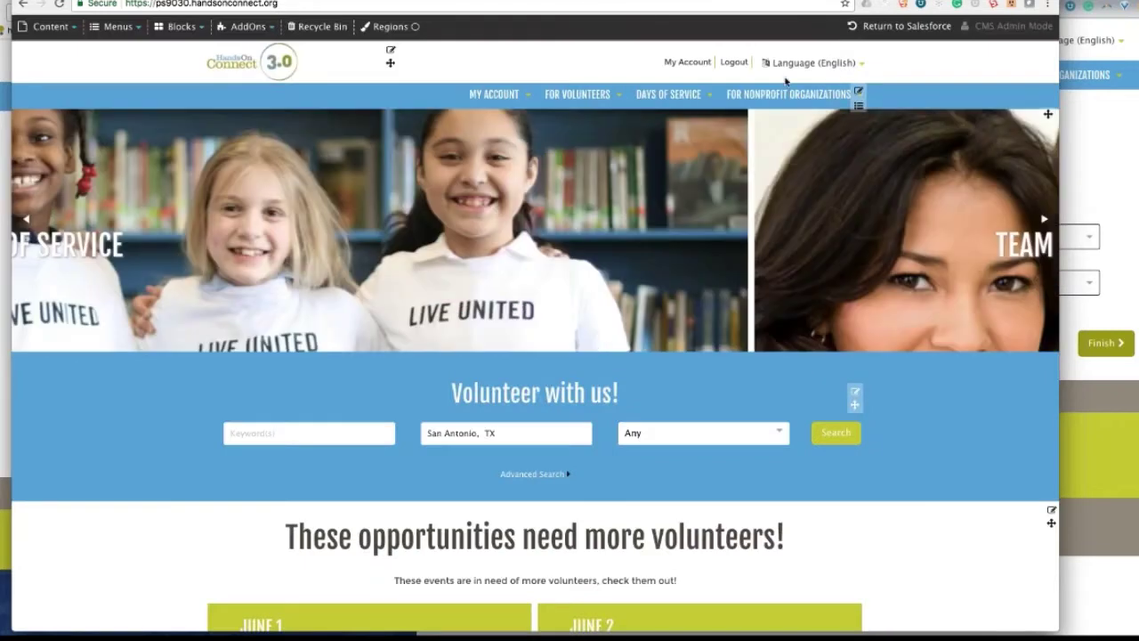
# - Open the existing Opportunity-Feedback form for editing and look through its fields
pyautogui.click(257, 28)
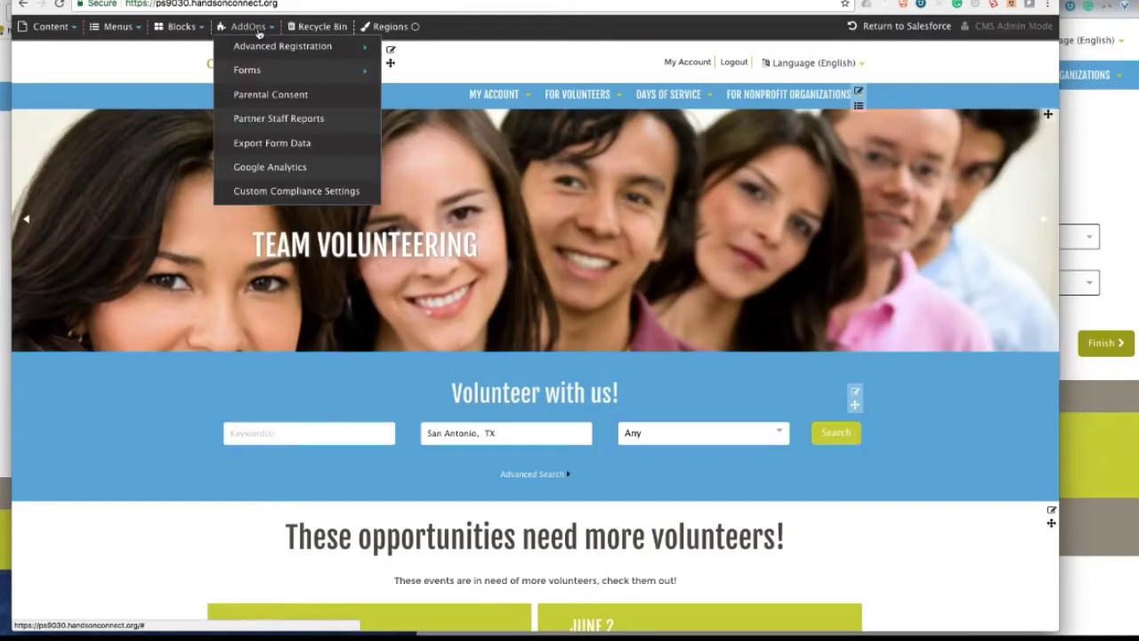
pyautogui.moveTo(356, 69)
pyautogui.moveTo(442, 71)
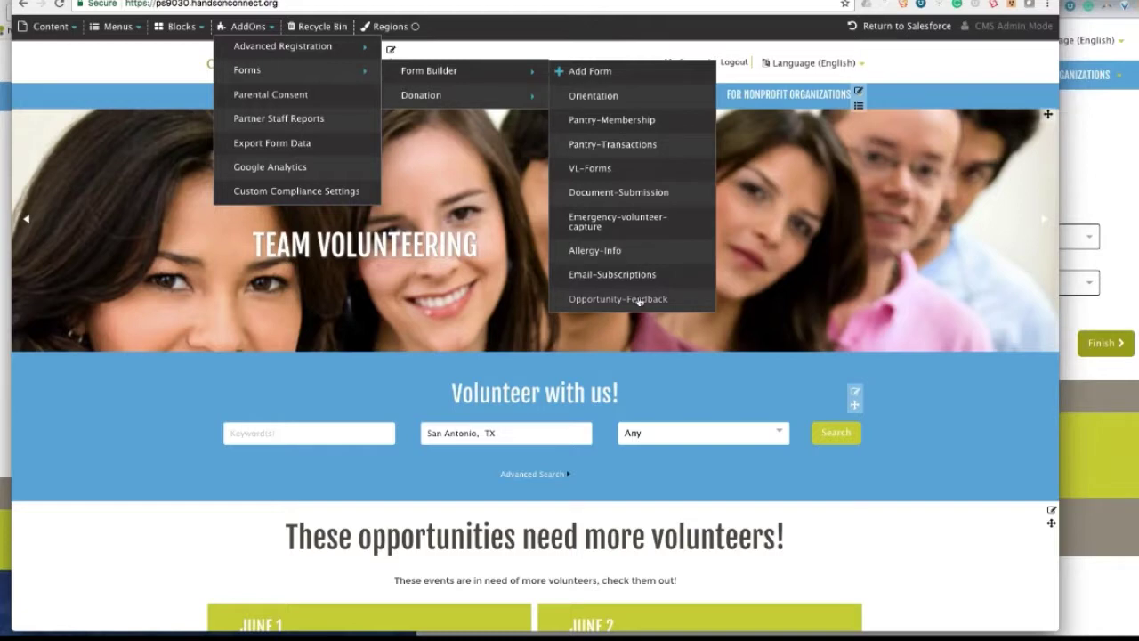
pyautogui.click(639, 300)
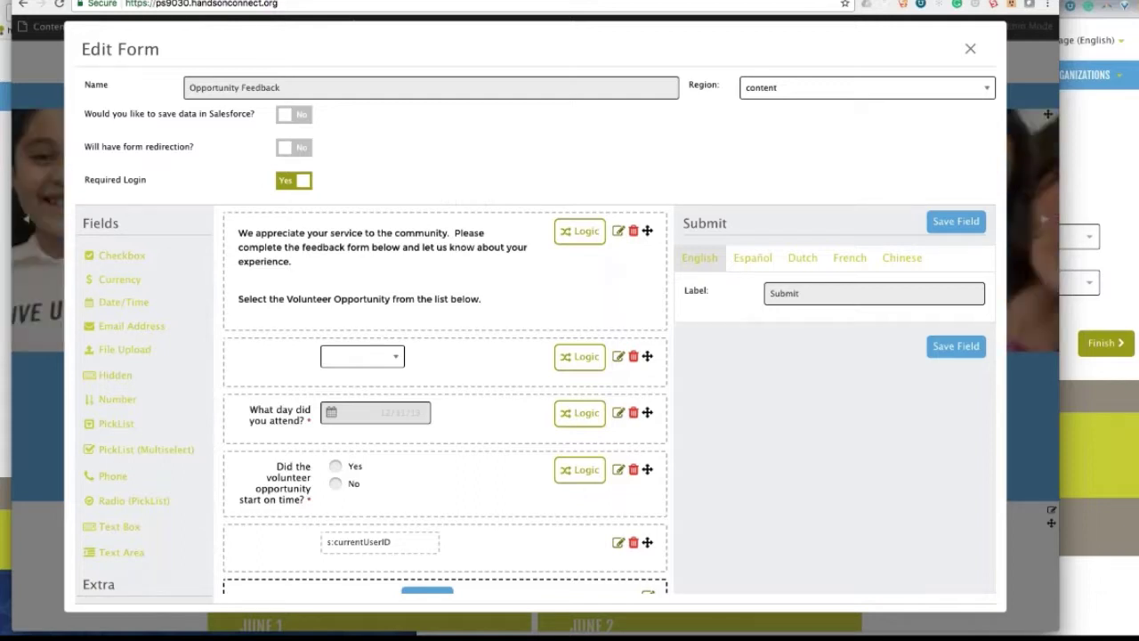
pyautogui.scroll(-1, 401, 239)
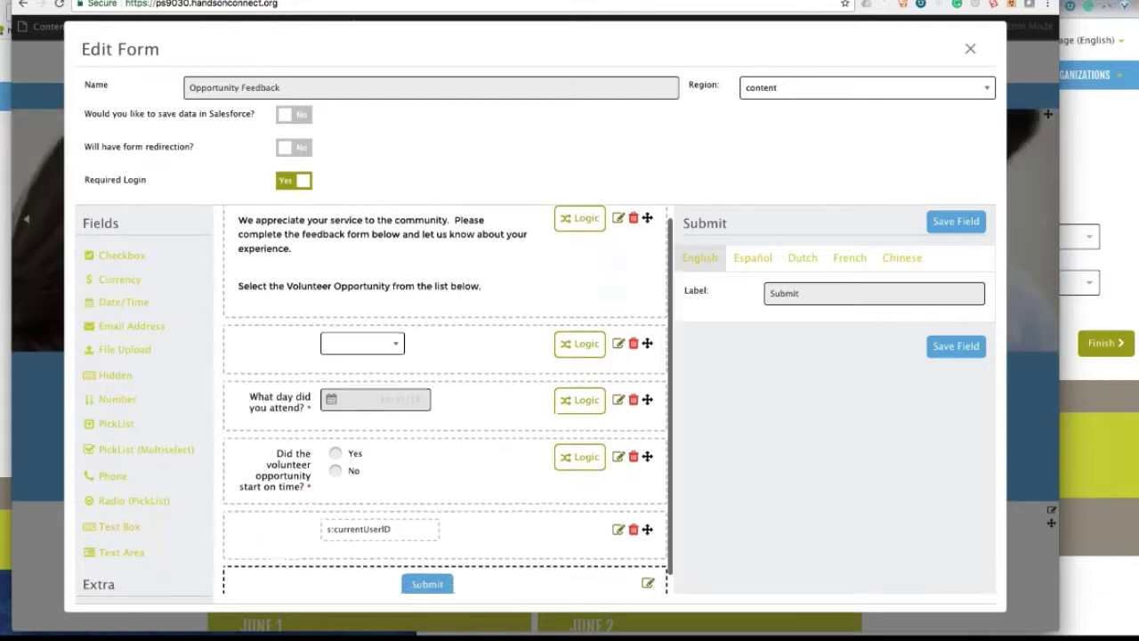
pyautogui.scroll(1, 312, 249)
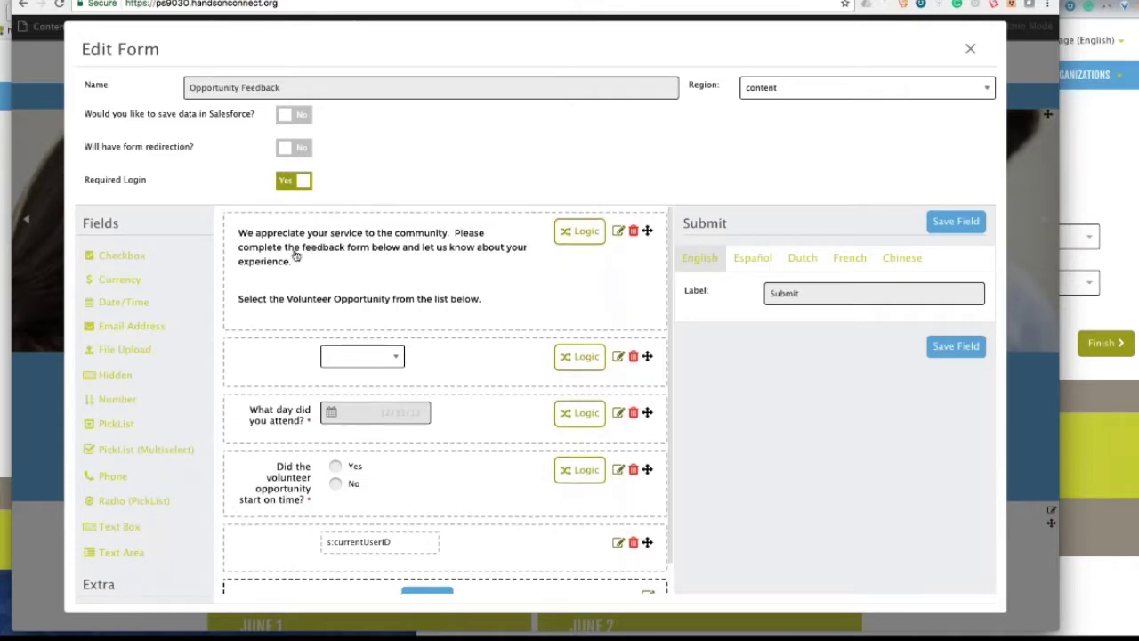
# - Inspect the settings of the form's introductory description text and of the volunteer opportunity picklist
pyautogui.click(303, 255)
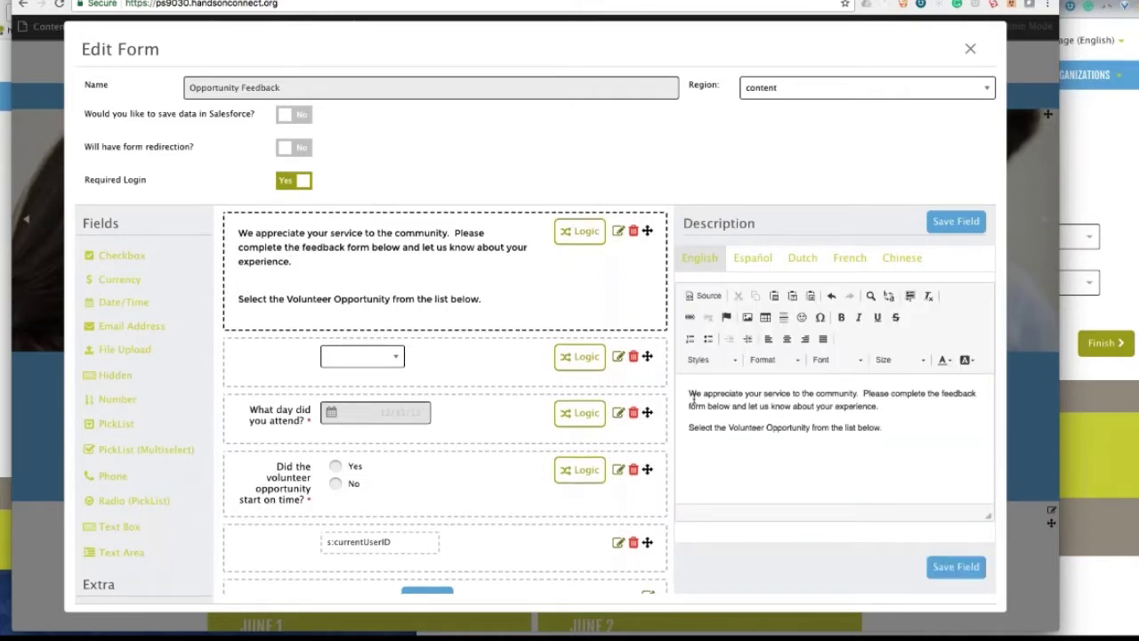
pyautogui.hotkey('ctrl', 'a')
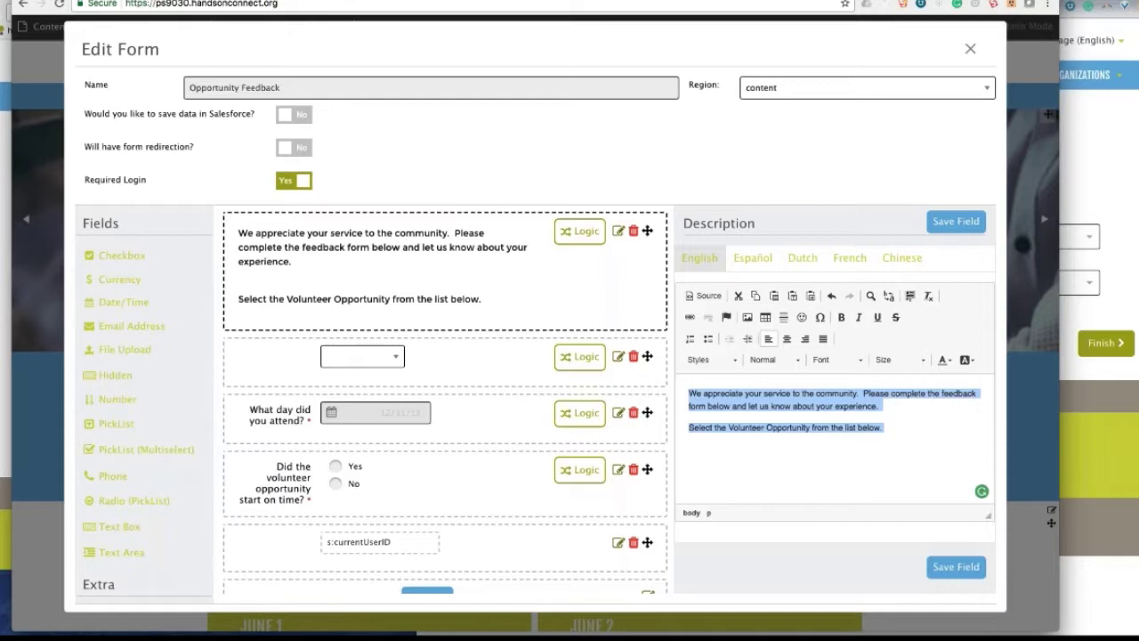
pyautogui.click(356, 365)
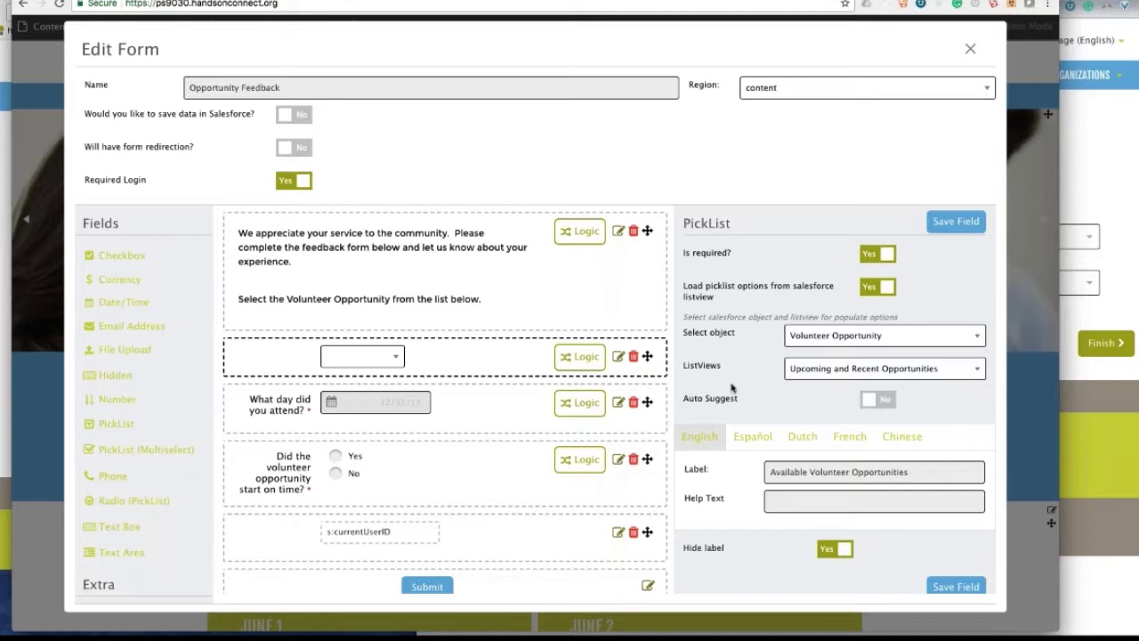
# - Review the volunteer opportunity picklist's Salesforce listview choices, keeping Upcoming and Recent Opportunities selected
pyautogui.moveTo(684, 286); pyautogui.dragTo(717, 297)
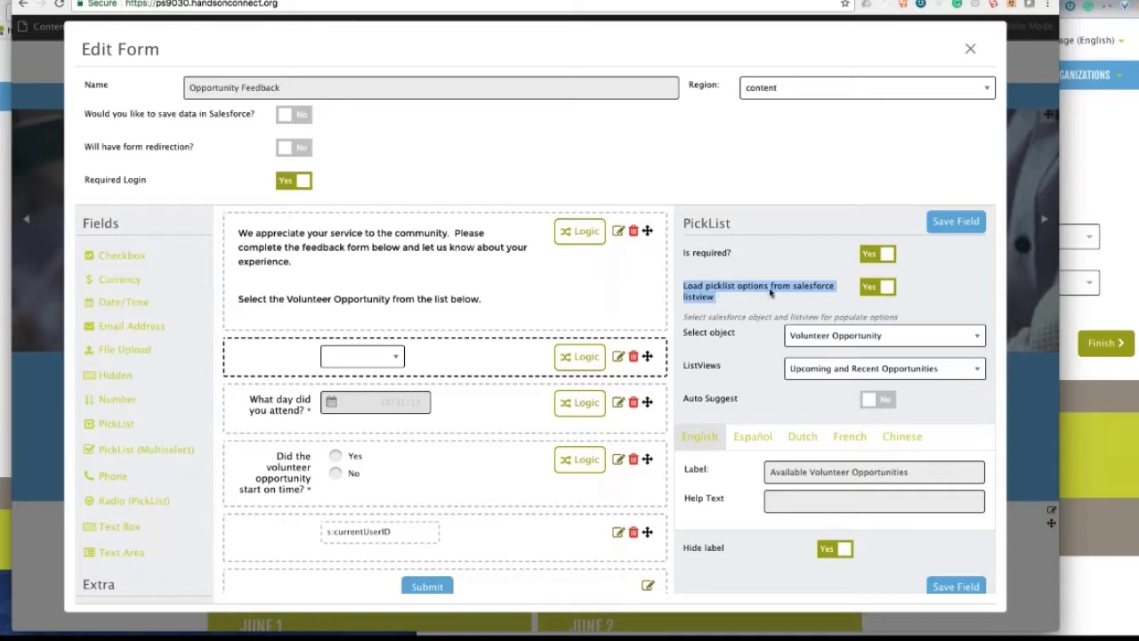
pyautogui.click(814, 372)
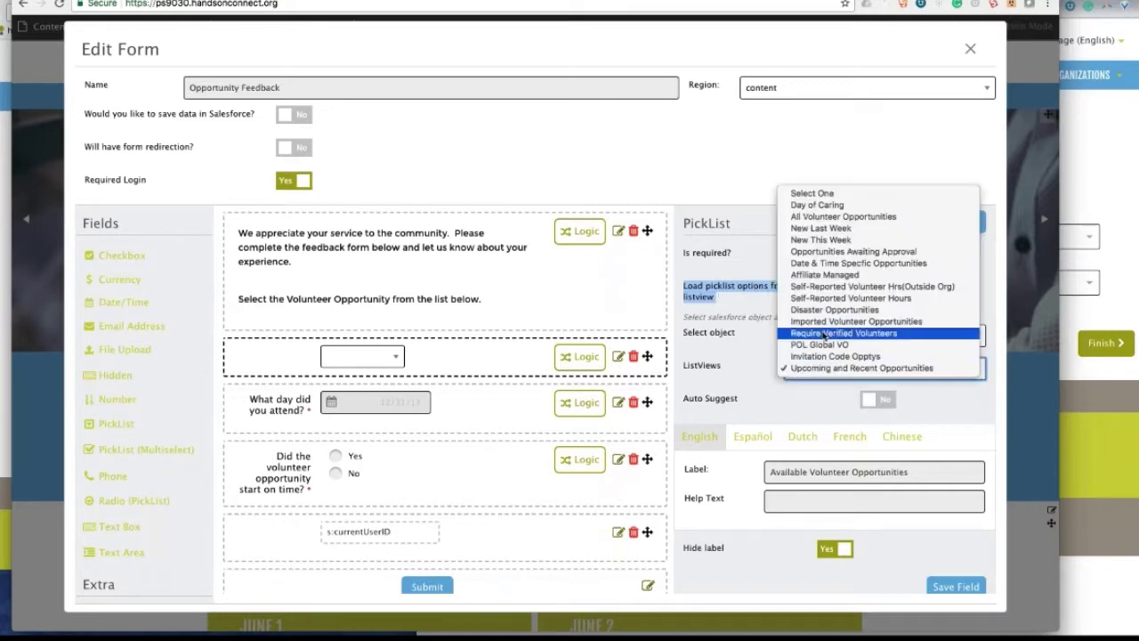
pyautogui.click(842, 369)
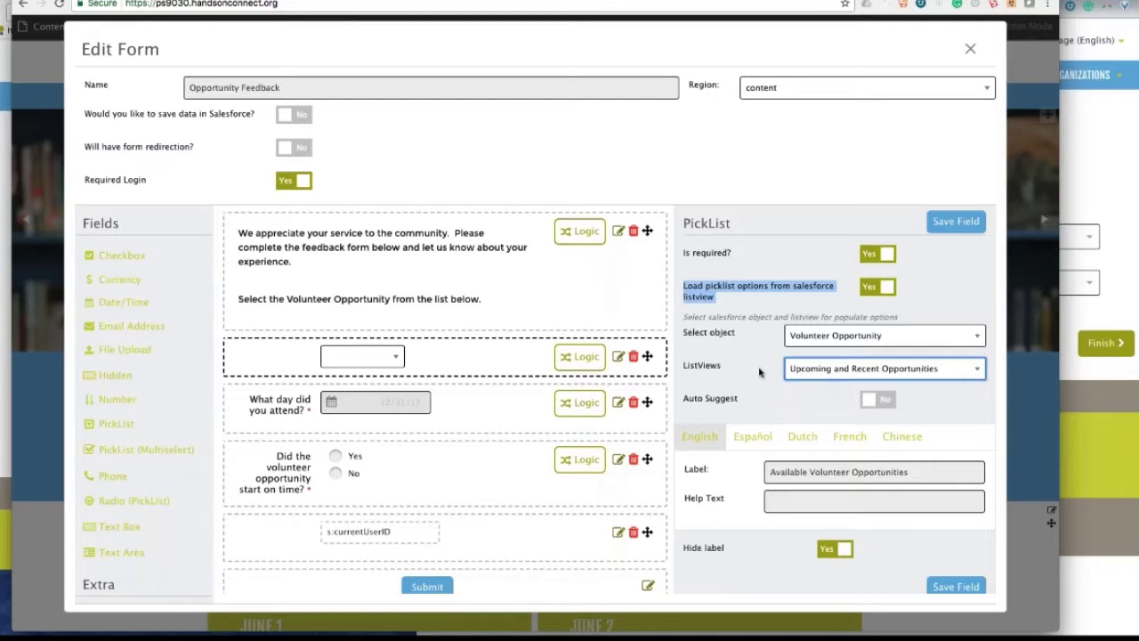
# - Inspect the settings of the attendance date field and the hidden user ID field, including its default value tokens and the form's login requirement
pyautogui.click(489, 409)
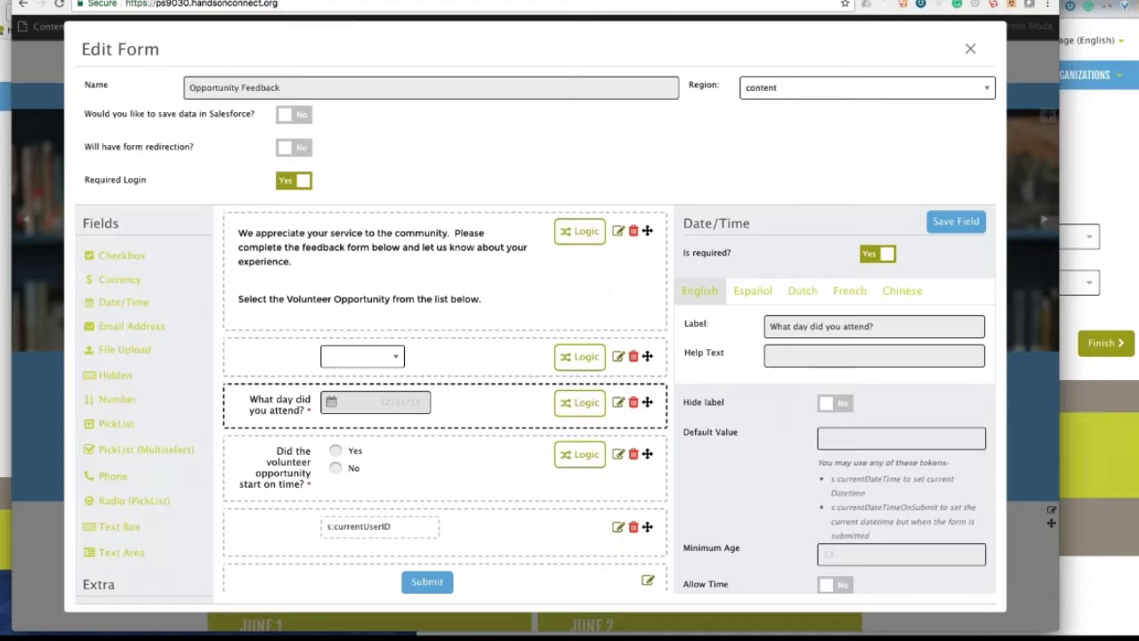
pyautogui.scroll(-3, 489, 409)
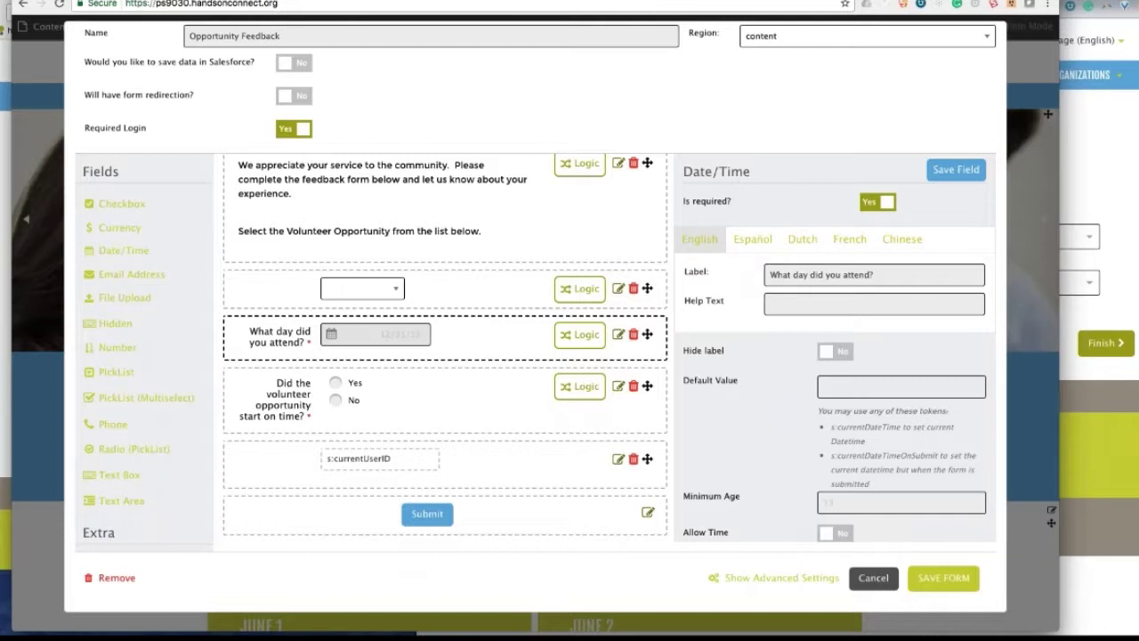
pyautogui.click(276, 470)
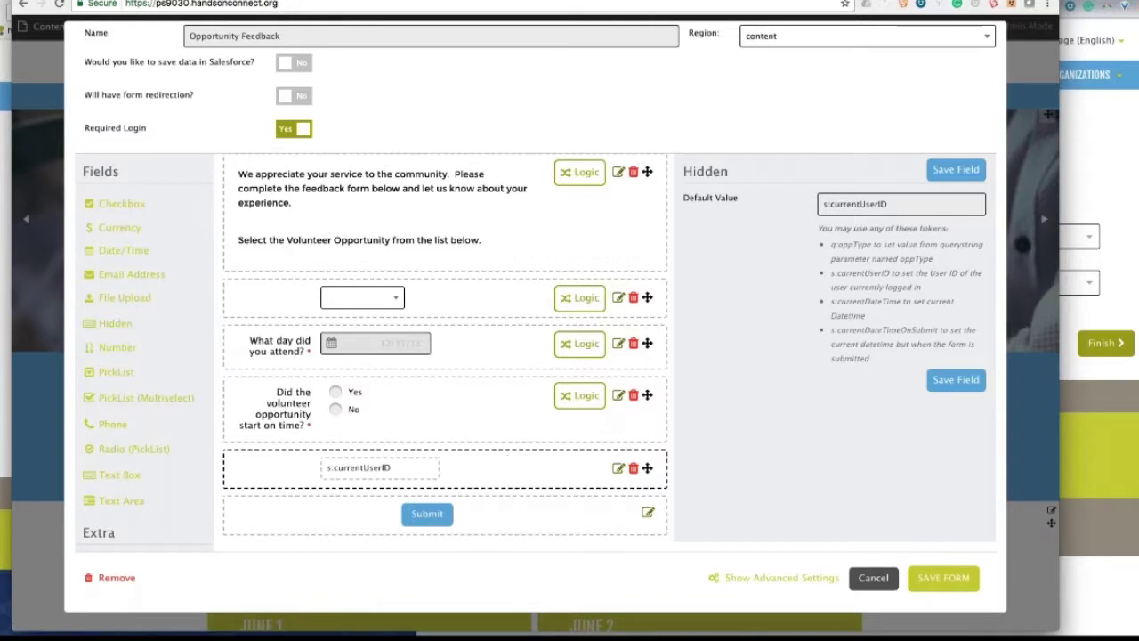
pyautogui.moveTo(819, 228); pyautogui.dragTo(870, 358)
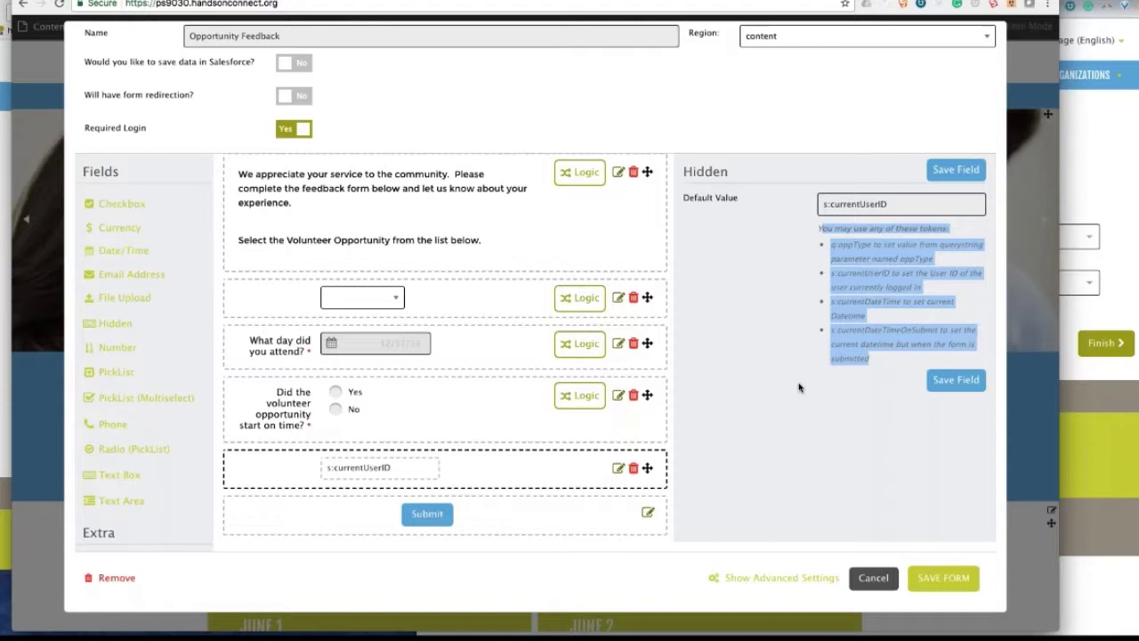
pyautogui.moveTo(147, 128); pyautogui.dragTo(85, 128)
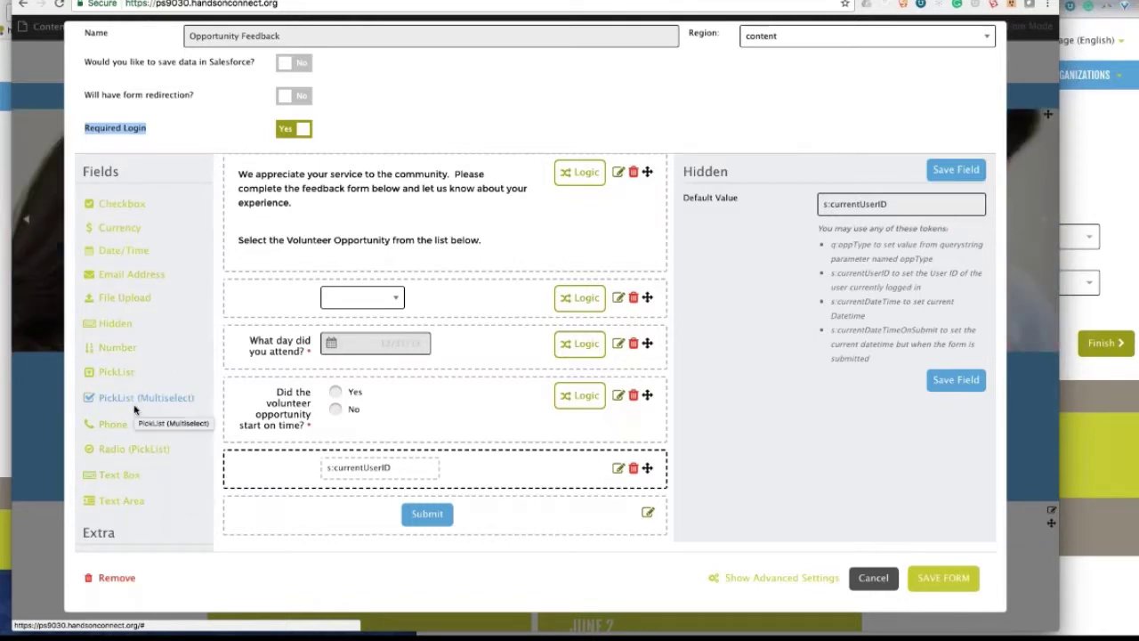
# - Add a picklist field to the form labelled "Did the Volunteer Coordinator provide enough instruction for the project?"
pyautogui.click(116, 372)
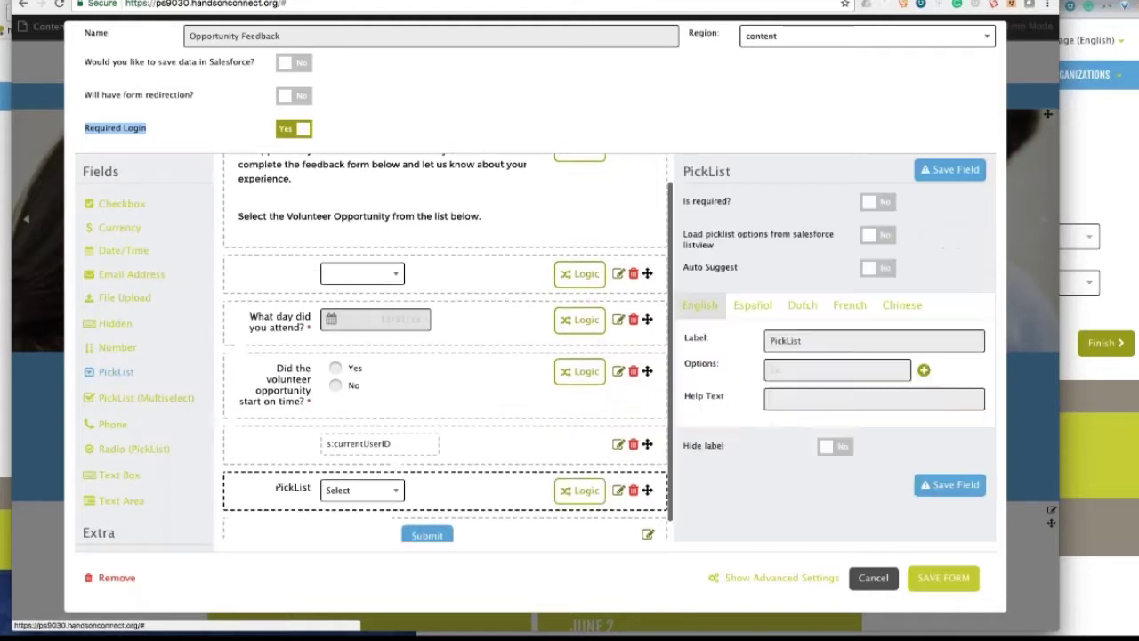
pyautogui.doubleClick(786, 340)
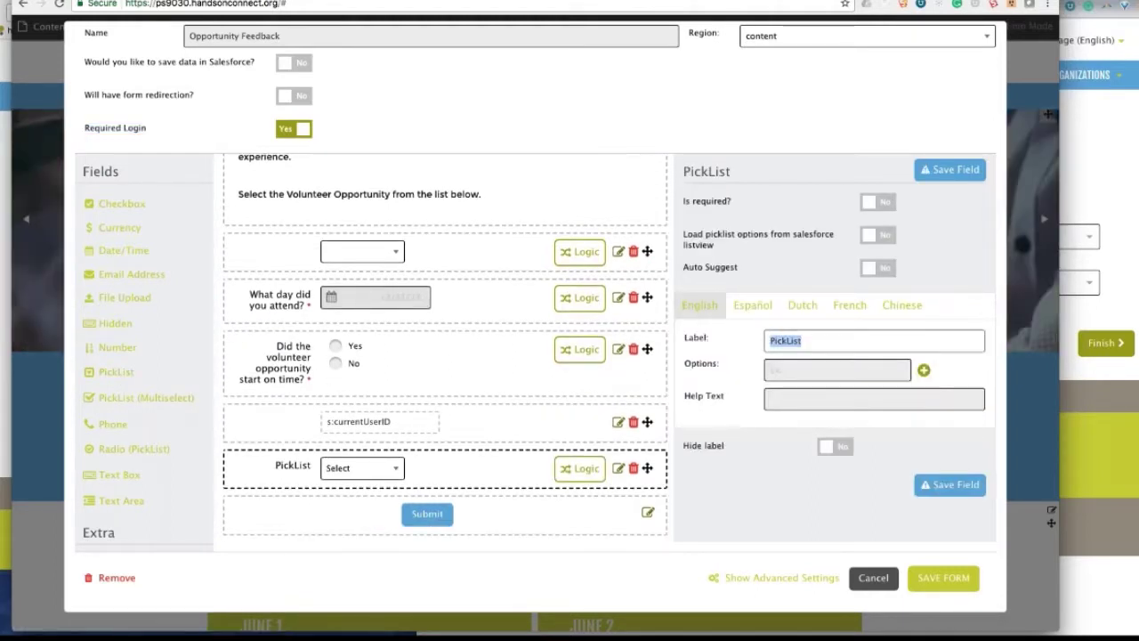
pyautogui.write('Was the Op')
pyautogui.press('BackSpace')
pyautogui.press('BackSpace')
pyautogui.press('BackSpace')
pyautogui.press('BackSpace')
pyautogui.press('BackSpace')
pyautogui.press('BackSpace')
pyautogui.press('BackSpace')
pyautogui.press('BackSpace')
pyautogui.write('Did the Volunteer C')
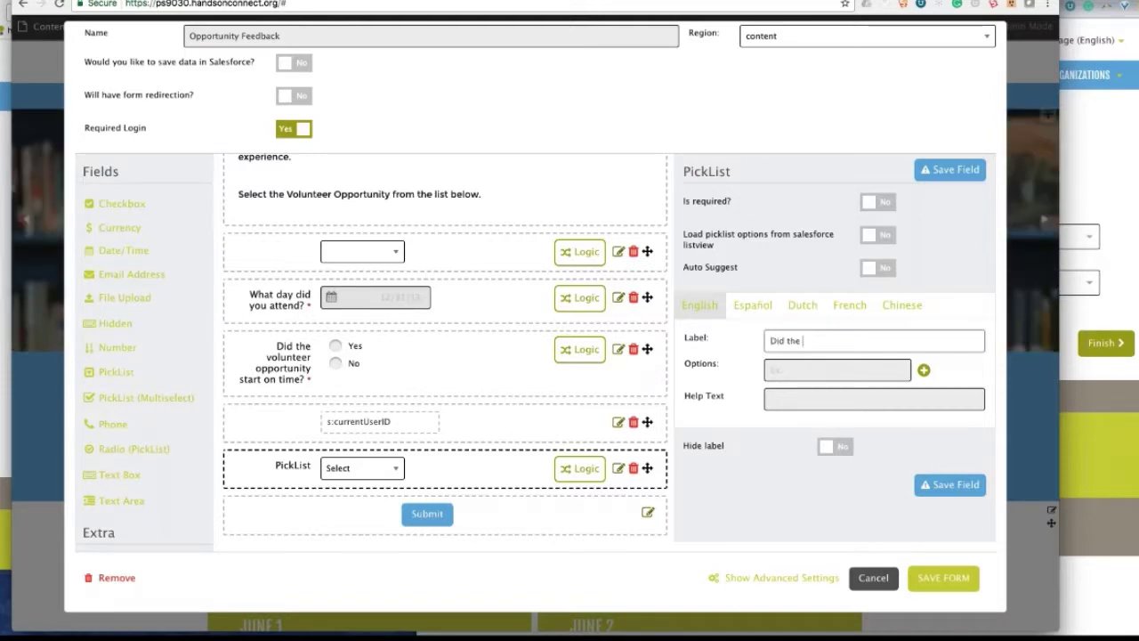
pyautogui.write('oordinator p')
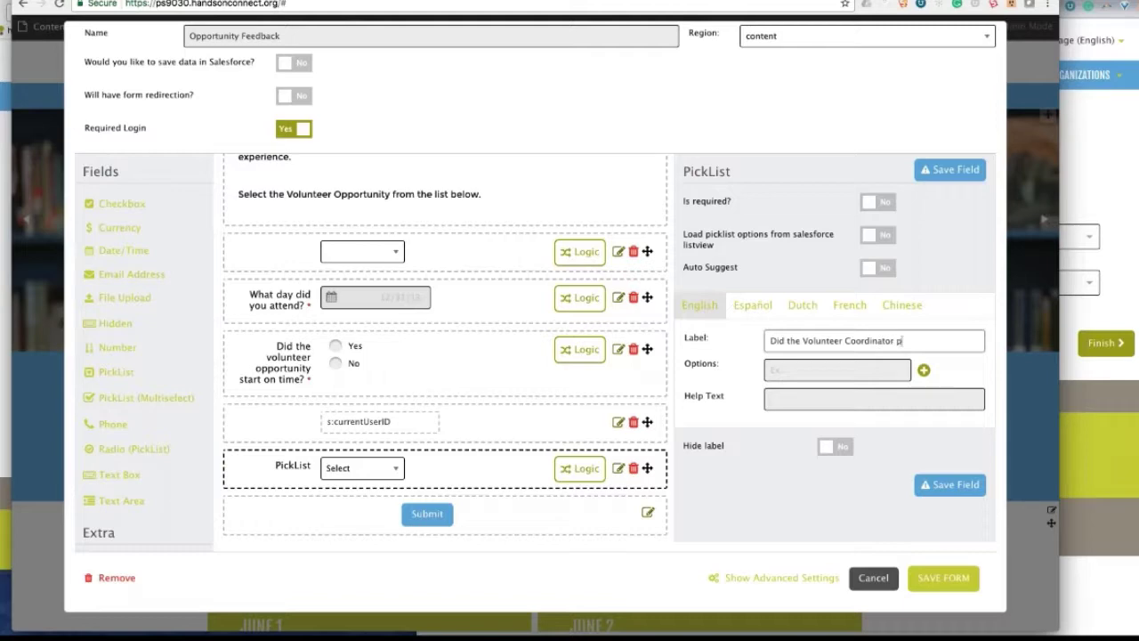
pyautogui.write('rovide enough instru')
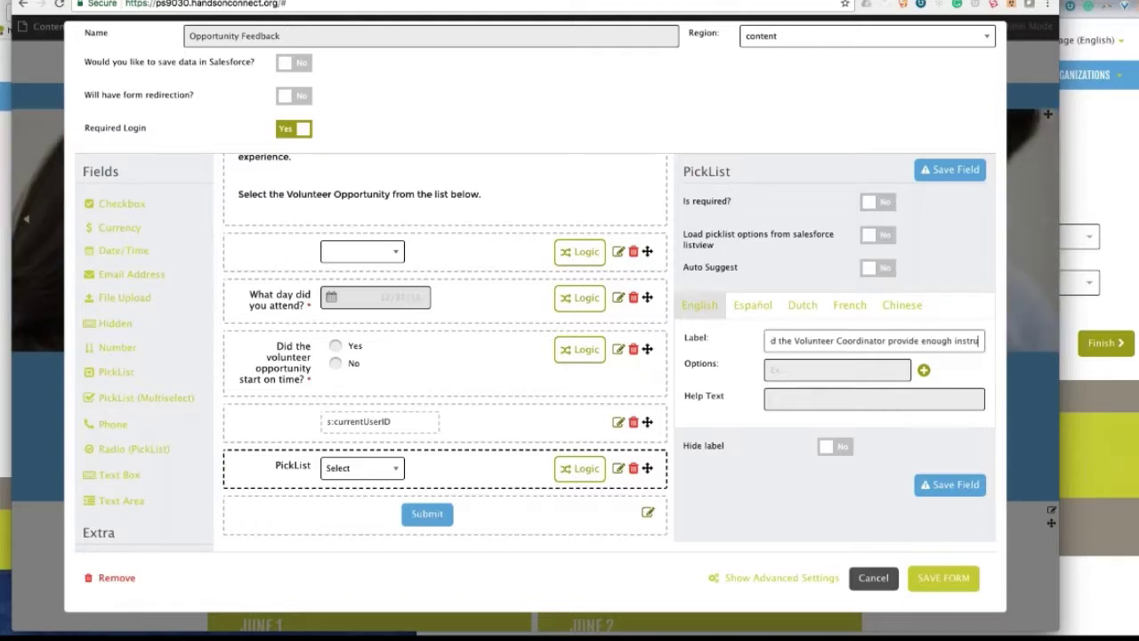
pyautogui.write('ction for the project?')
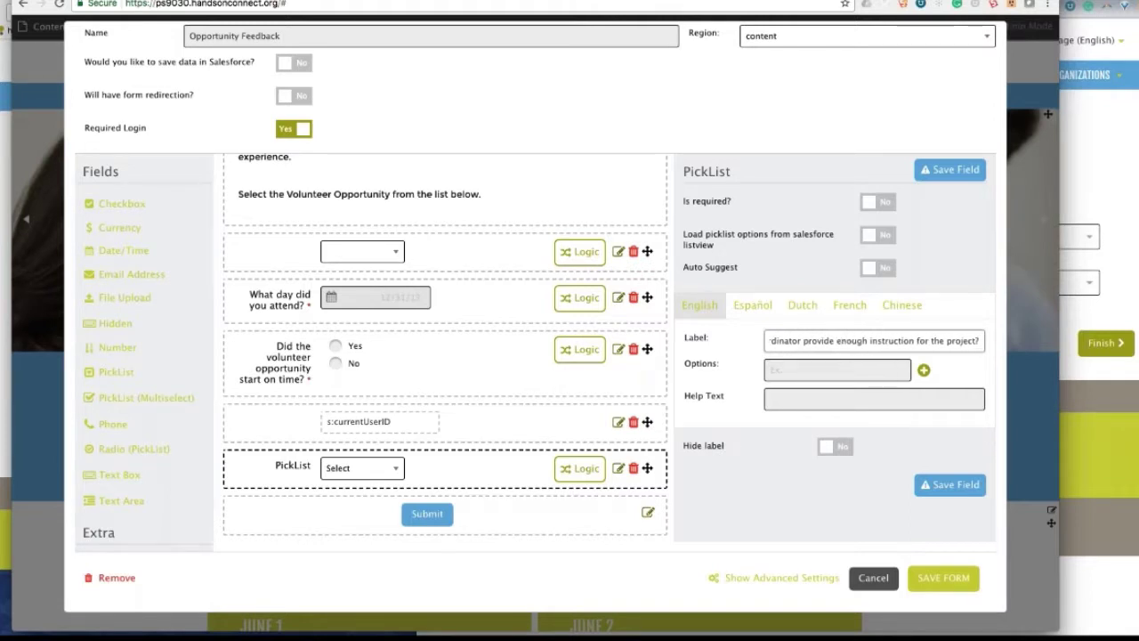
# - Add the options Yes and No to the new picklist, in that order, and save the field
pyautogui.press('Tab')
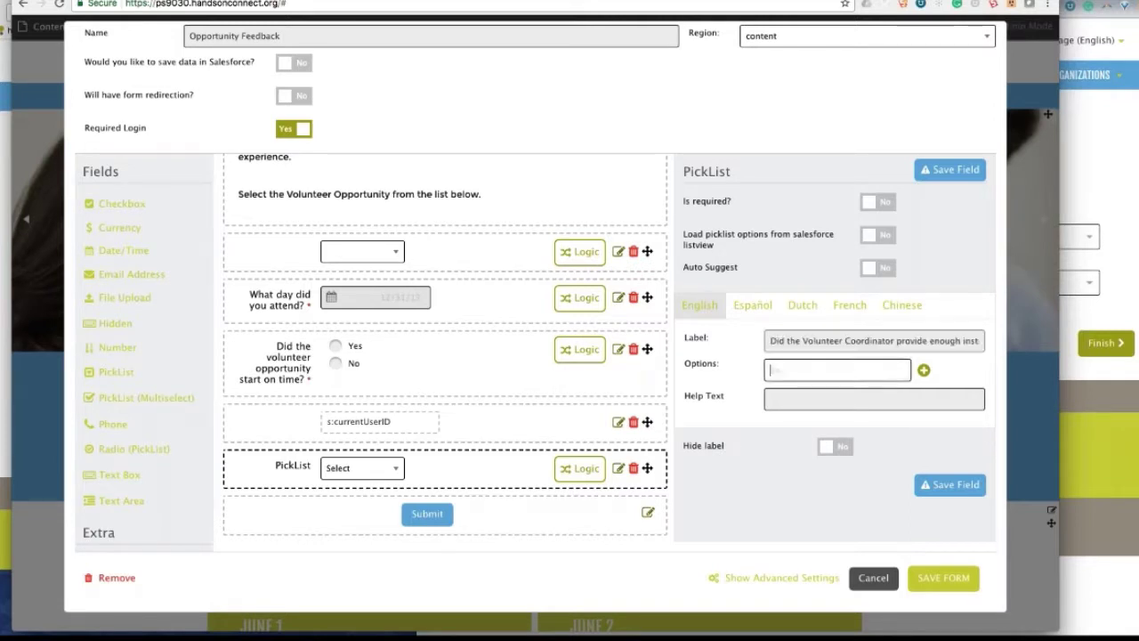
pyautogui.write('Yes')
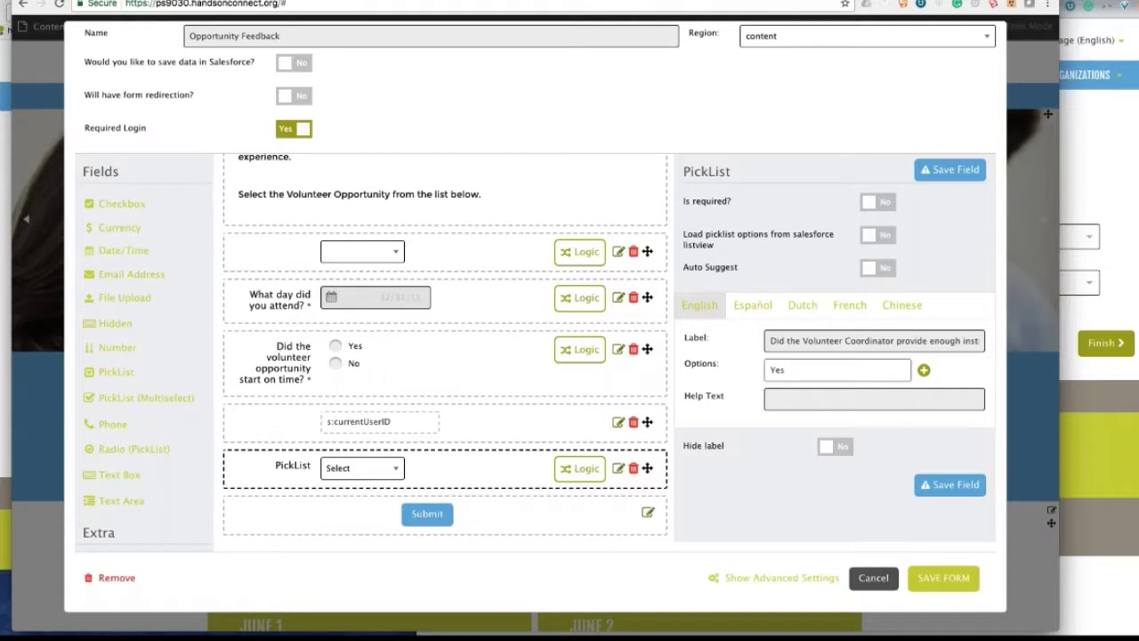
pyautogui.click(924, 369)
pyautogui.click(850, 373)
pyautogui.write('No')
pyautogui.press('Return')
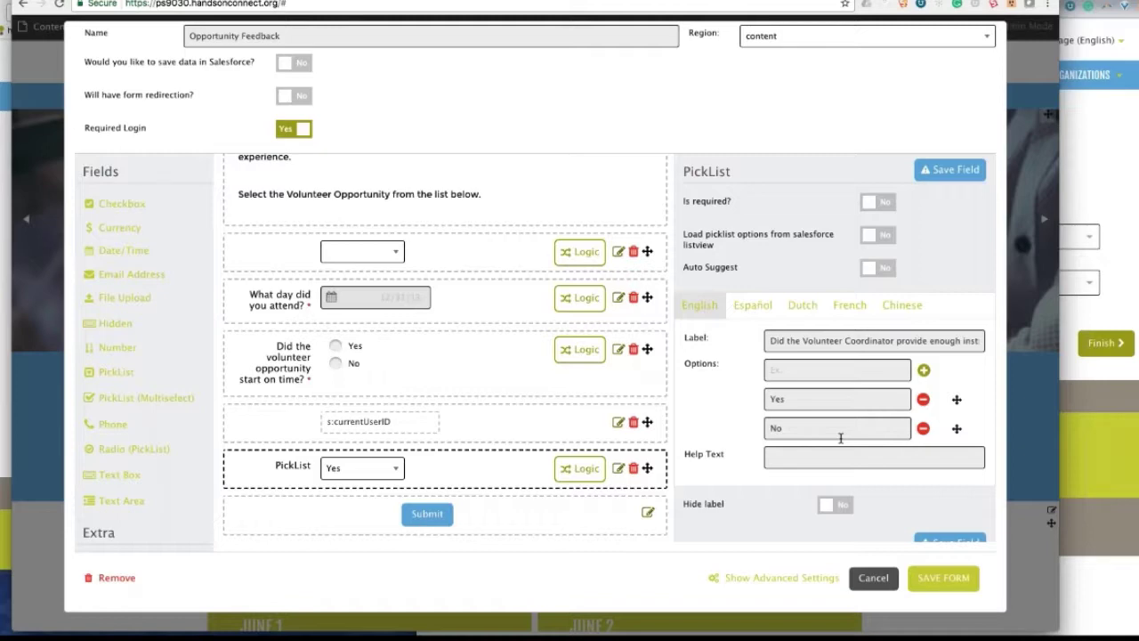
pyautogui.moveTo(956, 398)
pyautogui.mouseDown()
pyautogui.moveTo(957, 430)
pyautogui.moveTo(957, 399)
pyautogui.mouseUp()
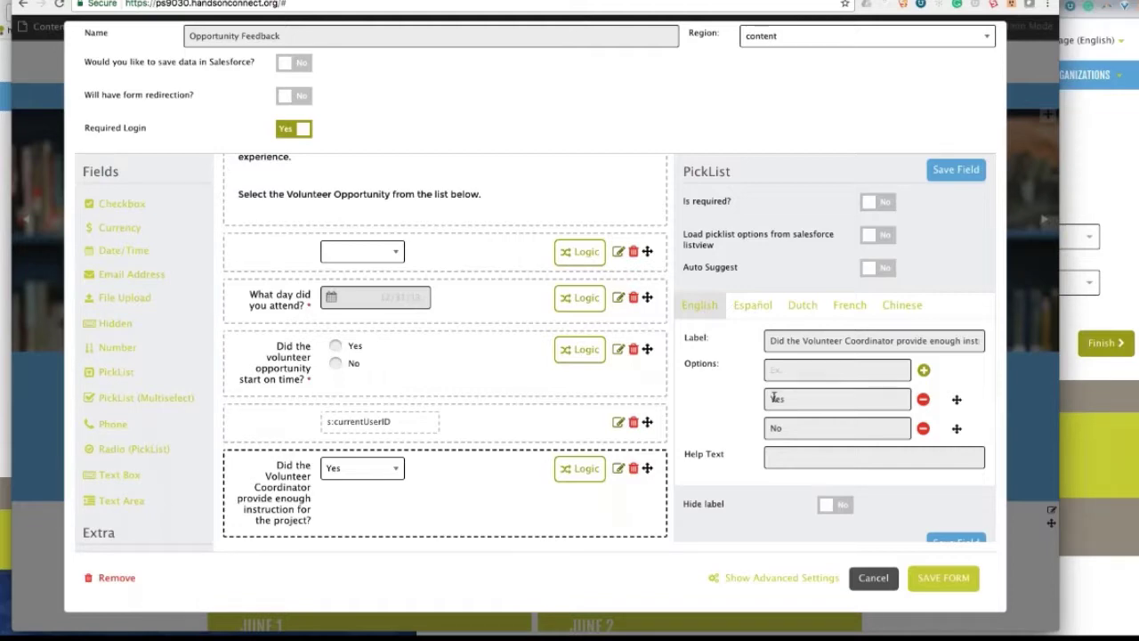
pyautogui.moveTo(956, 430)
pyautogui.mouseDown()
pyautogui.moveTo(957, 399)
pyautogui.moveTo(956, 430)
pyautogui.mouseUp()
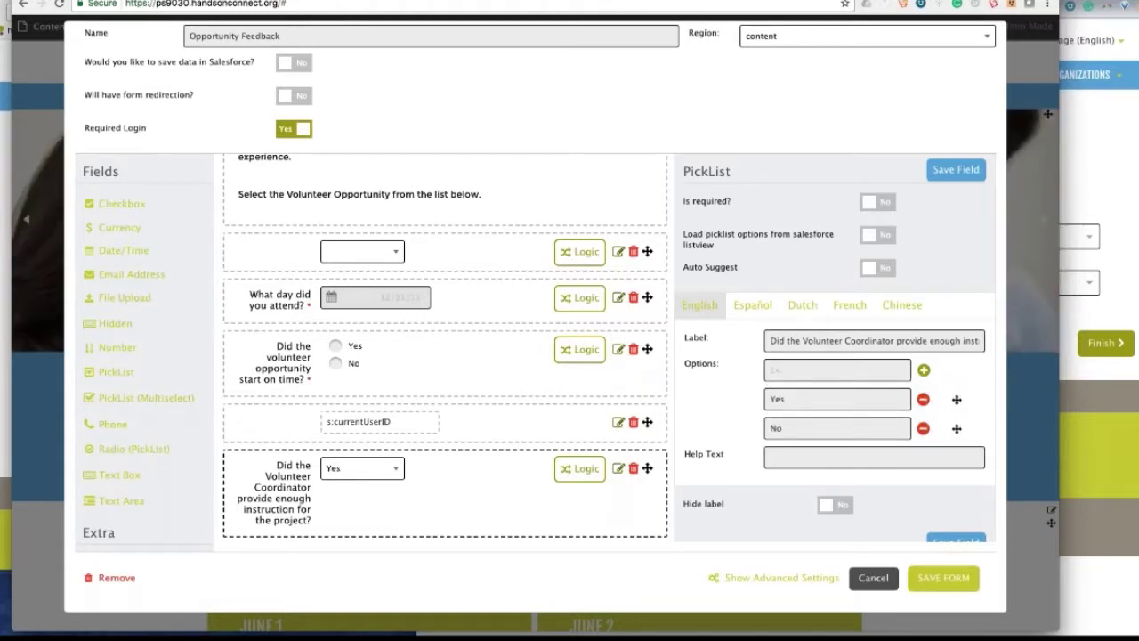
# - Set the new picklist's help text to "All project leaders are expected to provide instructions as the start. Were these instructions sufficient?"
pyautogui.click(770, 457)
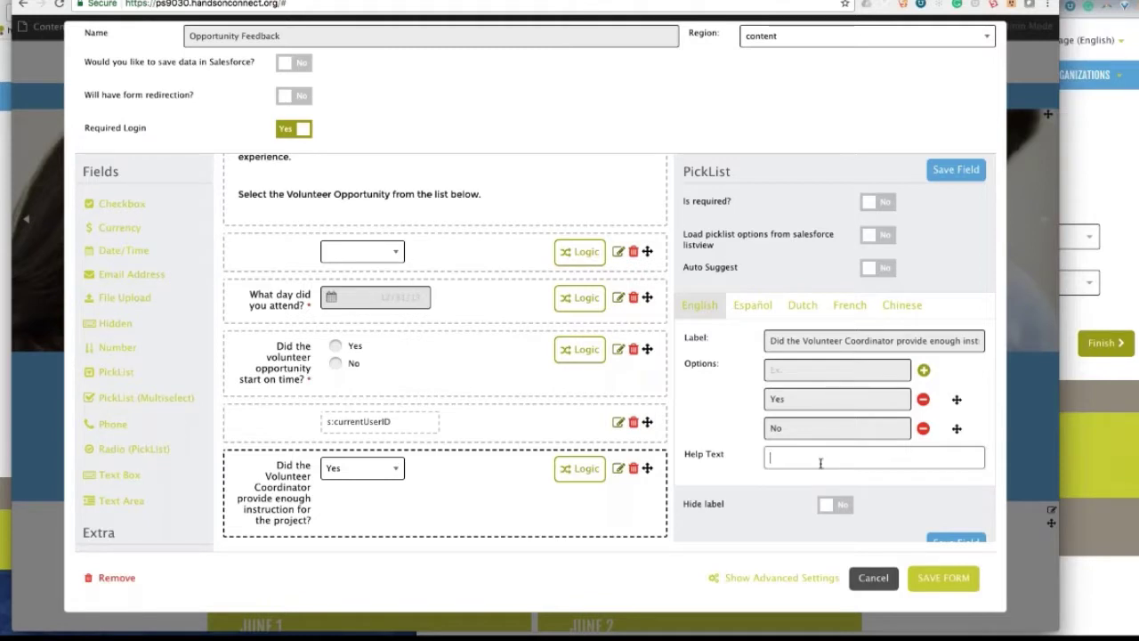
pyautogui.write('A')
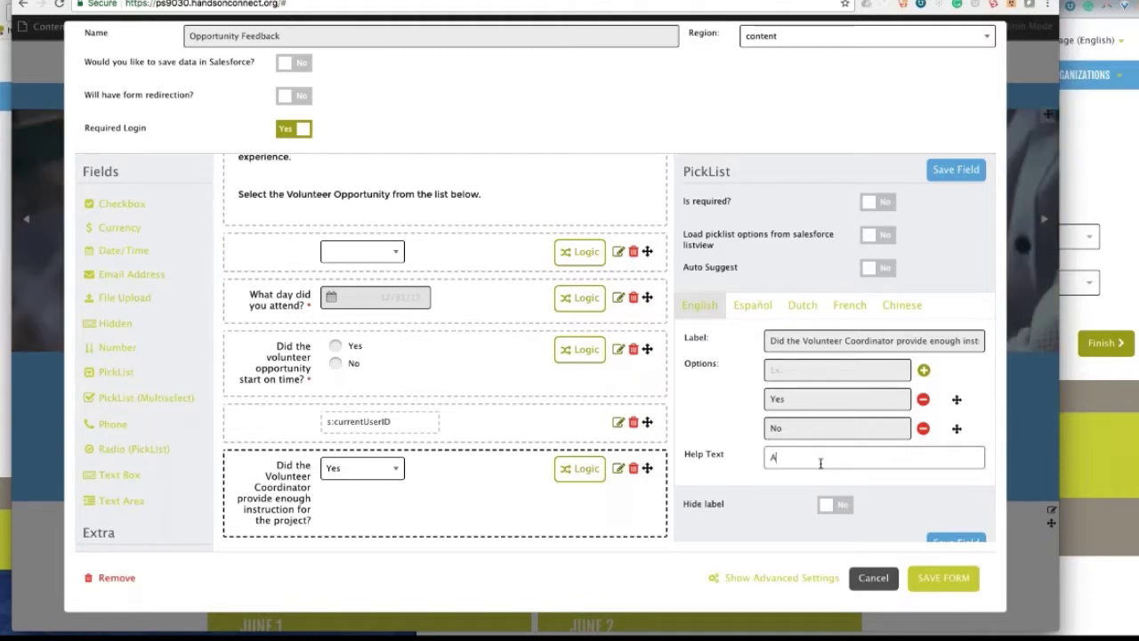
pyautogui.write('ll project leaders are expected to pr')
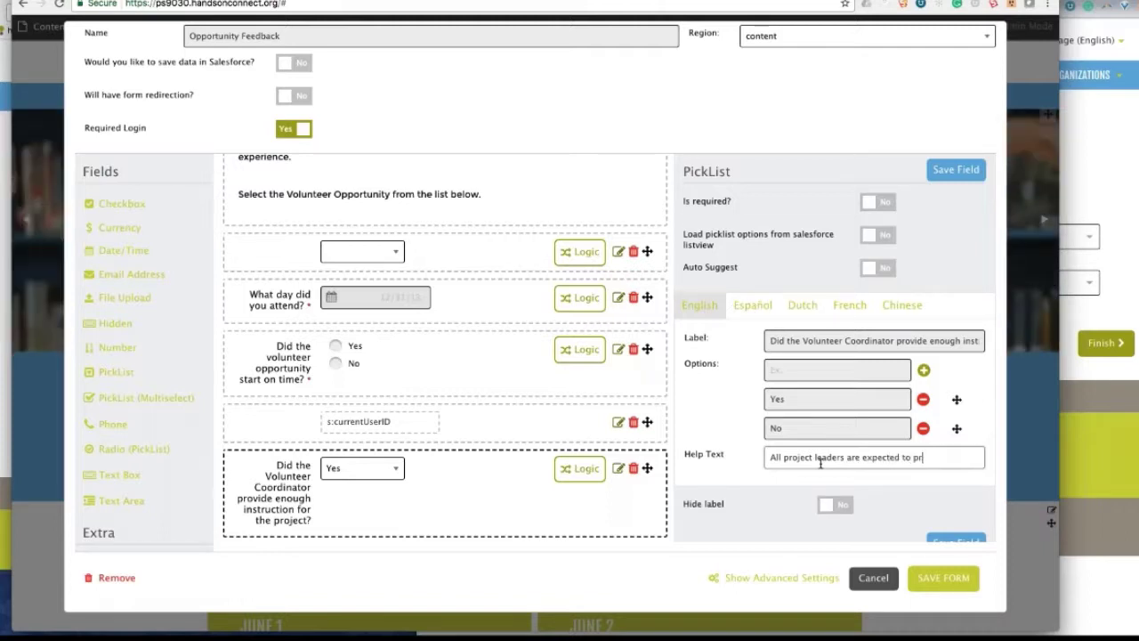
pyautogui.write('ovide instructions as the')
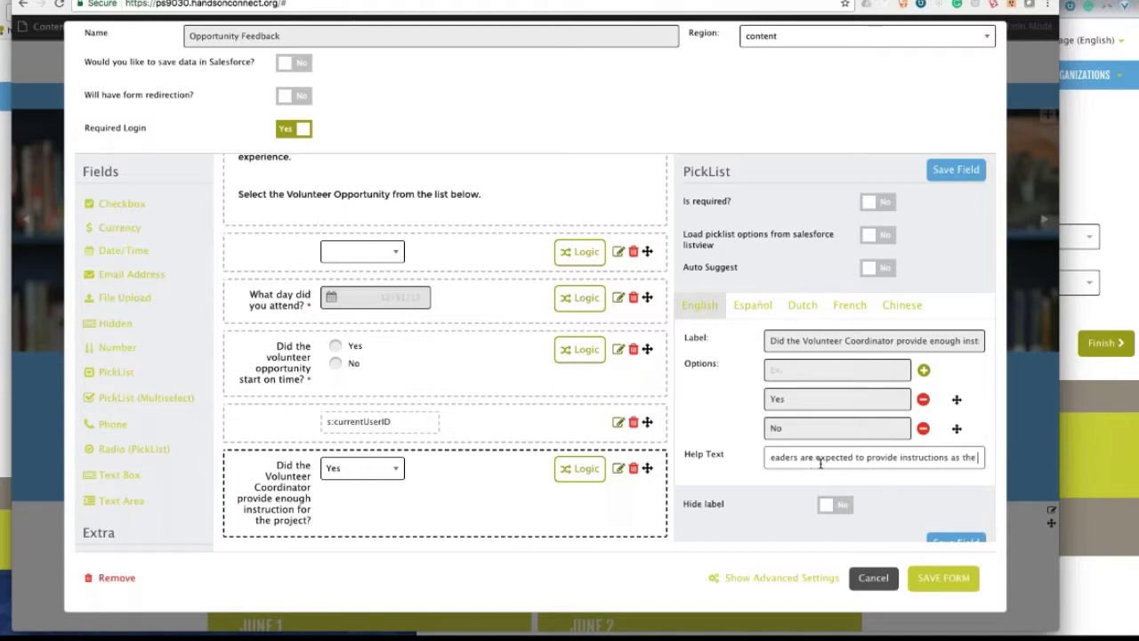
pyautogui.write(' start.  Were')
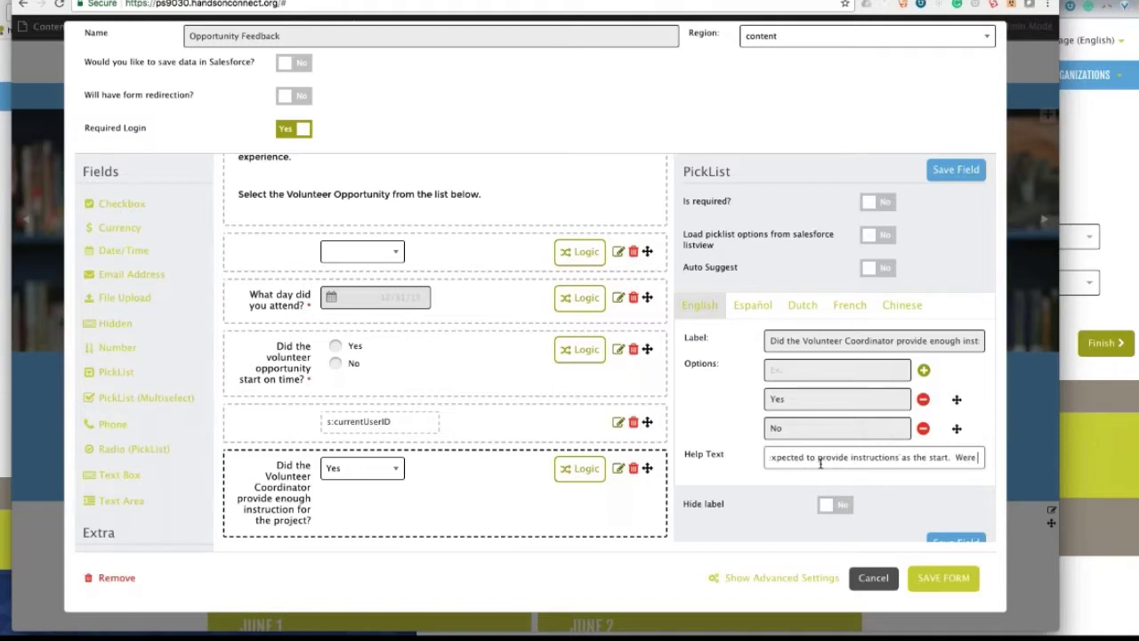
pyautogui.write(' these instruc')
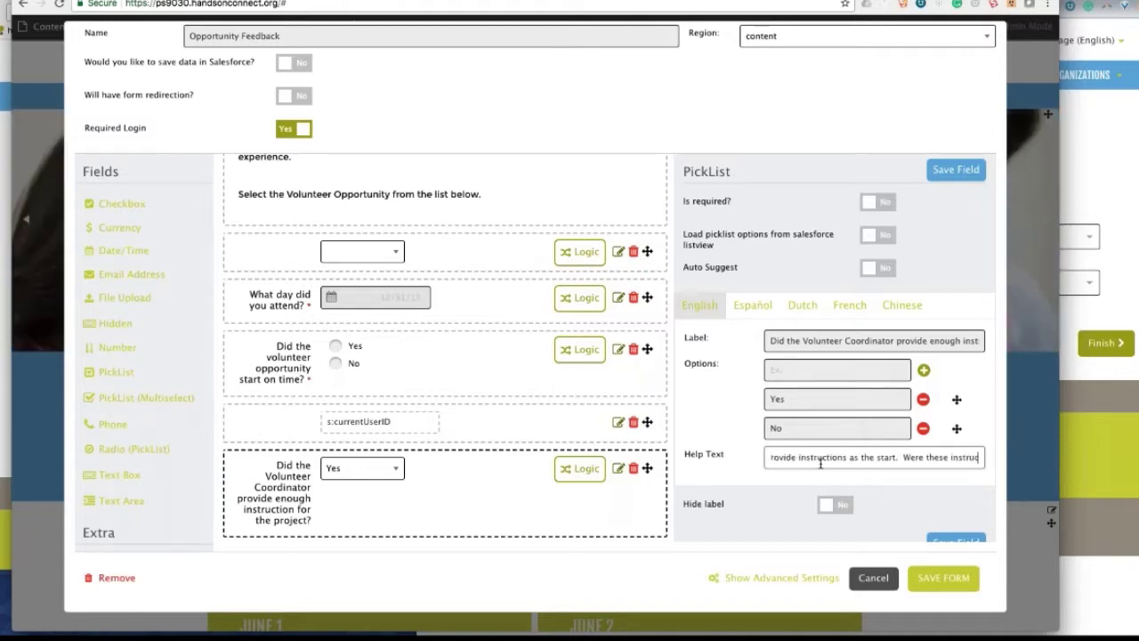
pyautogui.write('tions sufficient?')
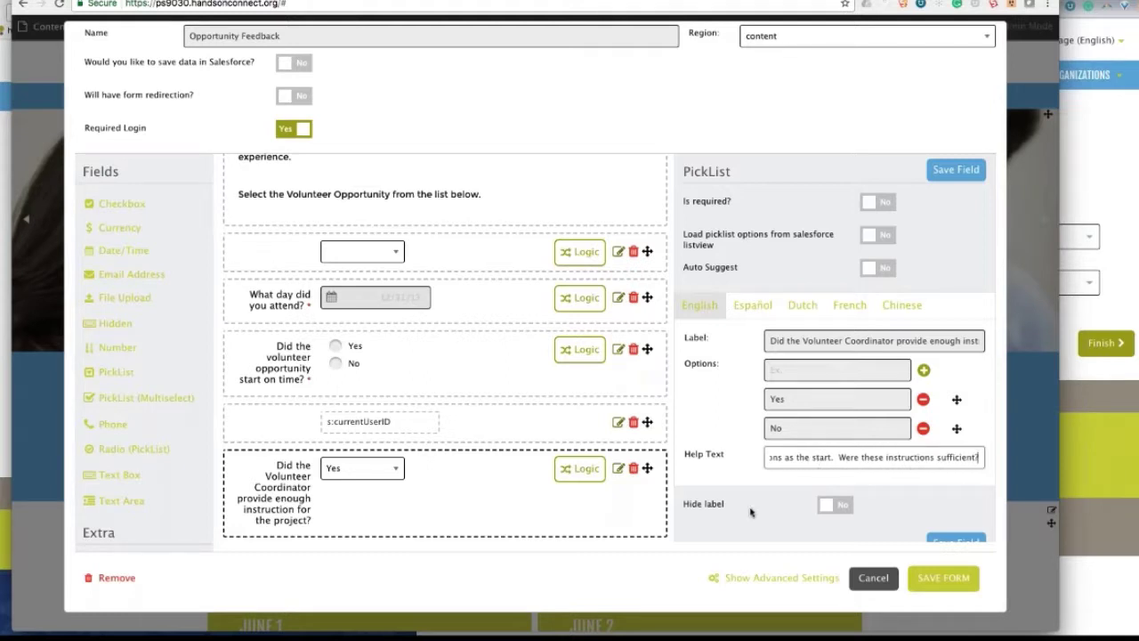
# - Hide the label of the new instruction picklist
pyautogui.scroll(-2, 790, 518)
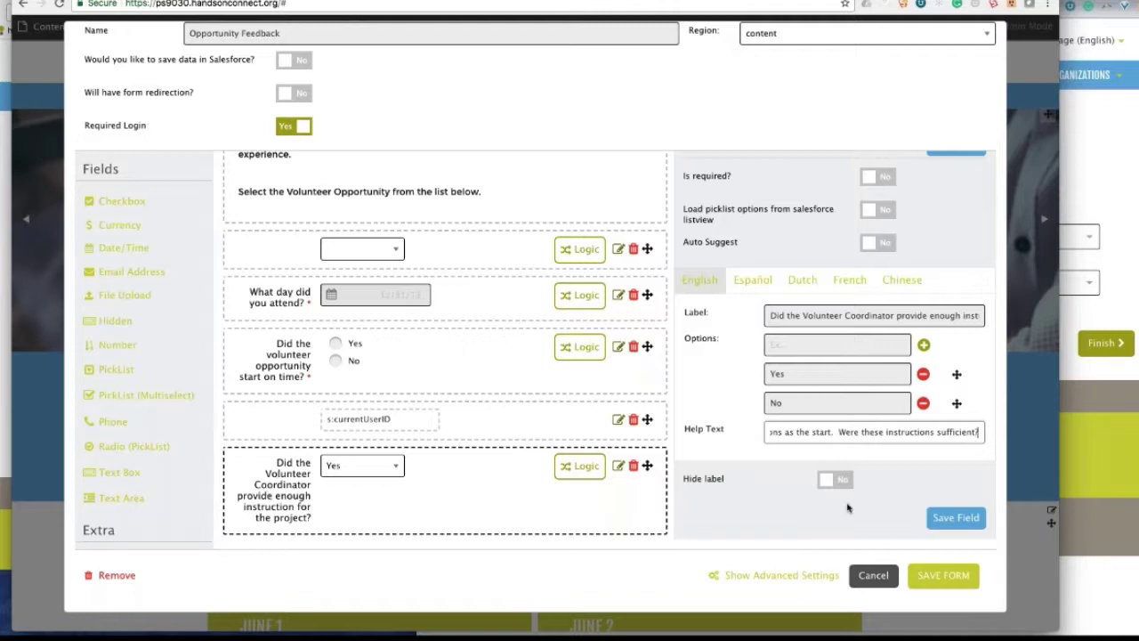
pyautogui.click(828, 485)
pyautogui.click(829, 481)
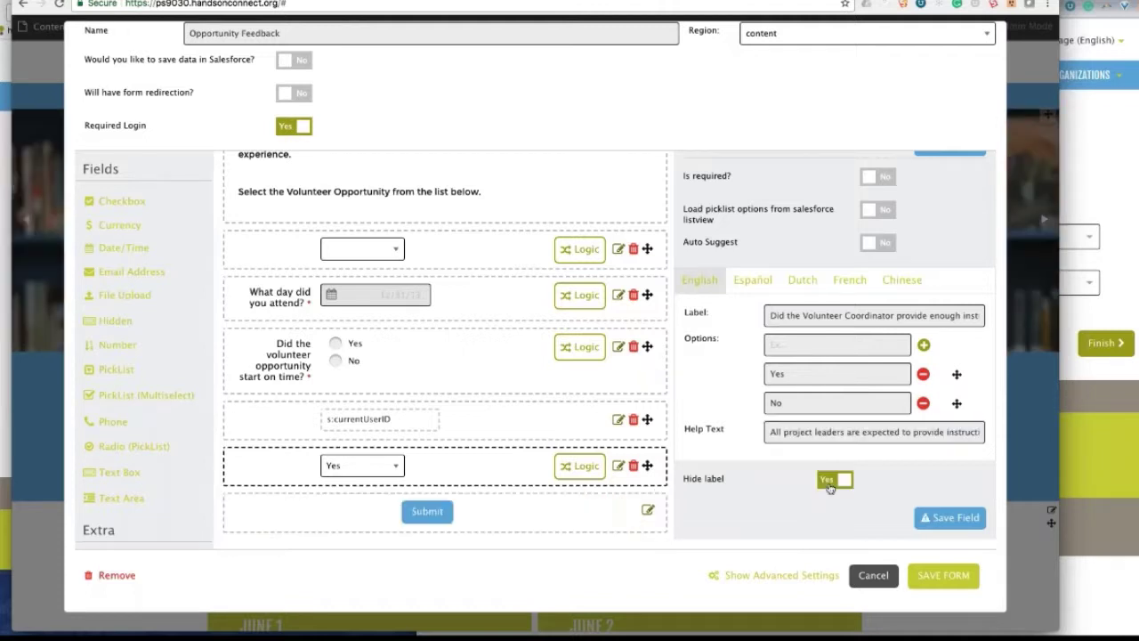
# - Reword the new picklist's Yes option as "Yes, Enough Instructions were given"
pyautogui.click(806, 374)
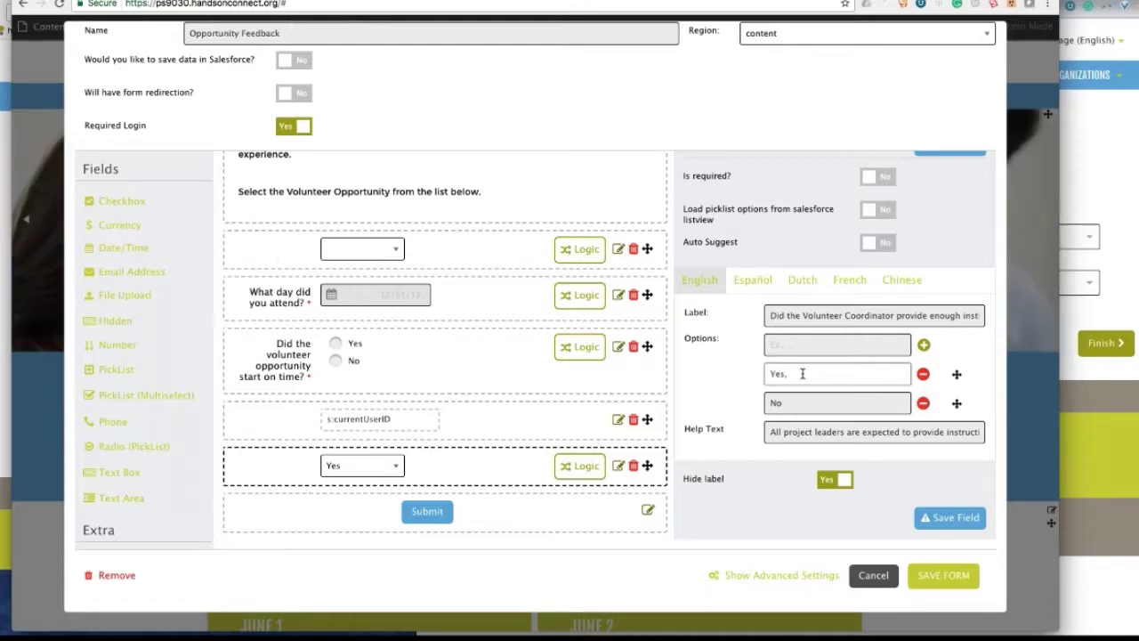
pyautogui.write(', Enough Inst')
pyautogui.write('racution')
pyautogui.press('BackSpace')
pyautogui.press('BackSpace')
pyautogui.press('BackSpace')
pyautogui.press('BackSpace')
pyautogui.press('BackSpace')
pyautogui.press('BackSpace')
pyautogui.press('BackSpace')
pyautogui.write('uctions were give')
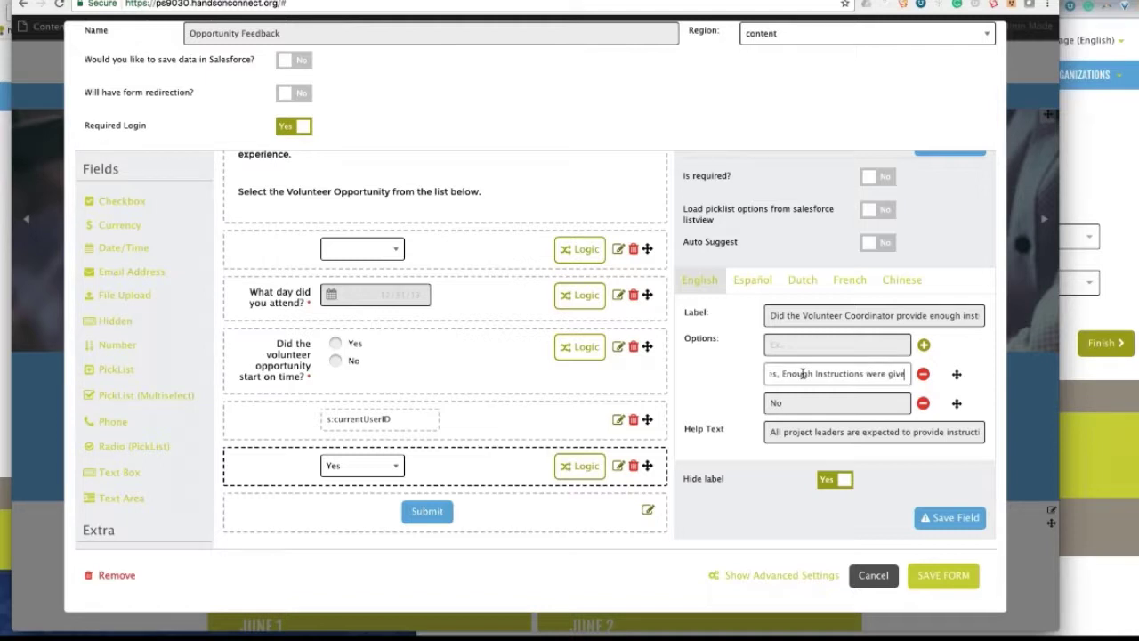
pyautogui.write('n')
# - Reword the new picklist's No option as "No, more instructions were need"
pyautogui.press('Tab')
pyautogui.write('. ')
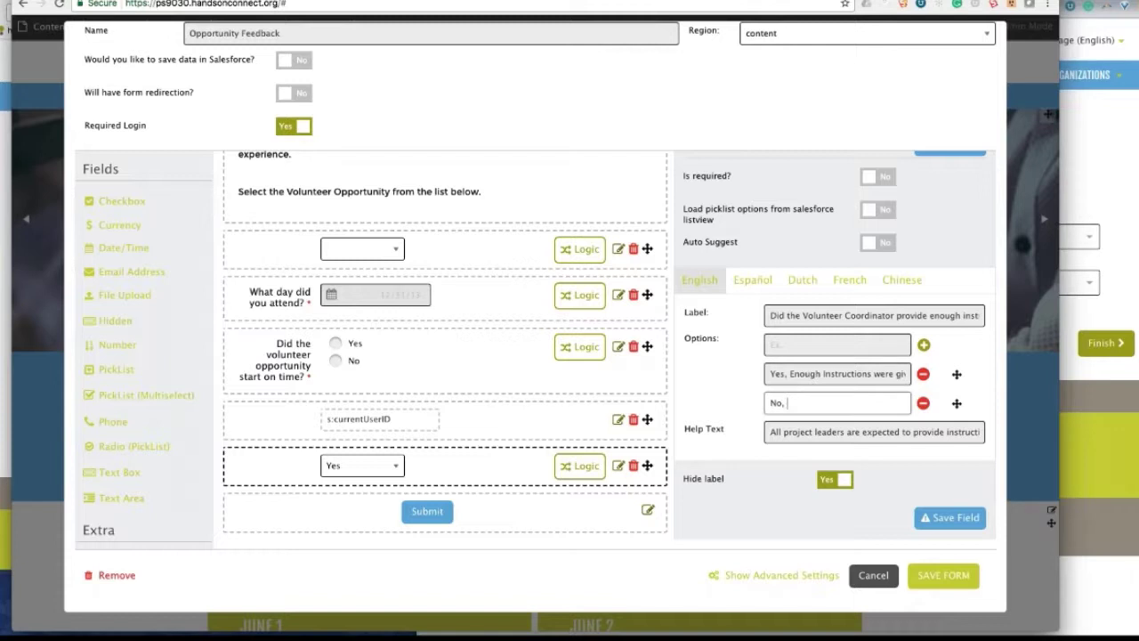
pyautogui.write('more instr')
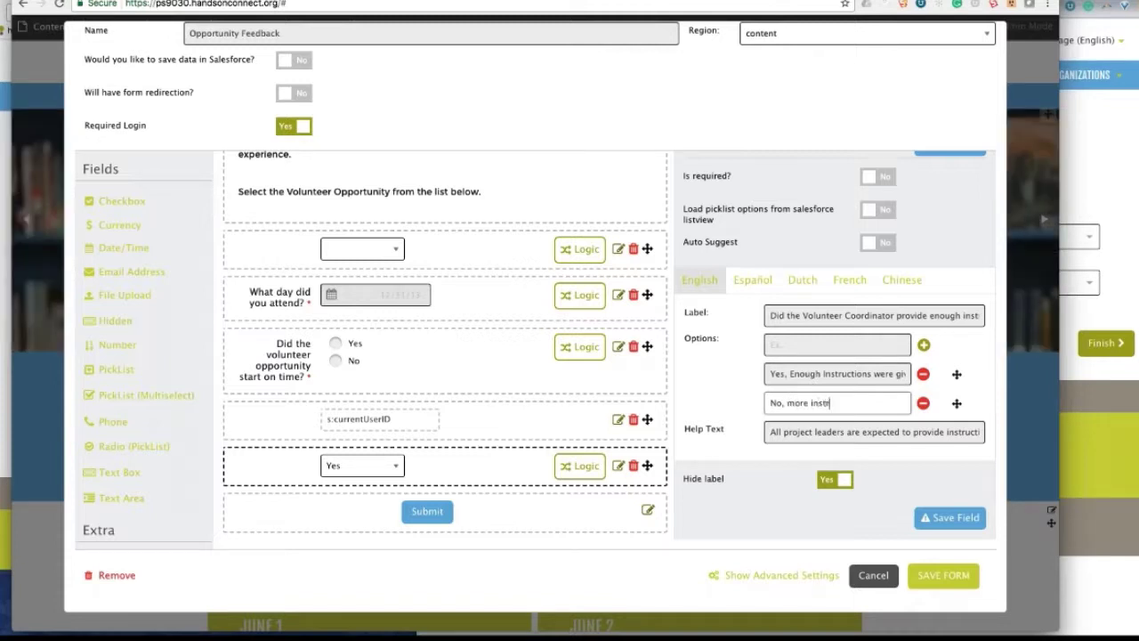
pyautogui.write('uctions were need')
# - Add a Description element to the form and place it directly above the new instruction picklist
pyautogui.scroll(-1, 146, 496)
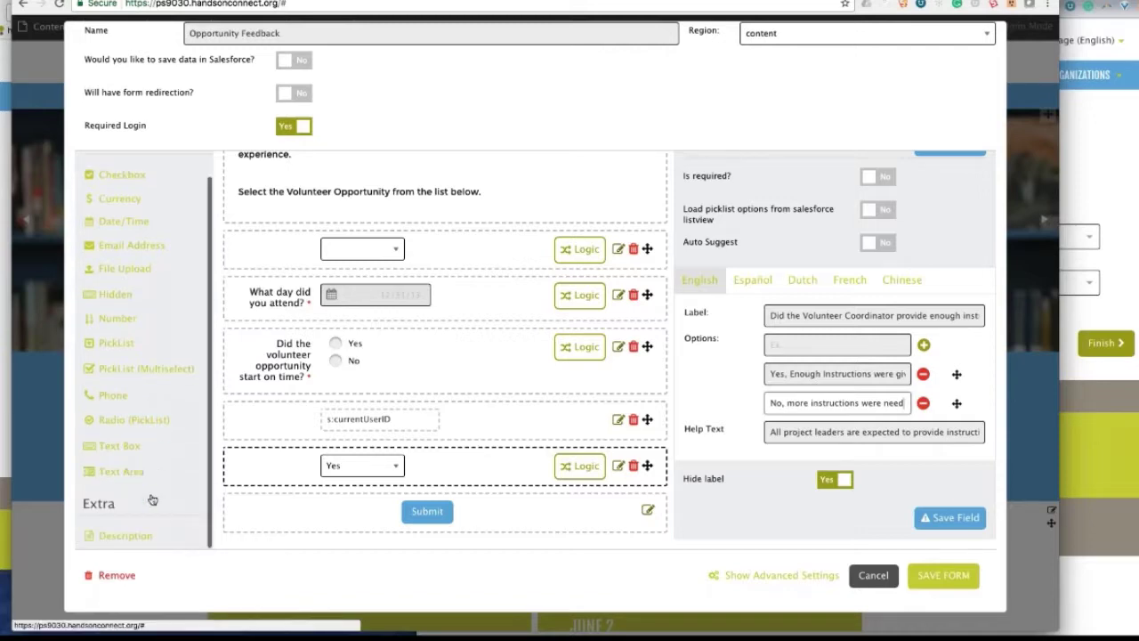
pyautogui.click(126, 535)
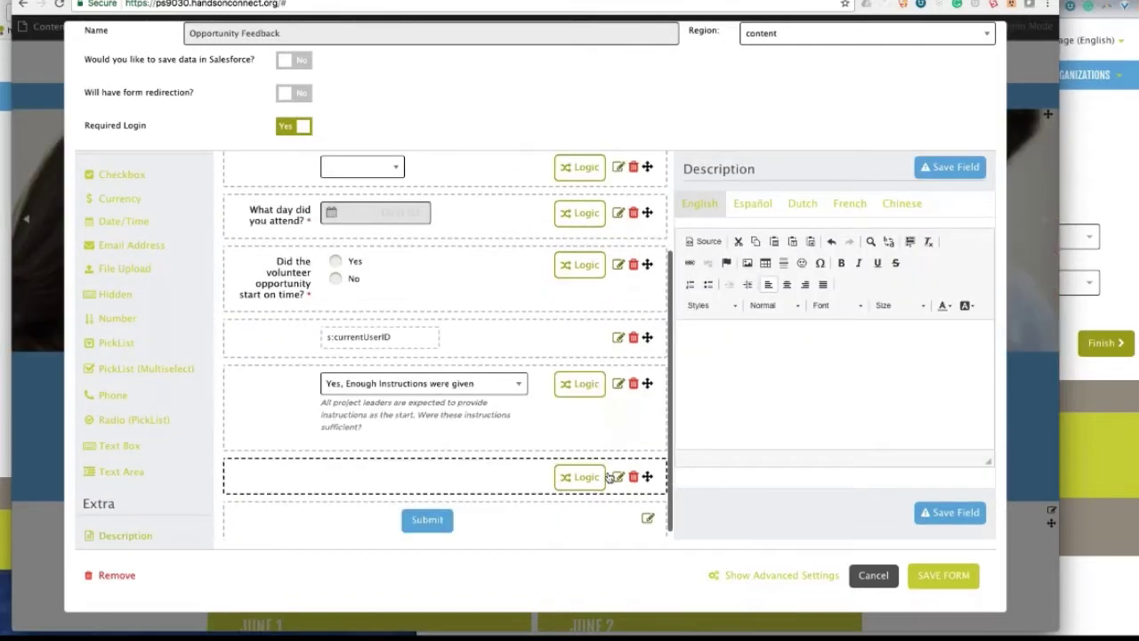
pyautogui.moveTo(648, 467); pyautogui.dragTo(649, 378)
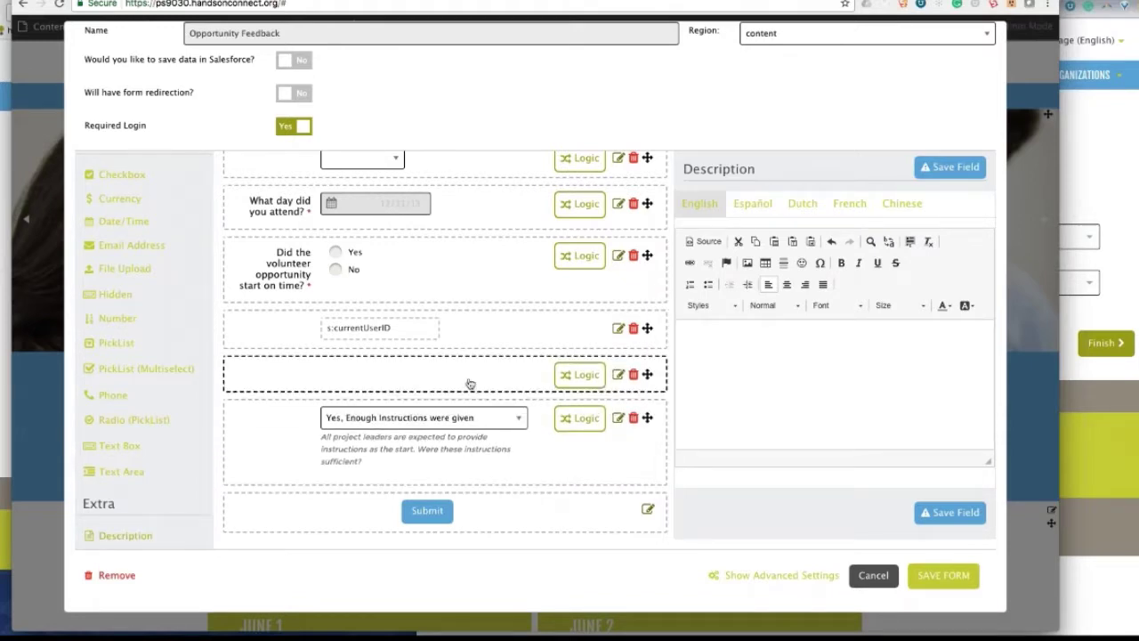
# - Set the description's English text to "Every coordinator provides instructions." and save the field
pyautogui.click(796, 399)
pyautogui.write('Every')
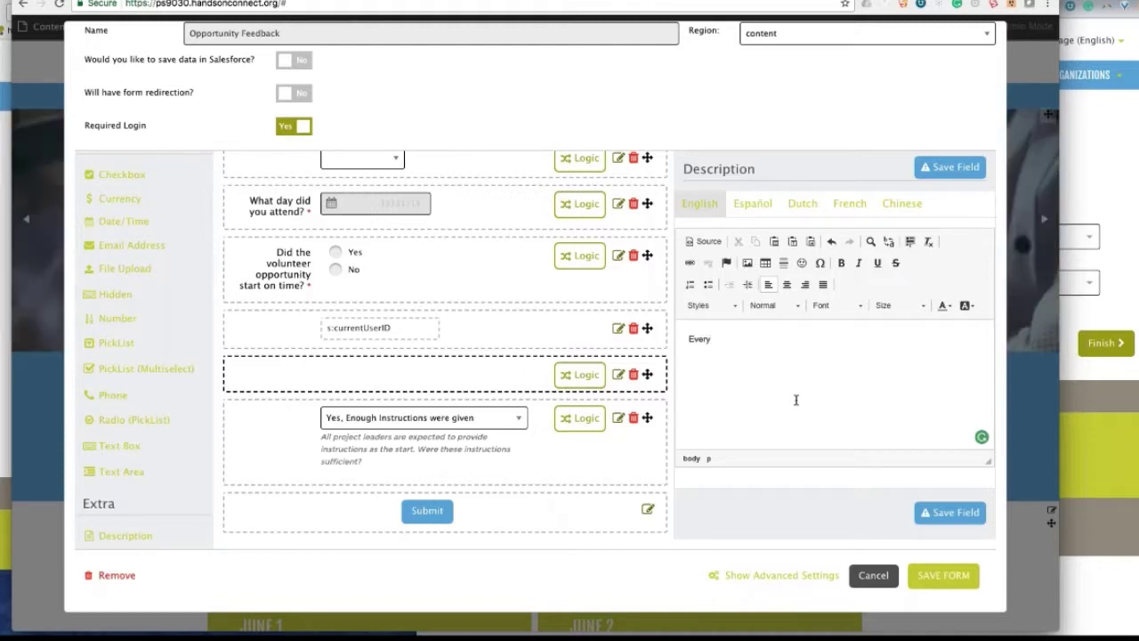
pyautogui.write(' coordinator provides instructions')
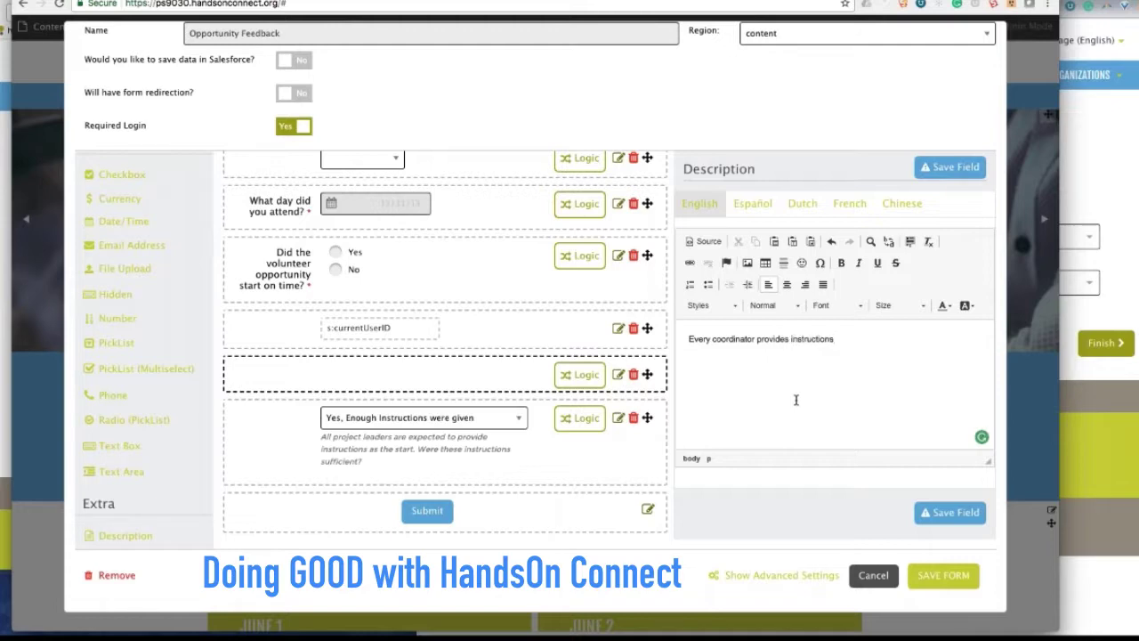
pyautogui.write('.')
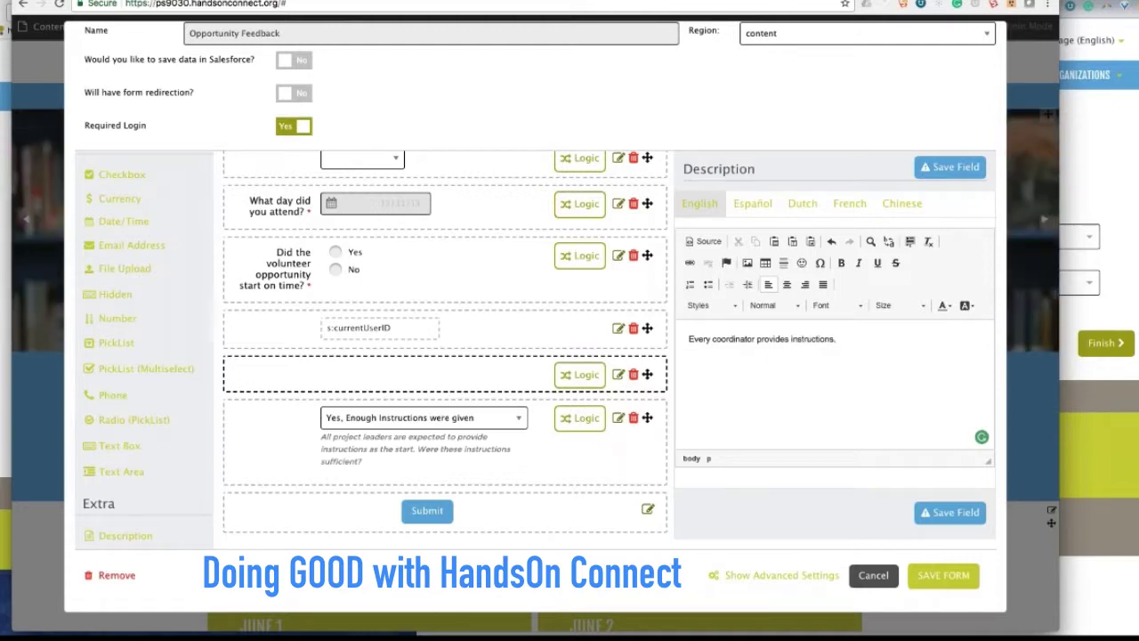
pyautogui.click(950, 511)
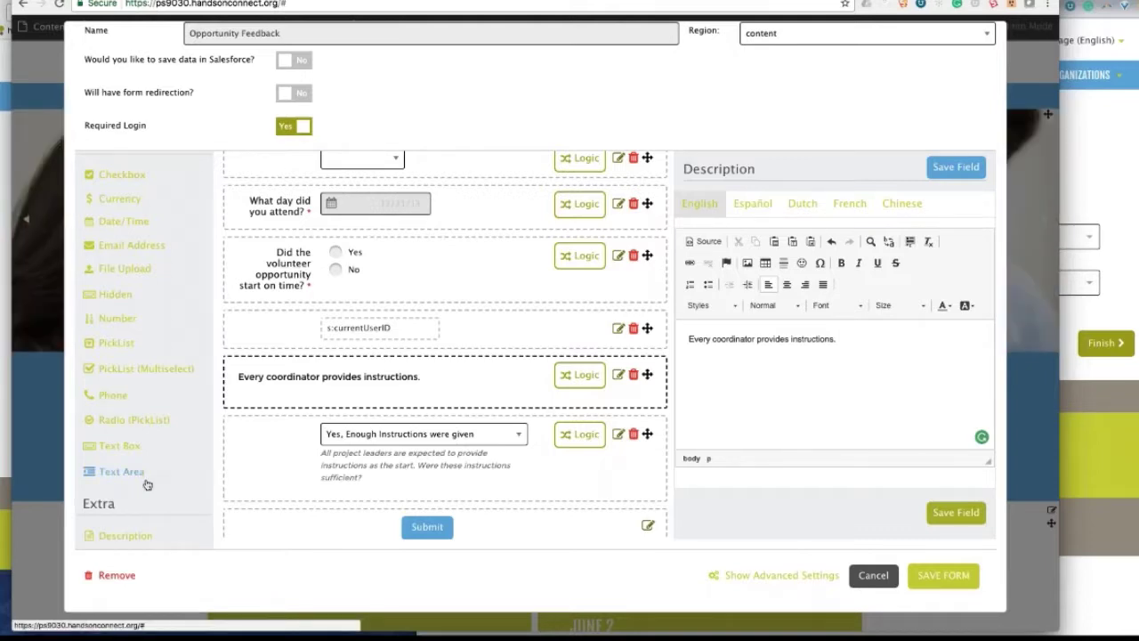
# - Add a Text Area field to the form below the instruction picklist
pyautogui.rightClick(191, 481)
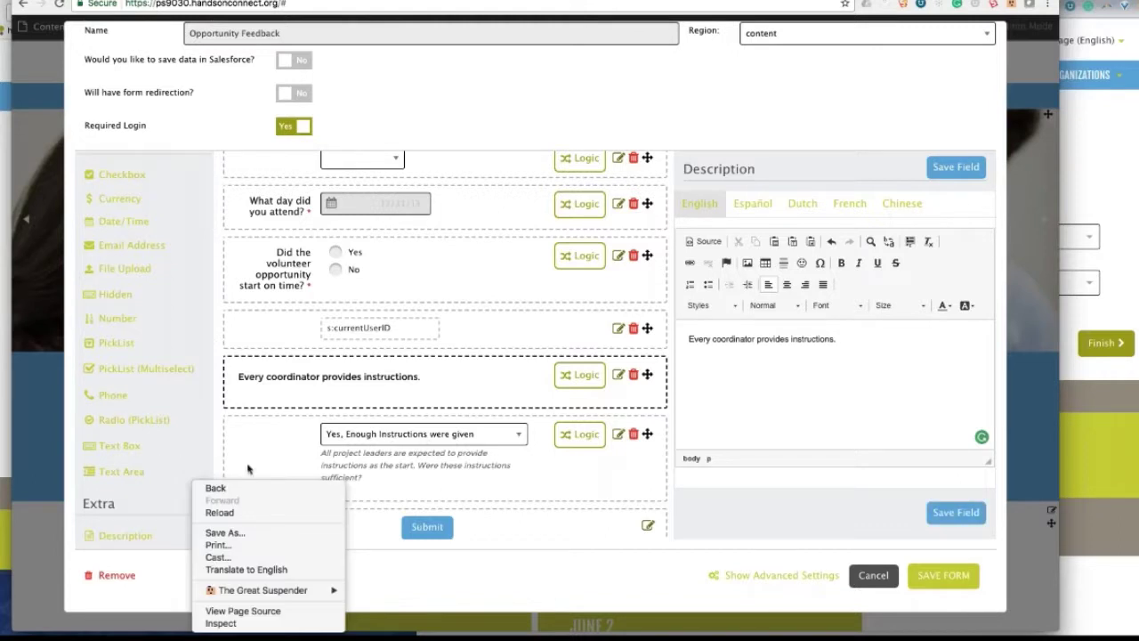
pyautogui.click(131, 468)
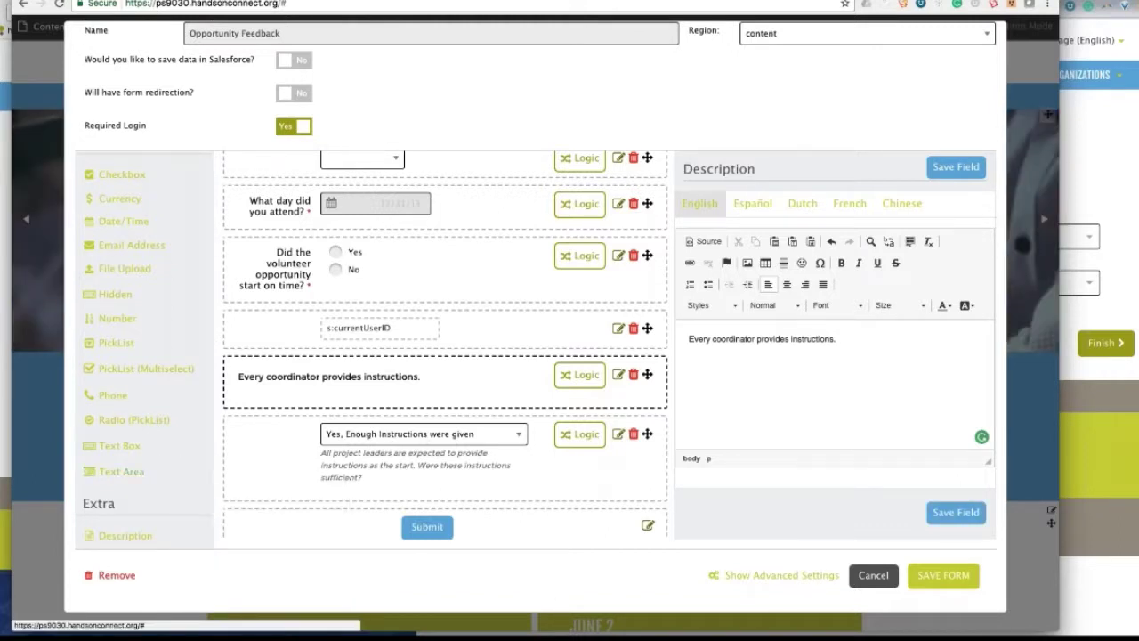
pyautogui.click(124, 472)
pyautogui.scroll(-4, 537, 501)
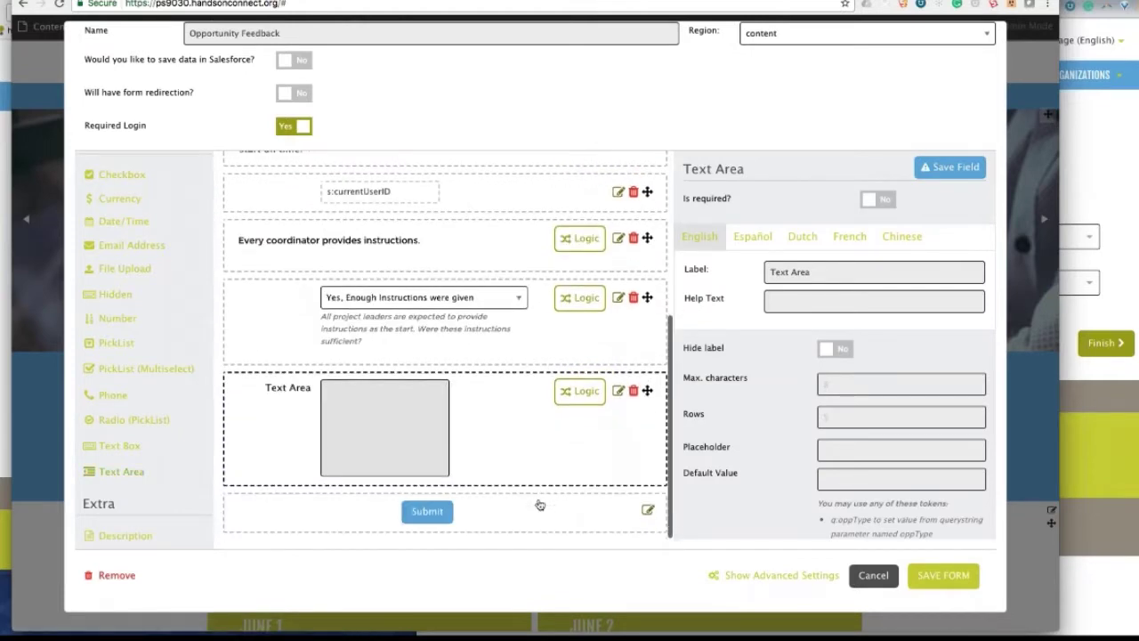
# - Label the new text area "Please provide more information as to what instructions could have been given."
pyautogui.doubleClick(800, 271)
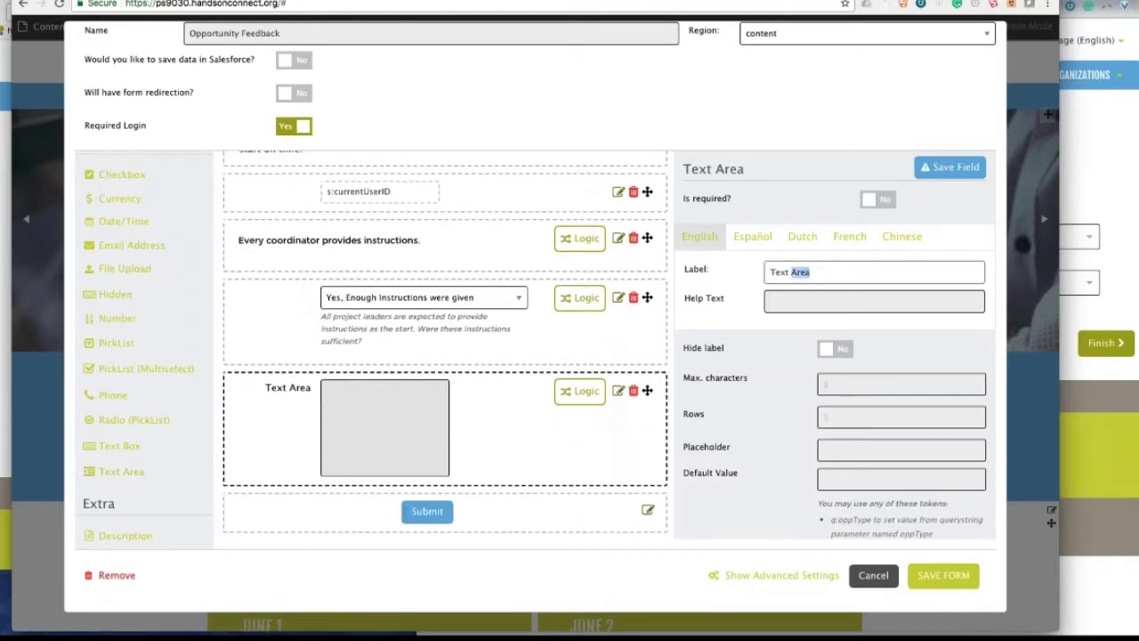
pyautogui.hotkey('ctrl', 'a')
pyautogui.write('Please provide more information as the')
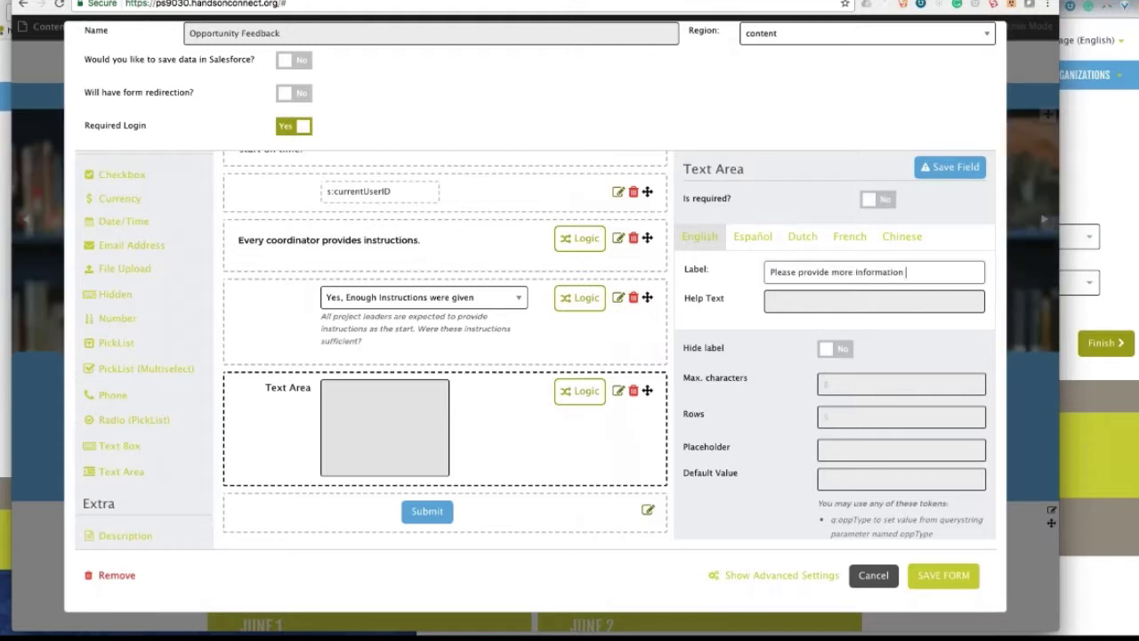
pyautogui.press('BackSpace')
pyautogui.press('BackSpace')
pyautogui.write('o what instructions')
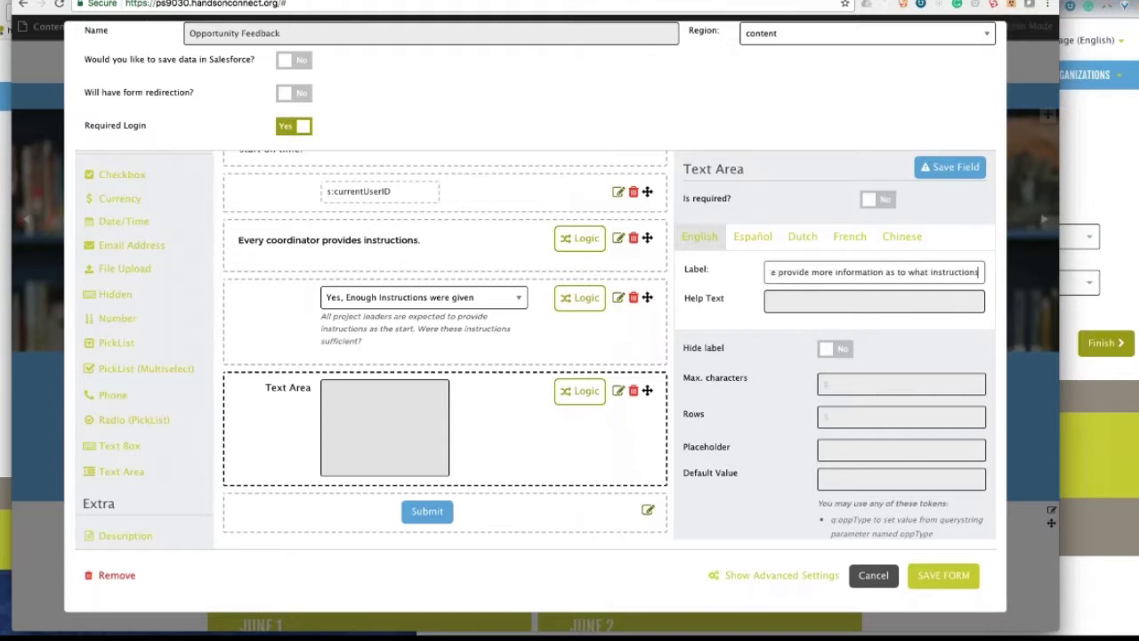
pyautogui.write(' cou')
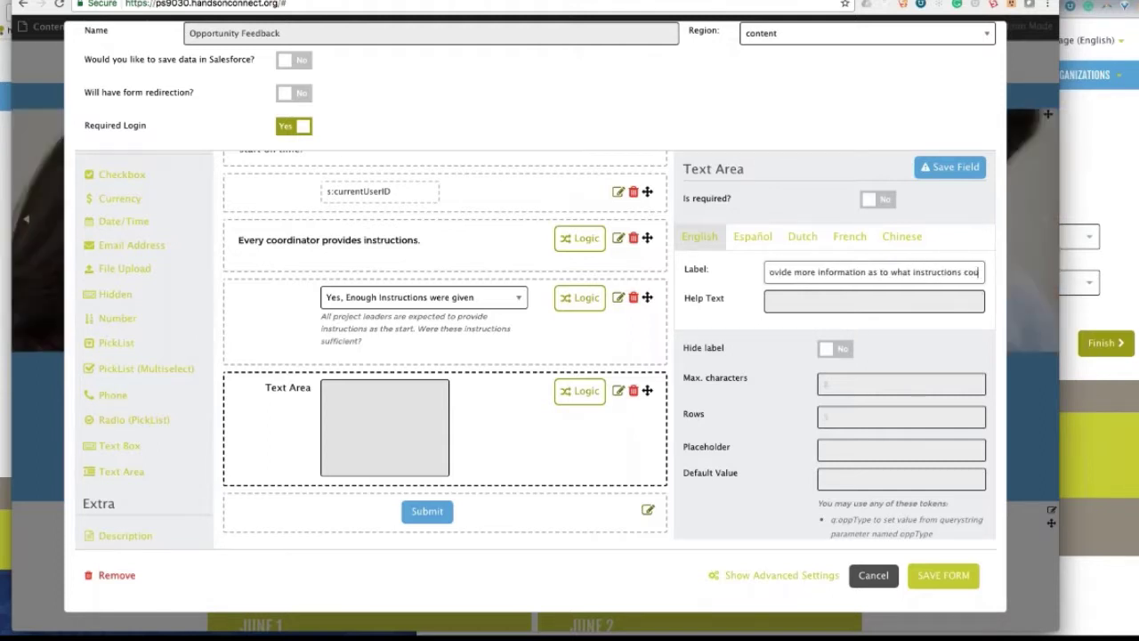
pyautogui.write('ld have been give')
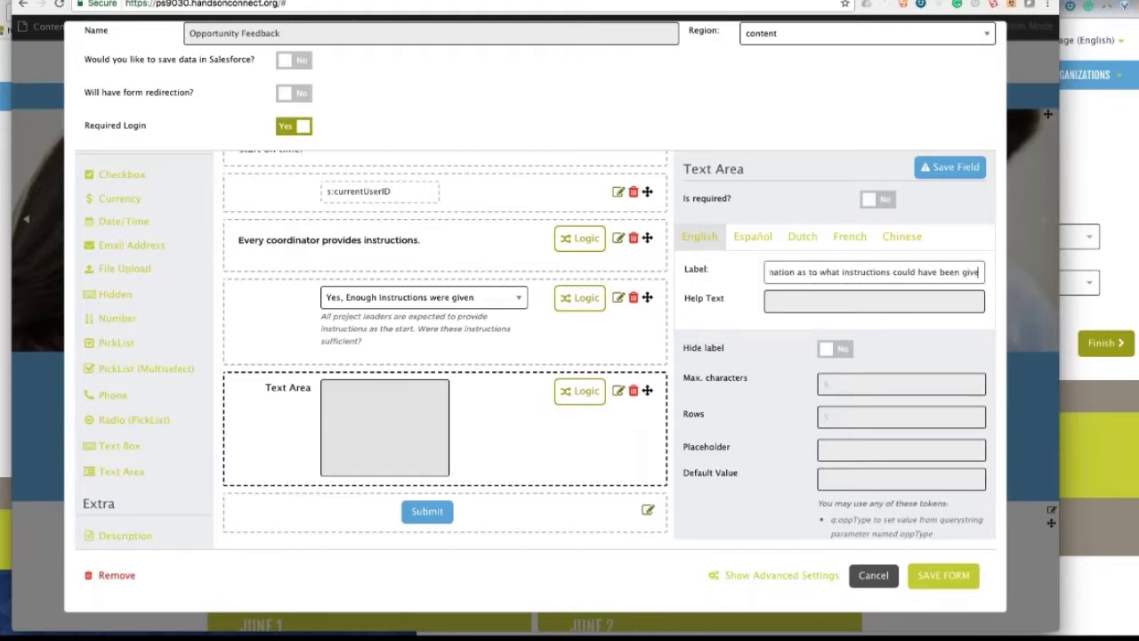
pyautogui.write('n.')
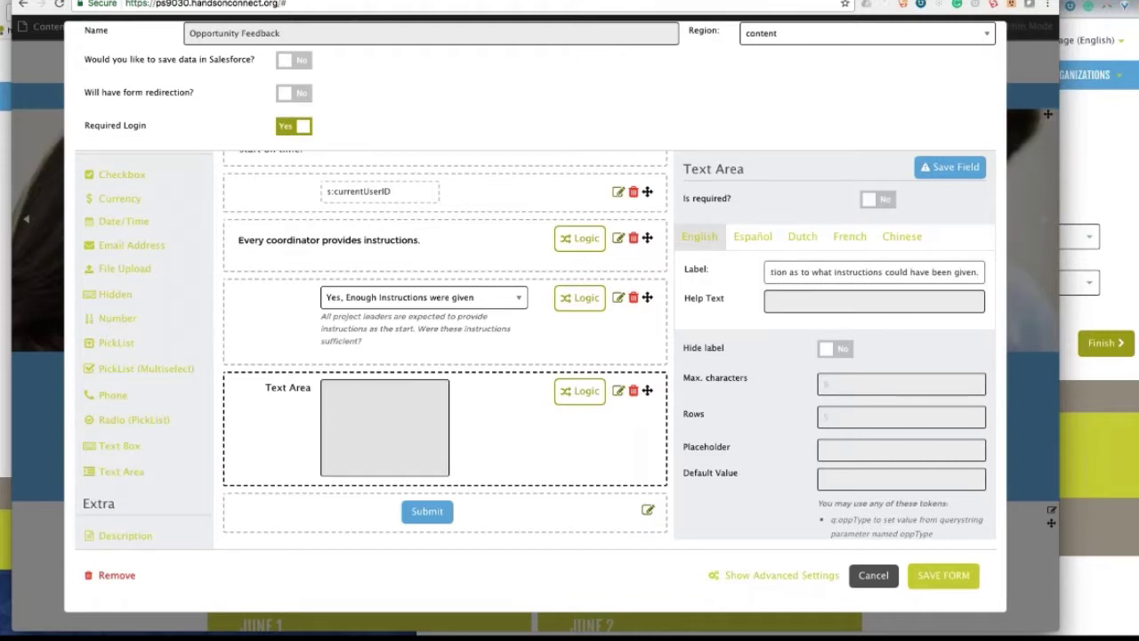
# - Limit the text area to 250 characters and 5 rows, and save the field
pyautogui.click(825, 381)
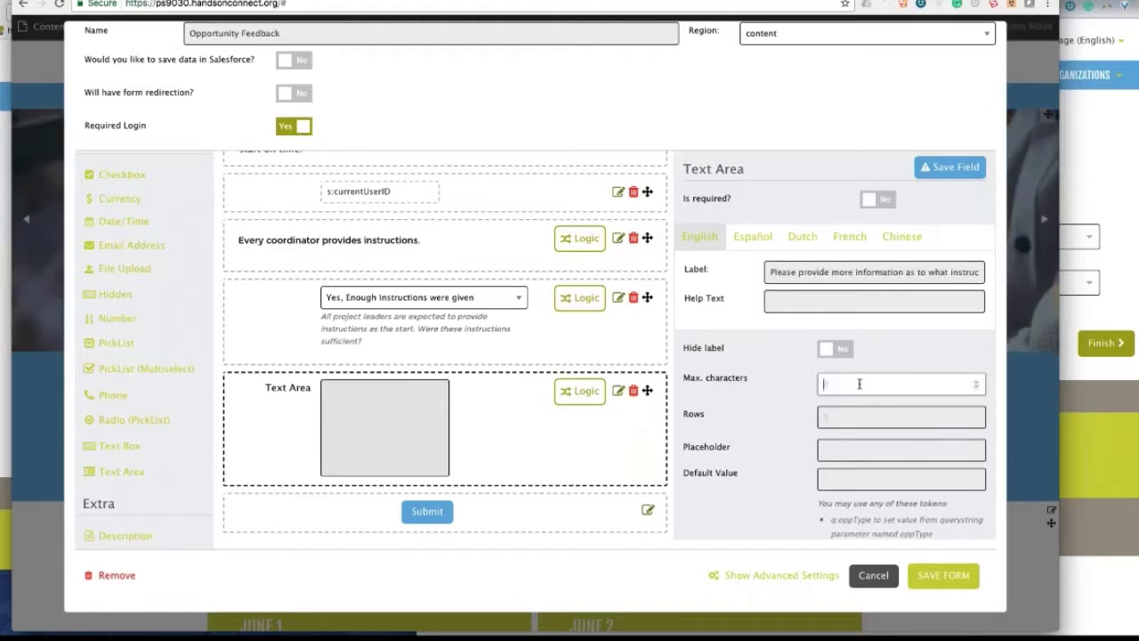
pyautogui.write('250')
pyautogui.click(890, 416)
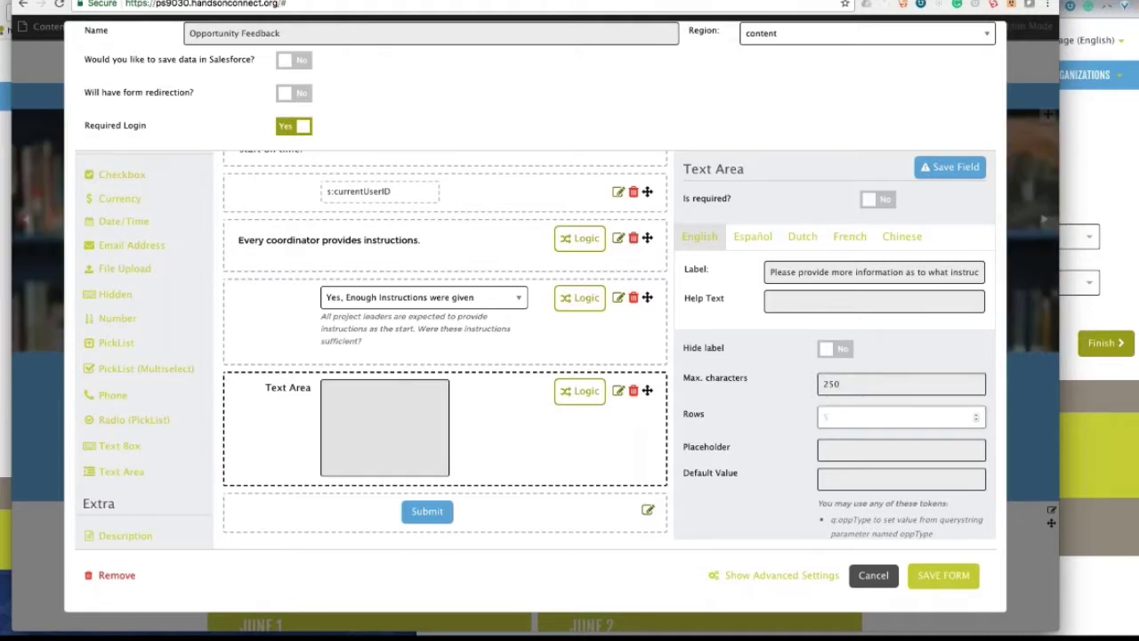
pyautogui.write('5')
pyautogui.scroll(-2, 775, 475)
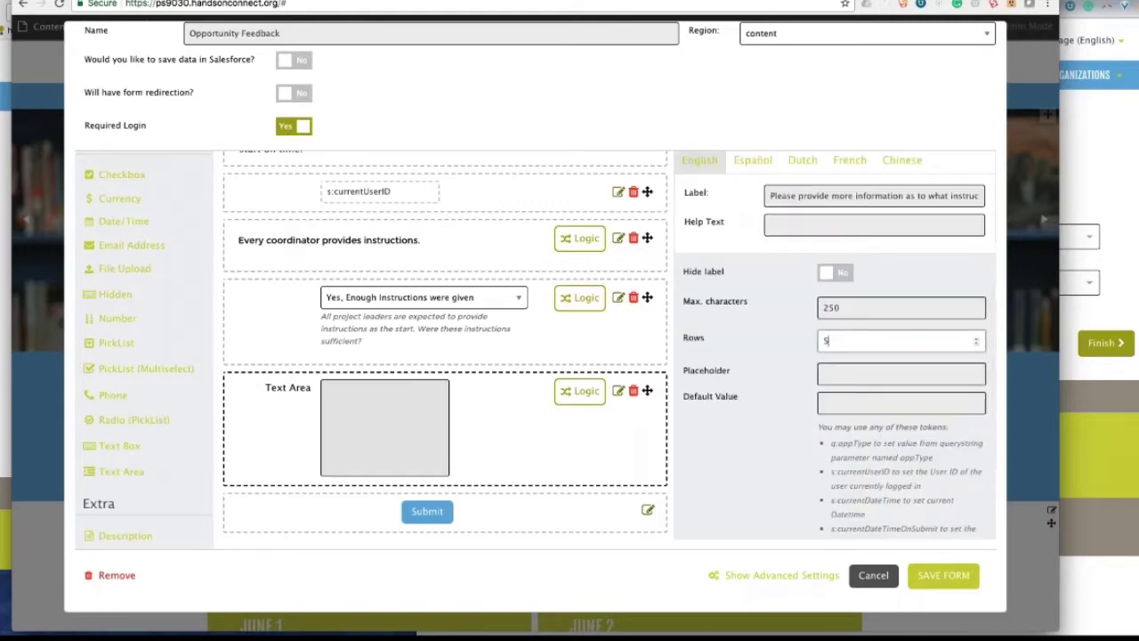
pyautogui.scroll(5, 797, 466)
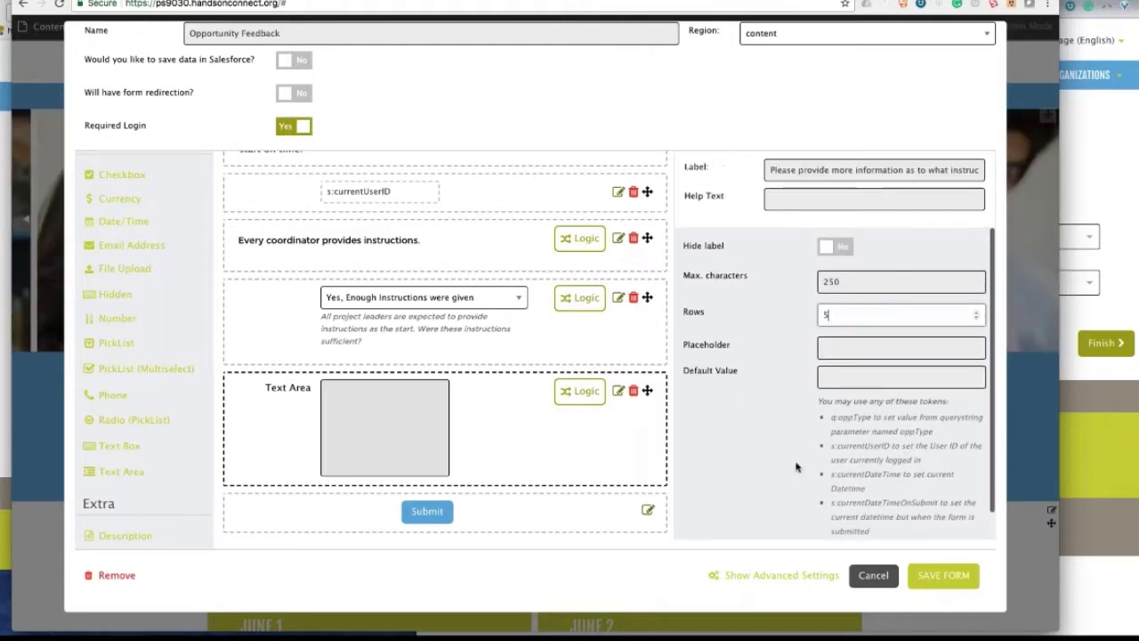
pyautogui.scroll(-4, 796, 466)
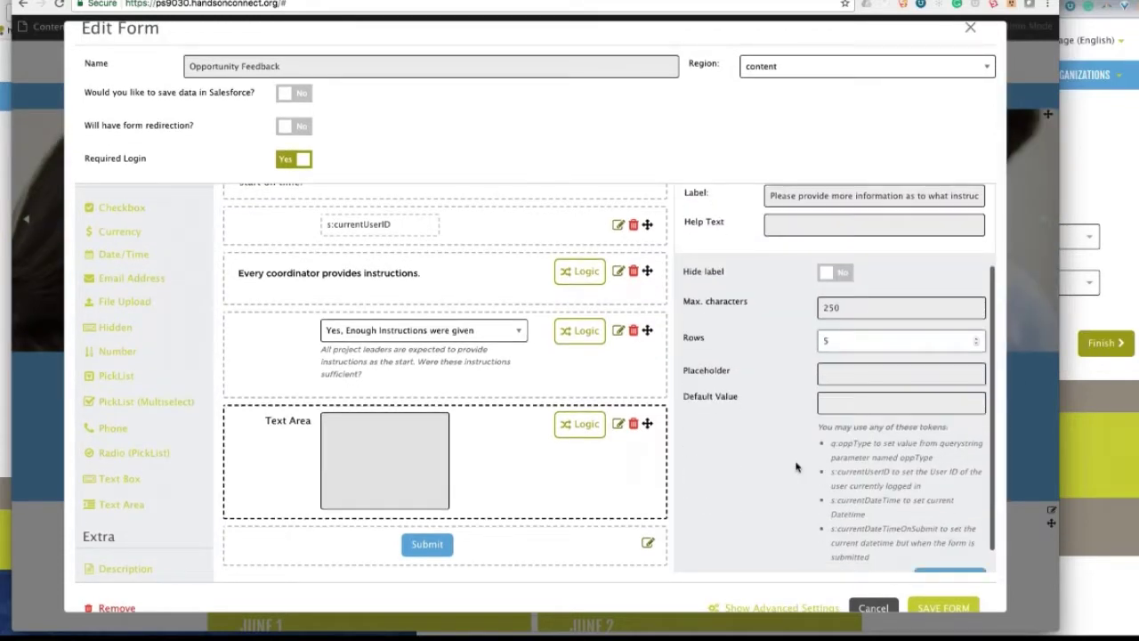
pyautogui.scroll(-1, 952, 552)
pyautogui.click(956, 521)
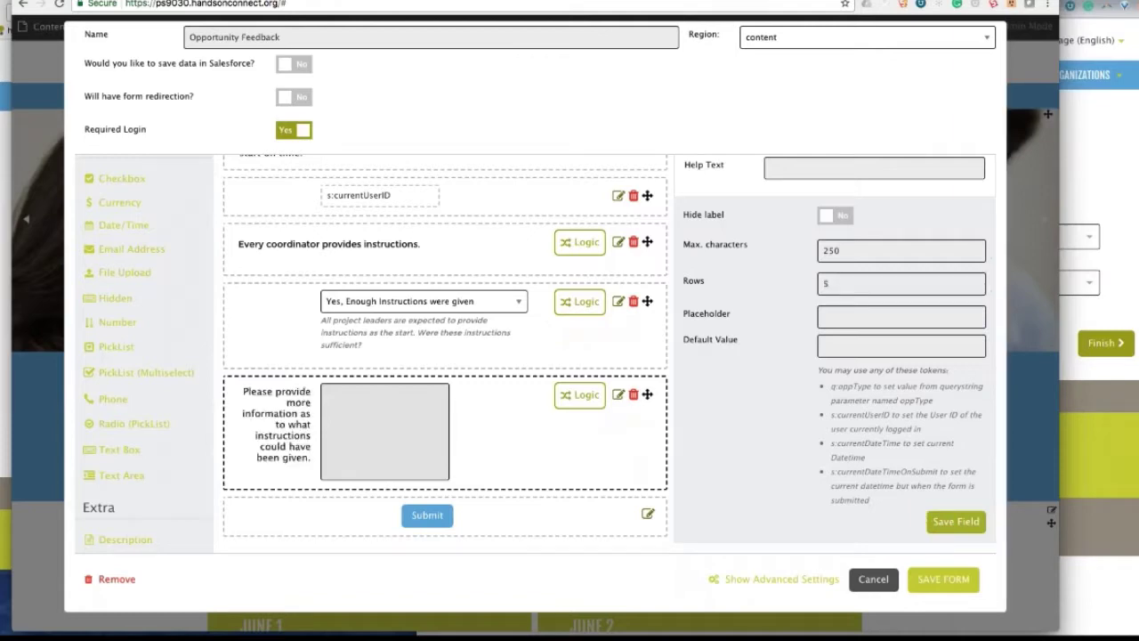
# - Add display logic showing the text area for a chosen answer to "Did the Volunteer Coordinator provide enough instruction for the project?" and save it
pyautogui.click(576, 398)
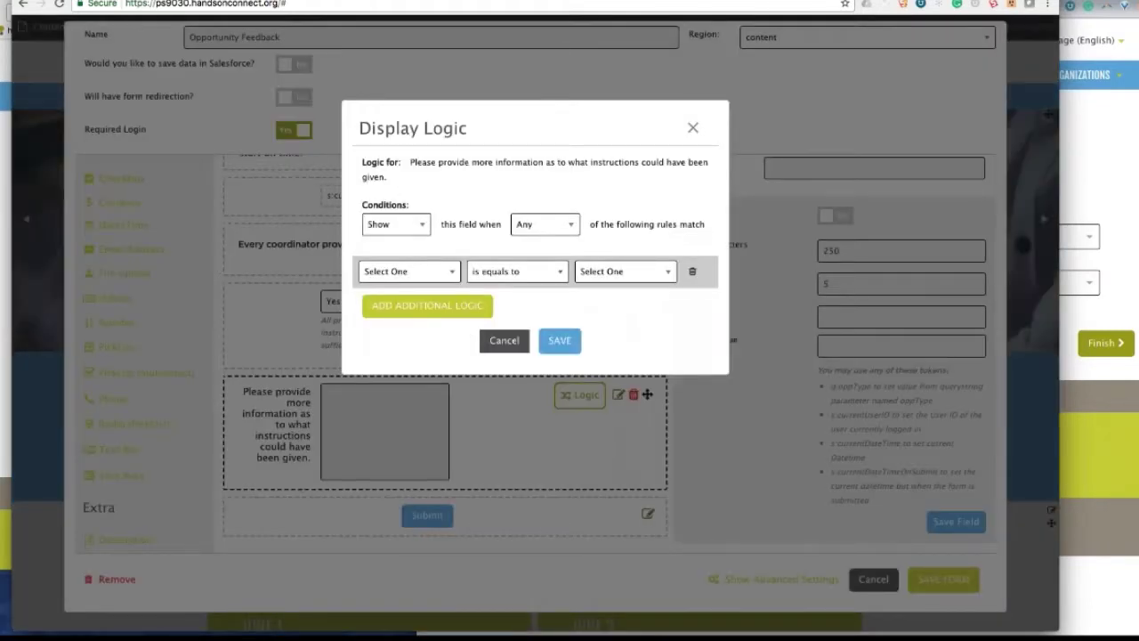
pyautogui.click(407, 271)
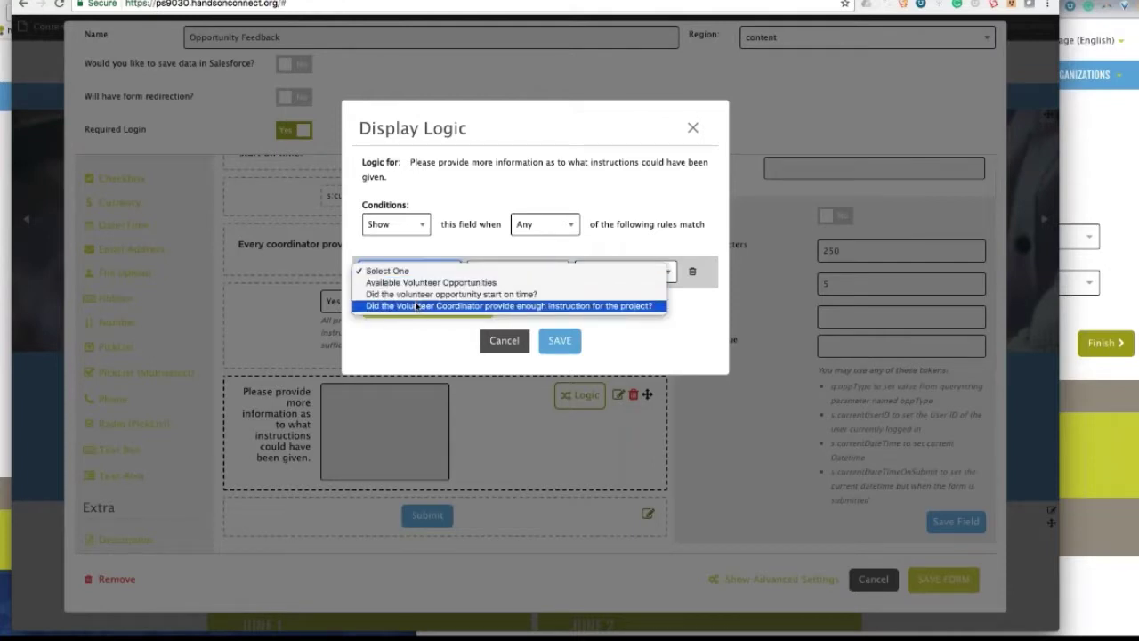
pyautogui.click(415, 306)
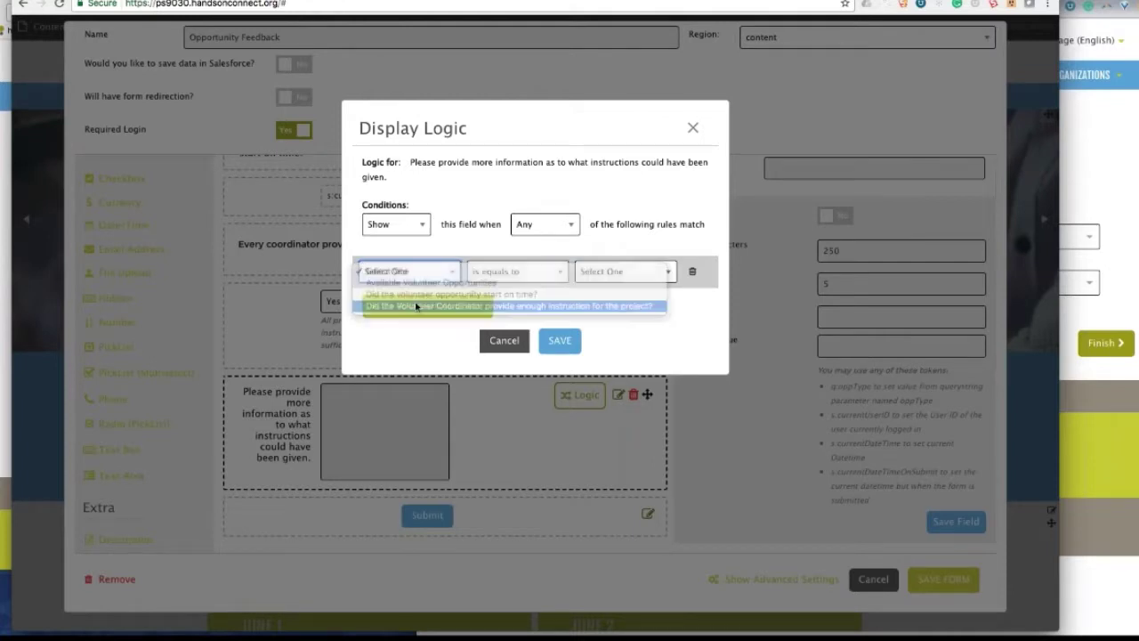
pyautogui.click(618, 274)
pyautogui.click(592, 293)
pyautogui.click(559, 340)
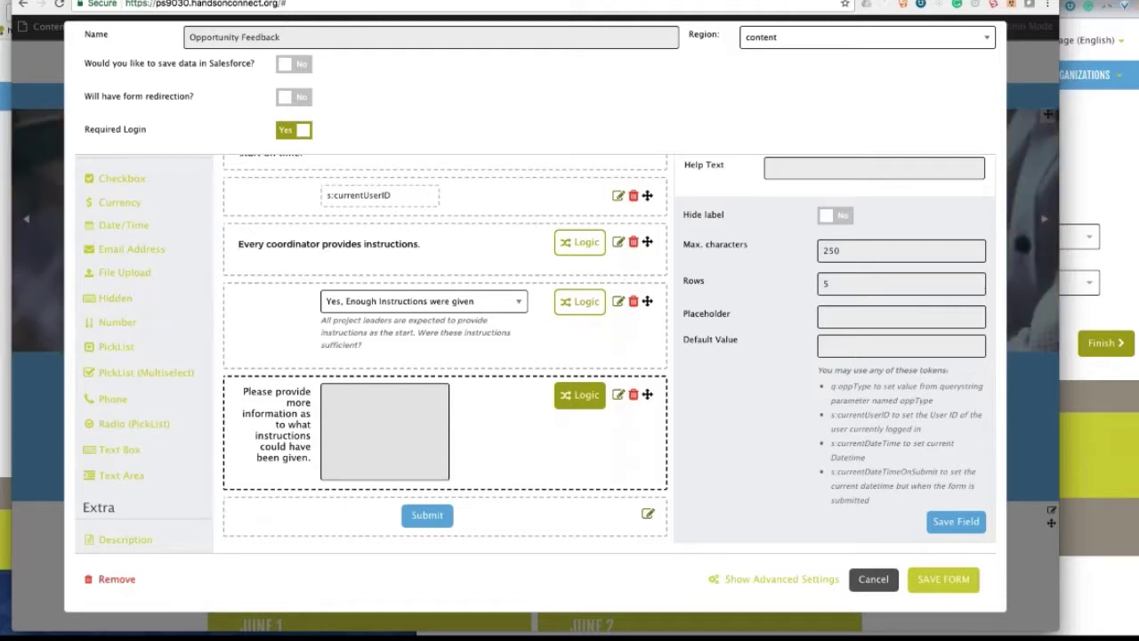
# - Add a Checkbox field to the form below the text area
pyautogui.scroll(-1, 148, 447)
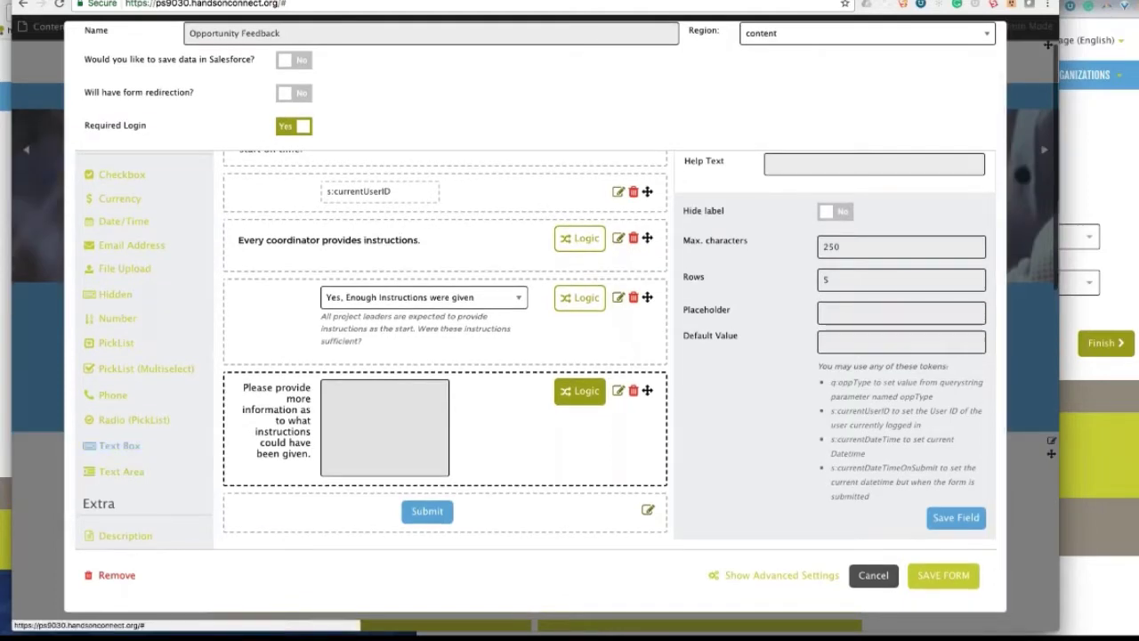
pyautogui.scroll(5, 184, 320)
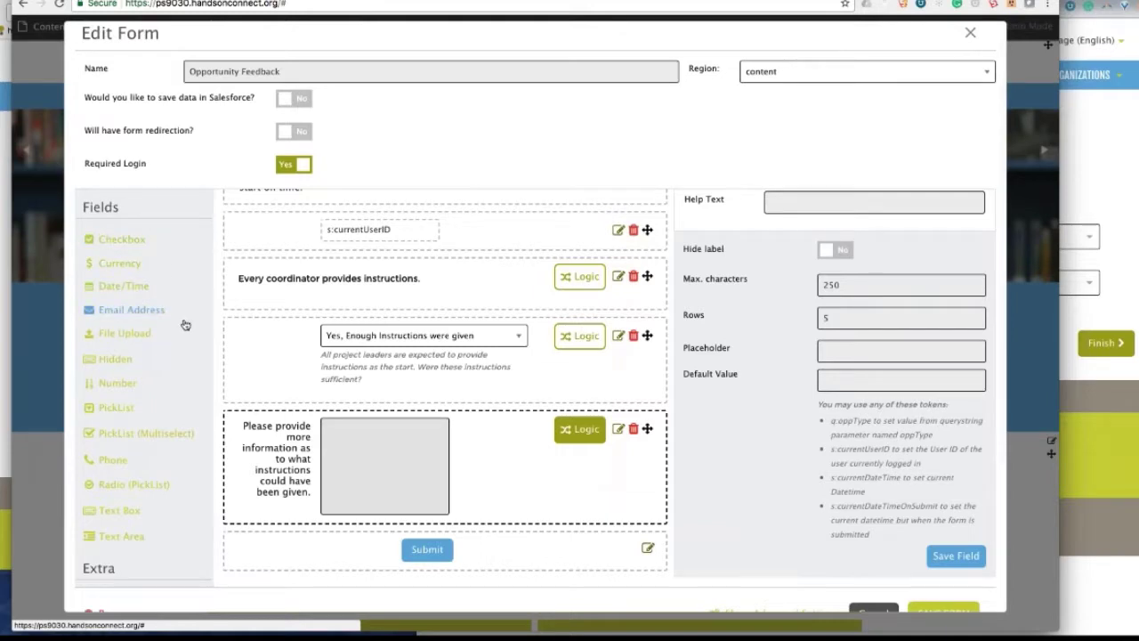
pyautogui.click(134, 246)
pyautogui.scroll(-1, 548, 426)
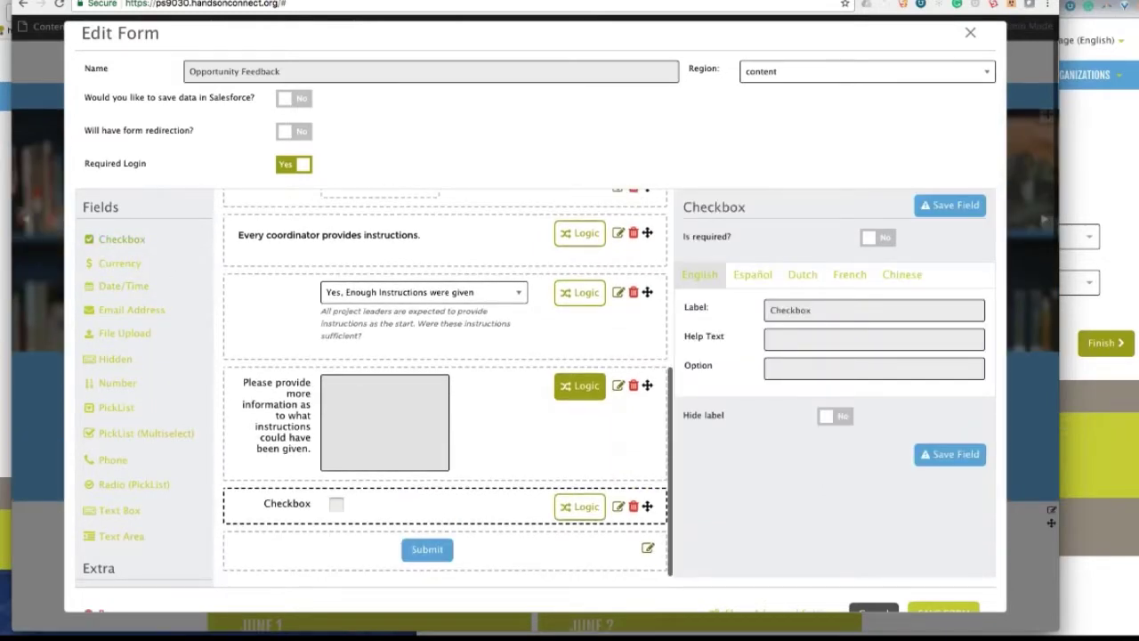
# - Label the new checkbox "Would you recommend this project to a friend?"
pyautogui.click(829, 312)
pyautogui.doubleClick(828, 311)
pyautogui.write('Whou')
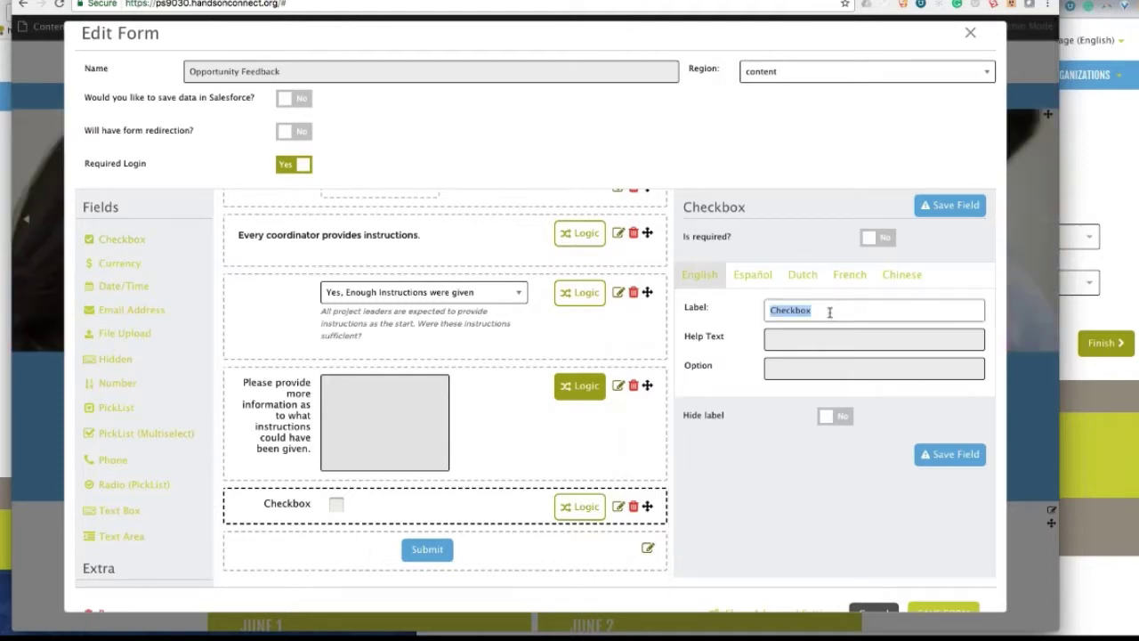
pyautogui.write('l you')
pyautogui.press('BackSpace')
pyautogui.press('BackSpace')
pyautogui.press('BackSpace')
pyautogui.press('BackSpace')
pyautogui.press('BackSpace')
pyautogui.press('BackSpace')
pyautogui.write('ould you recommend this project')
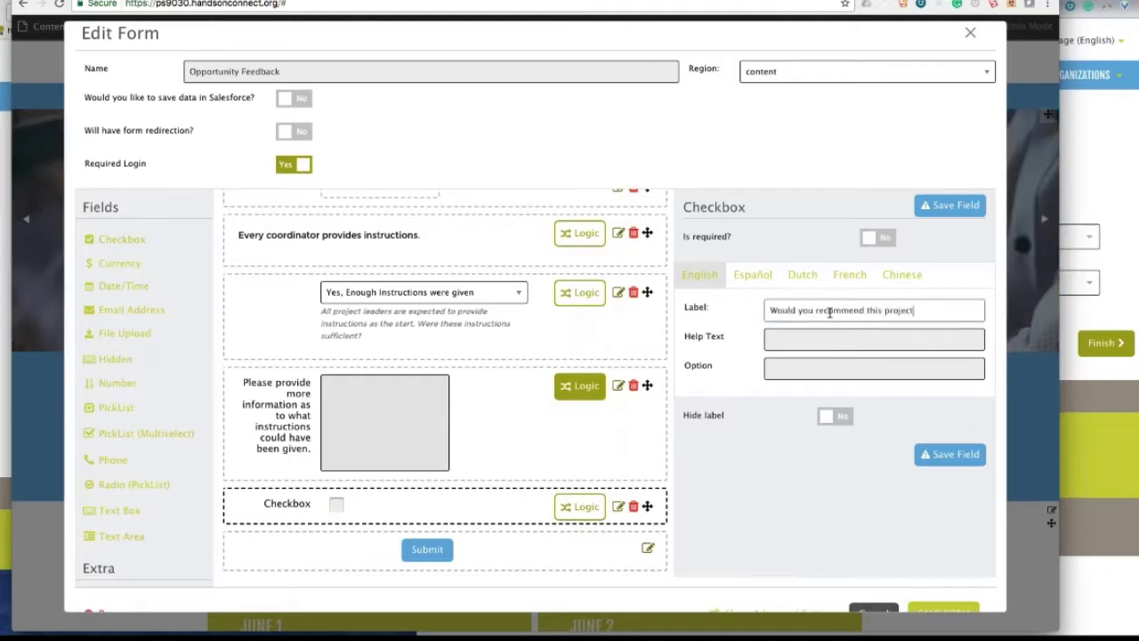
pyautogui.write(' to a friend')
# - Set the checkbox's option text to "Yes, I would" and save the field
pyautogui.press('Tab')
pyautogui.press('Tab')
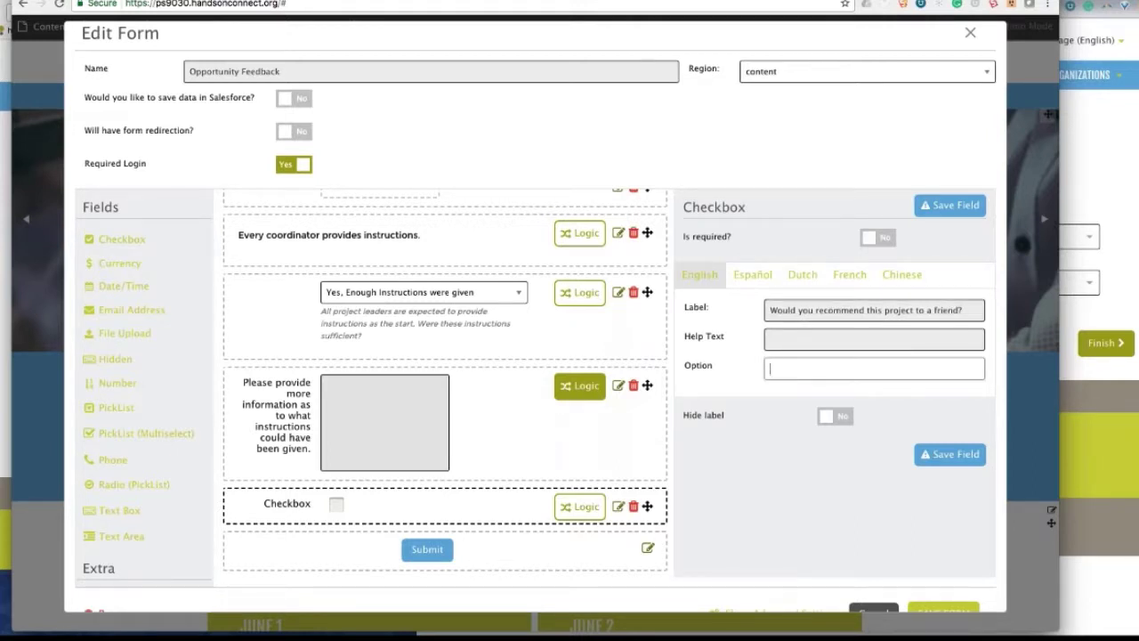
pyautogui.write('Yes, I wou')
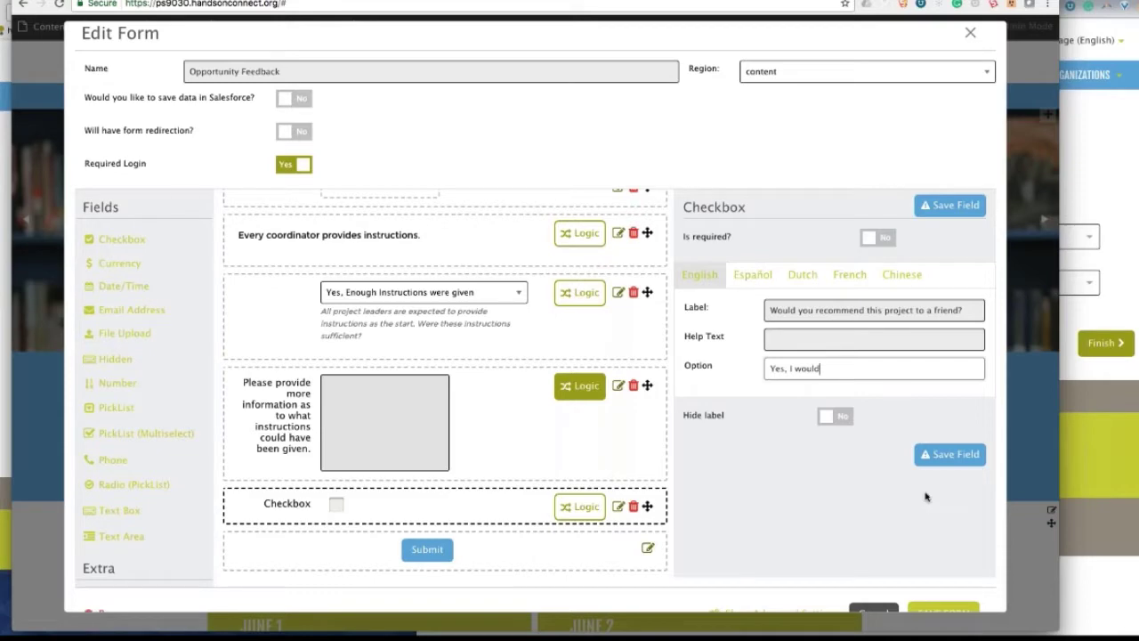
pyautogui.write('ld')
pyautogui.click(943, 454)
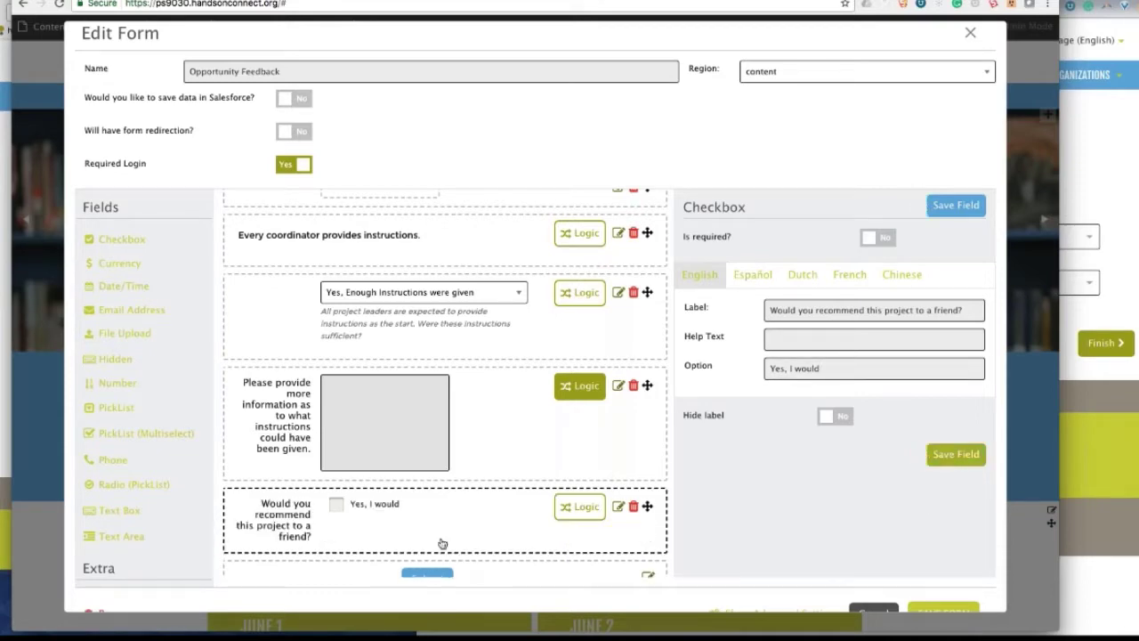
# - Add a File Upload field below the checkbox, labelled "Please upload a photo from your volunteer experience."
pyautogui.scroll(-2, 443, 543)
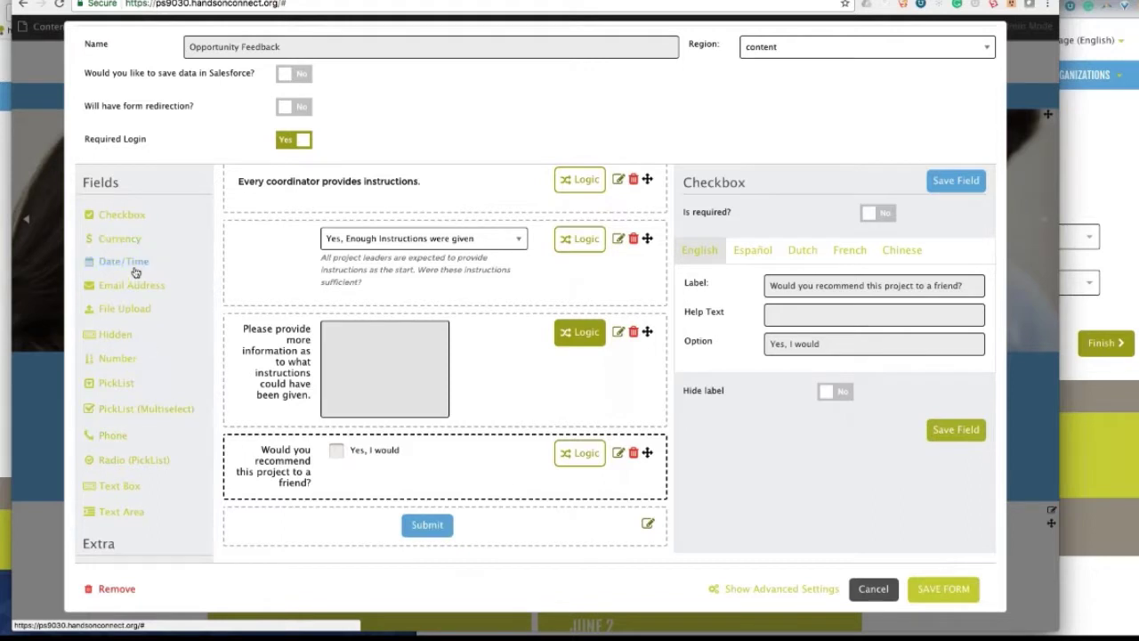
pyautogui.click(165, 316)
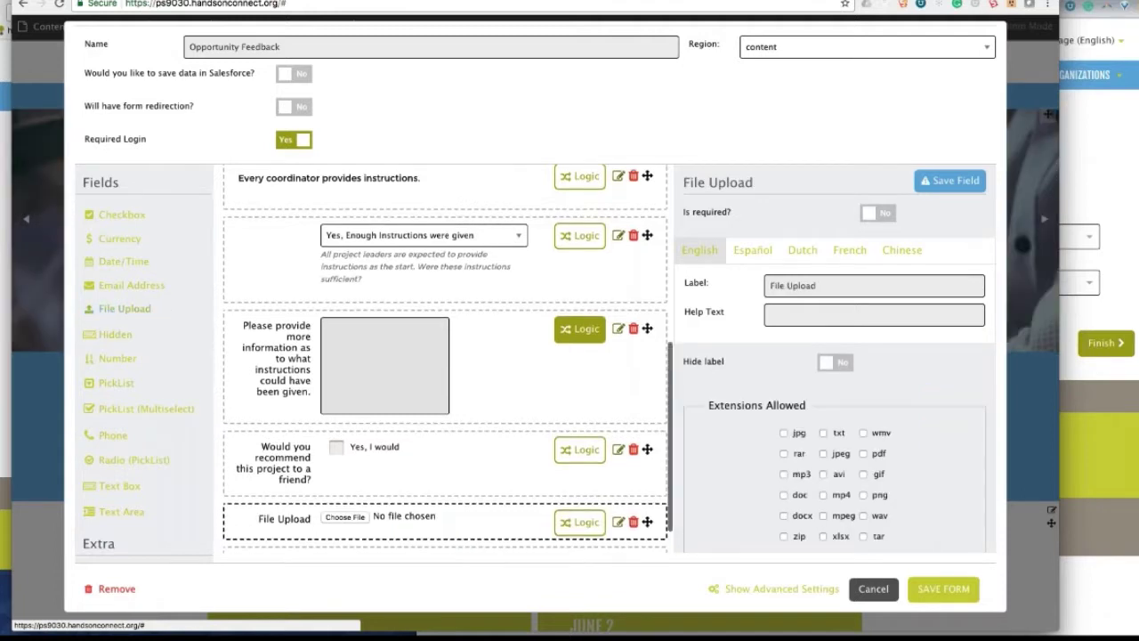
pyautogui.tripleClick(838, 286)
pyautogui.write('P')
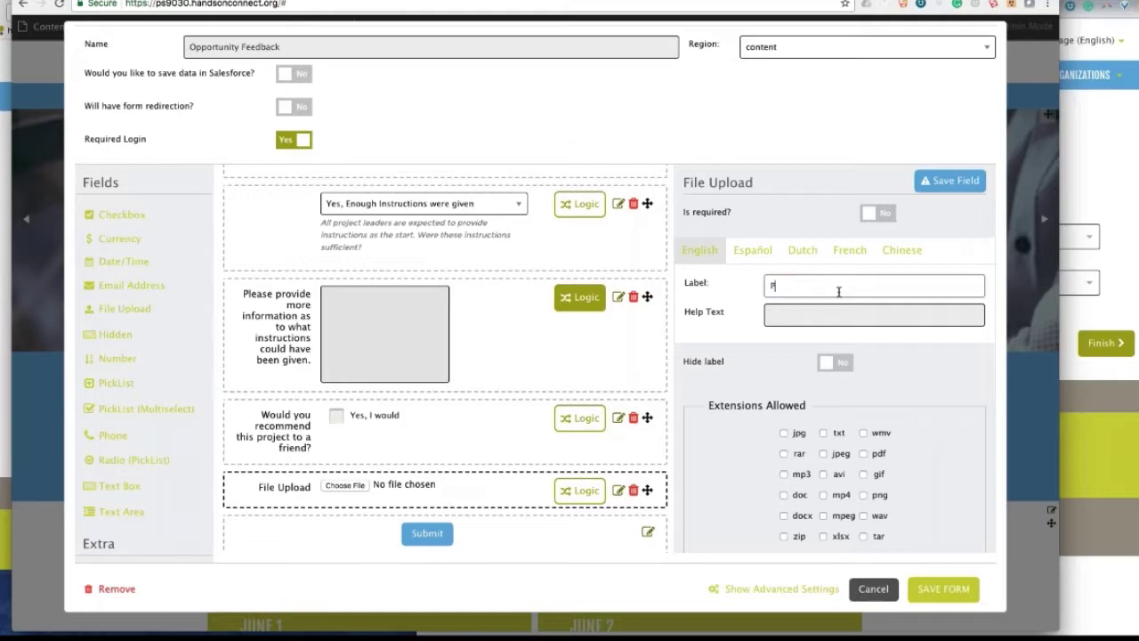
pyautogui.write('lease upload a photo from')
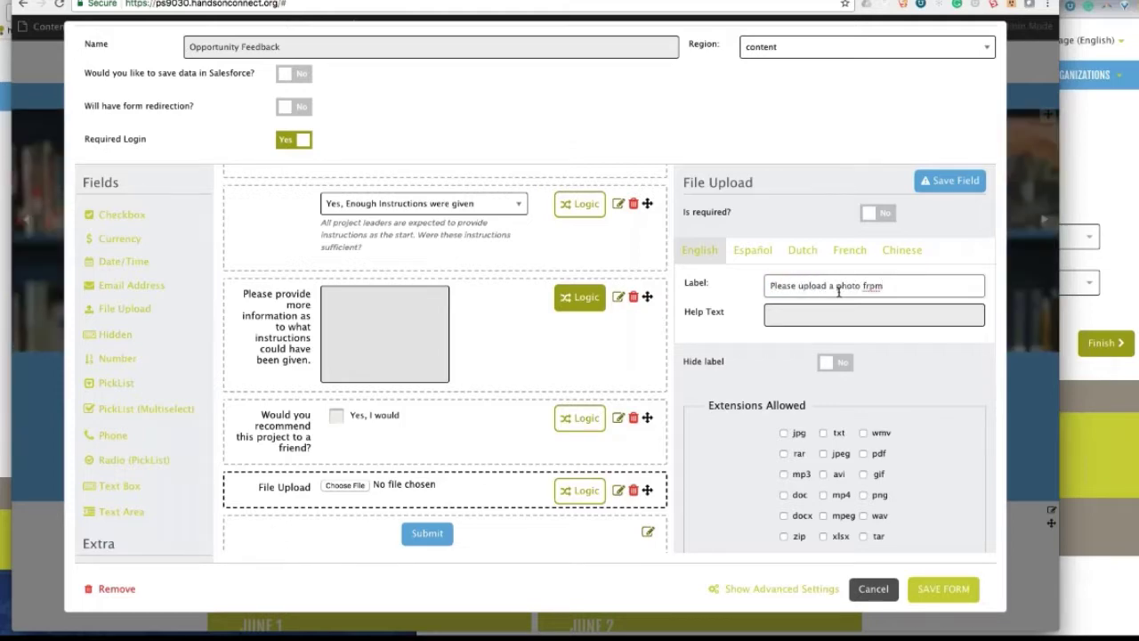
pyautogui.write('om your volunteer expereience')
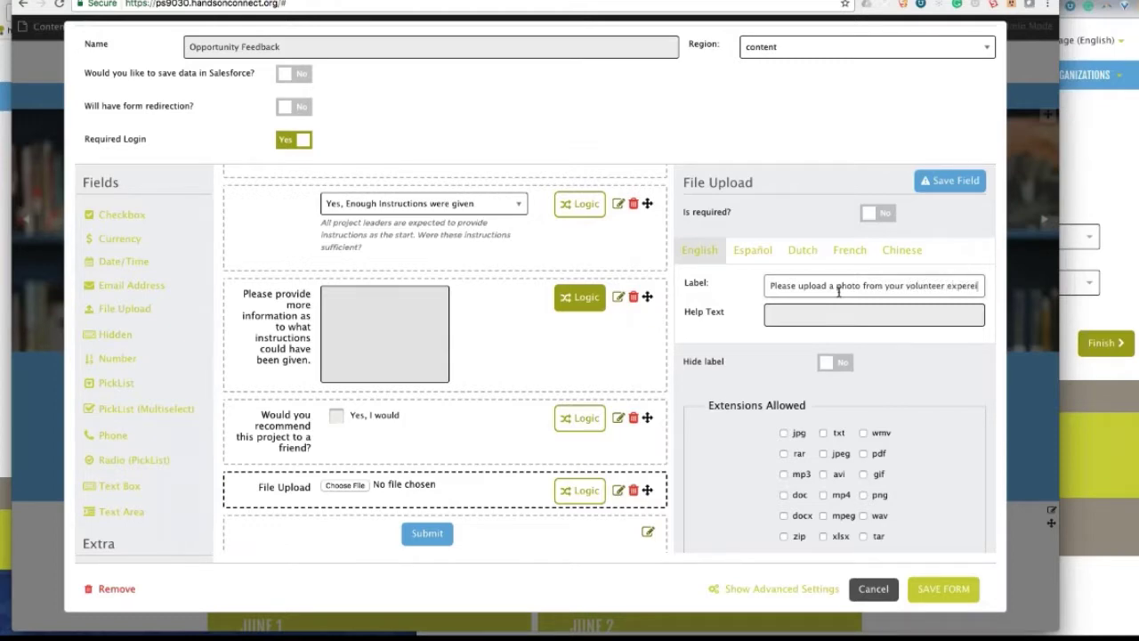
pyautogui.press('BackSpace')
pyautogui.press('BackSpace')
pyautogui.press('BackSpace')
pyautogui.press('BackSpace')
pyautogui.press('BackSpace')
pyautogui.press('BackSpace')
pyautogui.write('ience.')
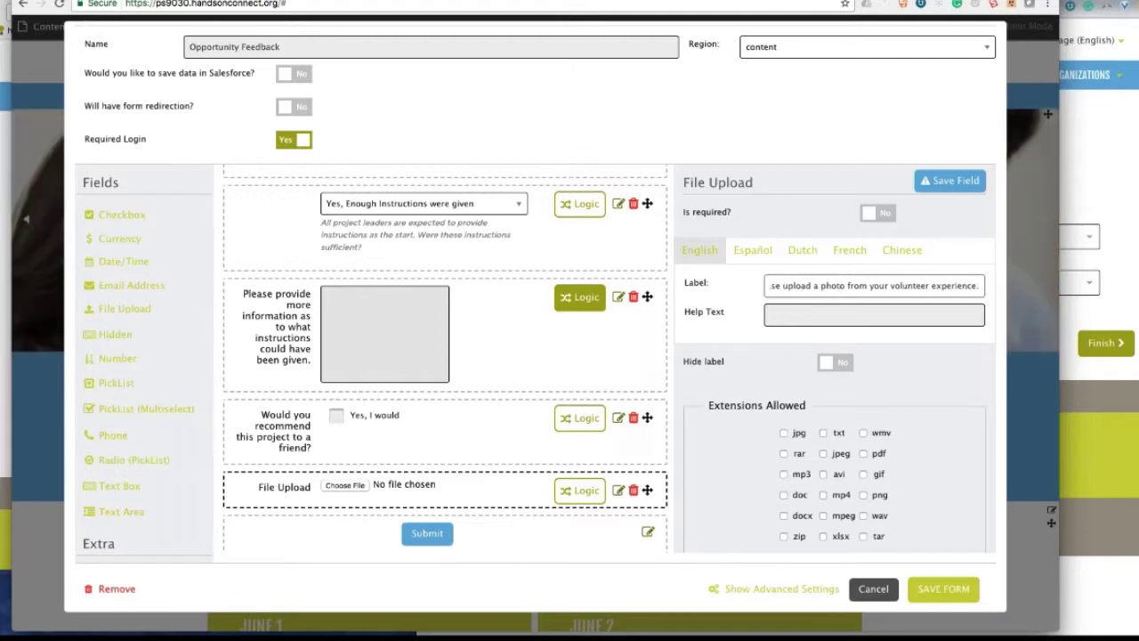
# - Allow the jpg, jpeg, mpeg, png and gif extensions for the file upload and save the field
pyautogui.scroll(-3, 788, 329)
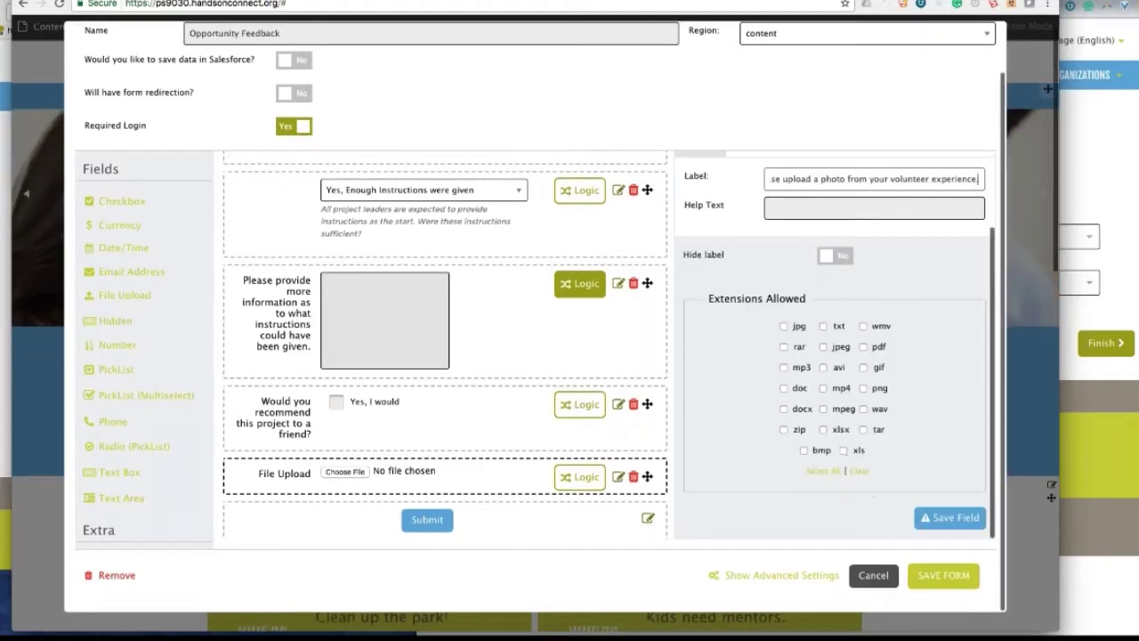
pyautogui.click(785, 326)
pyautogui.click(823, 347)
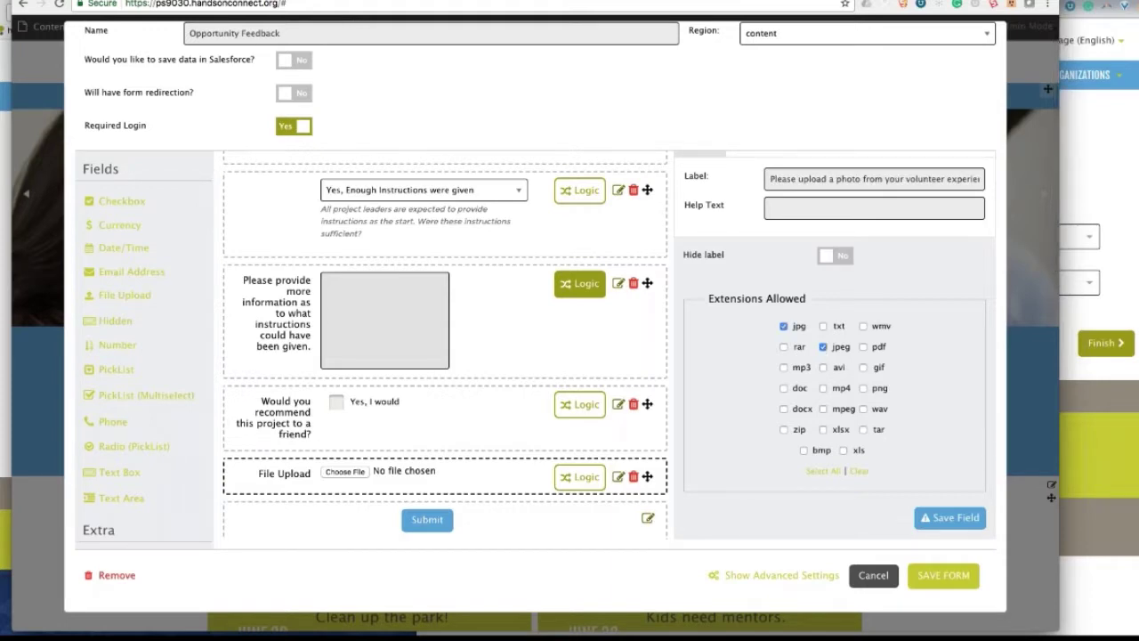
pyautogui.click(825, 409)
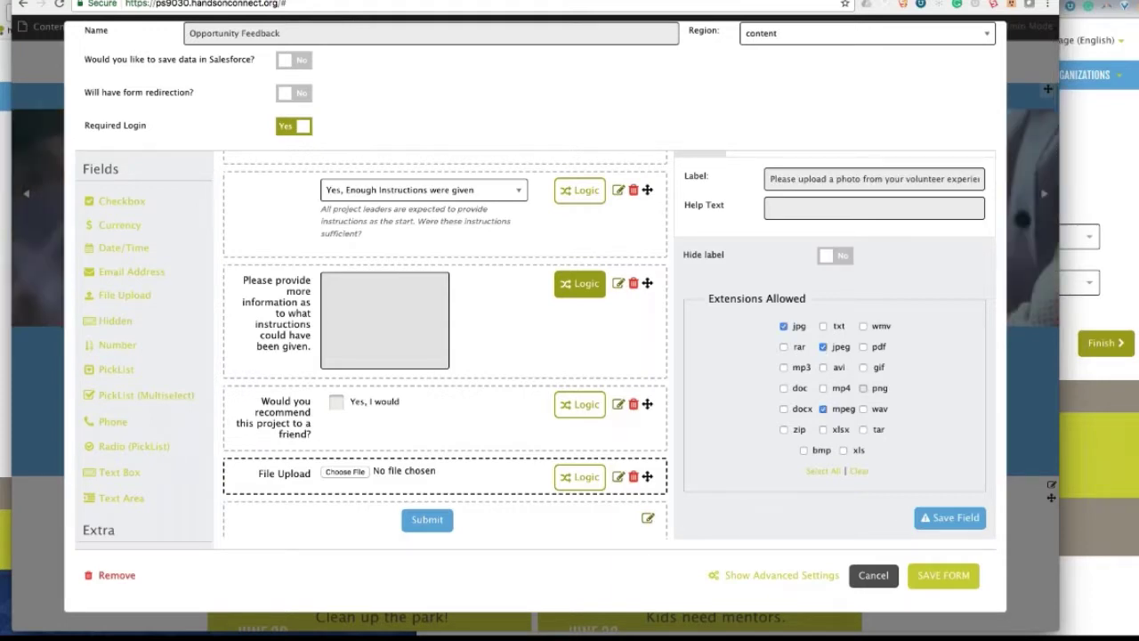
pyautogui.click(863, 368)
pyautogui.click(951, 517)
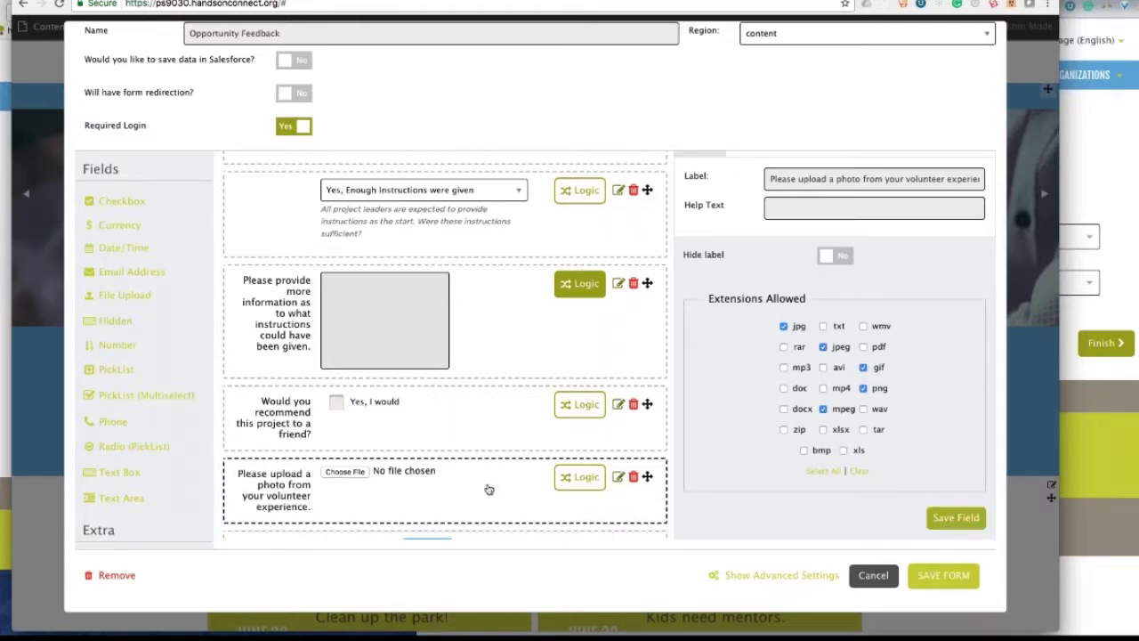
# - Review the settings of the volunteer opportunity picklist and the hidden s:currentUserID field, and save the form
pyautogui.scroll(-1, 435, 510)
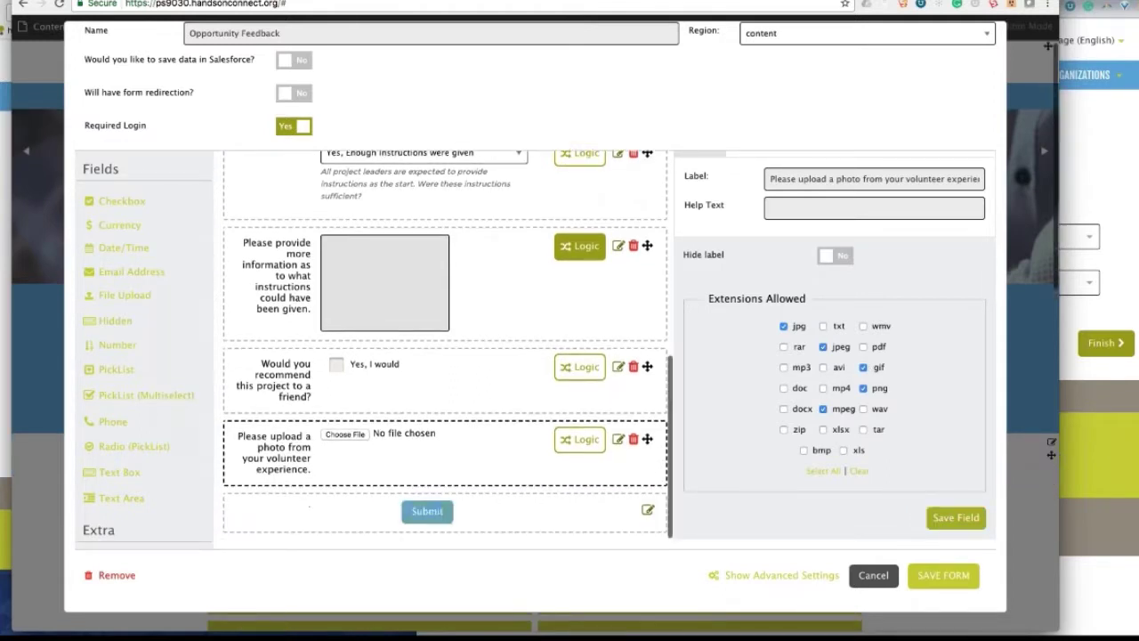
pyautogui.scroll(10, 445, 356)
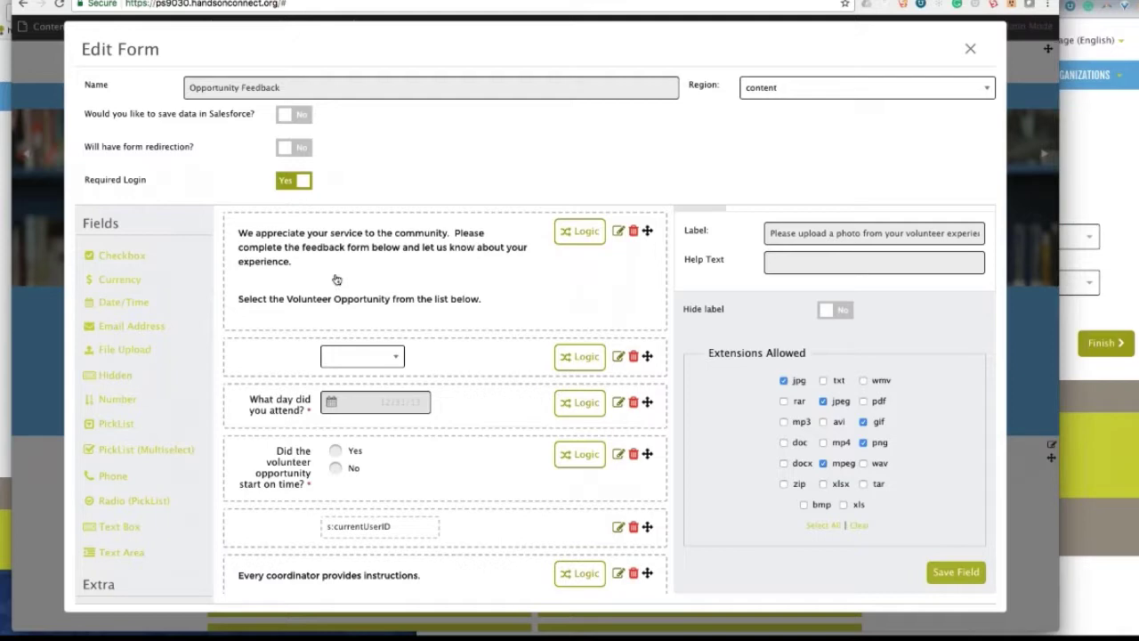
pyautogui.click(618, 356)
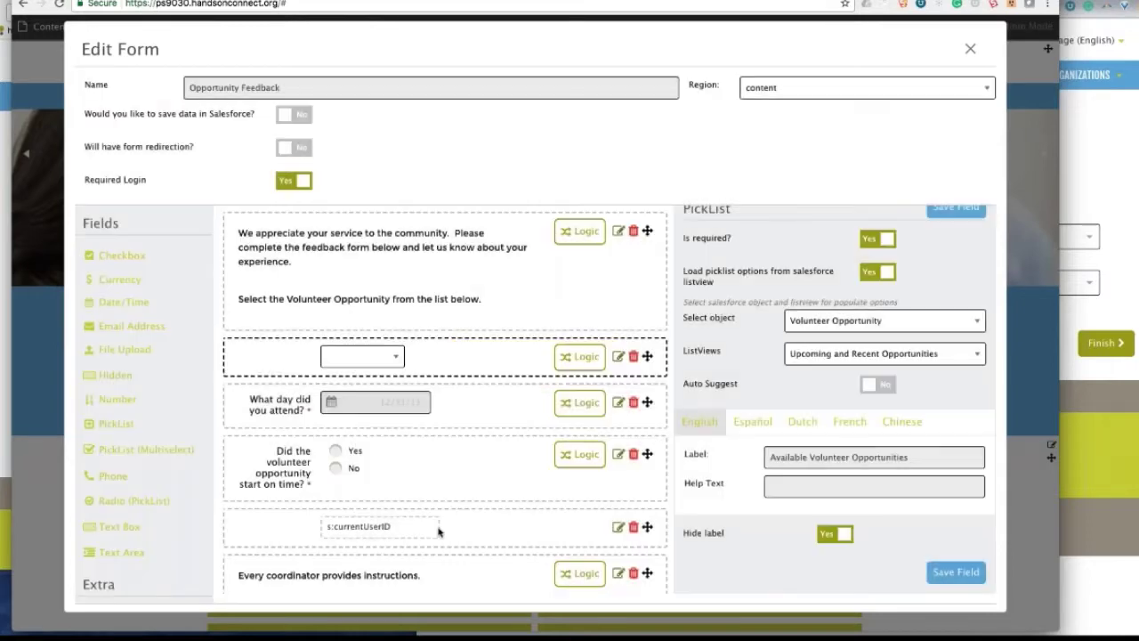
pyautogui.click(438, 531)
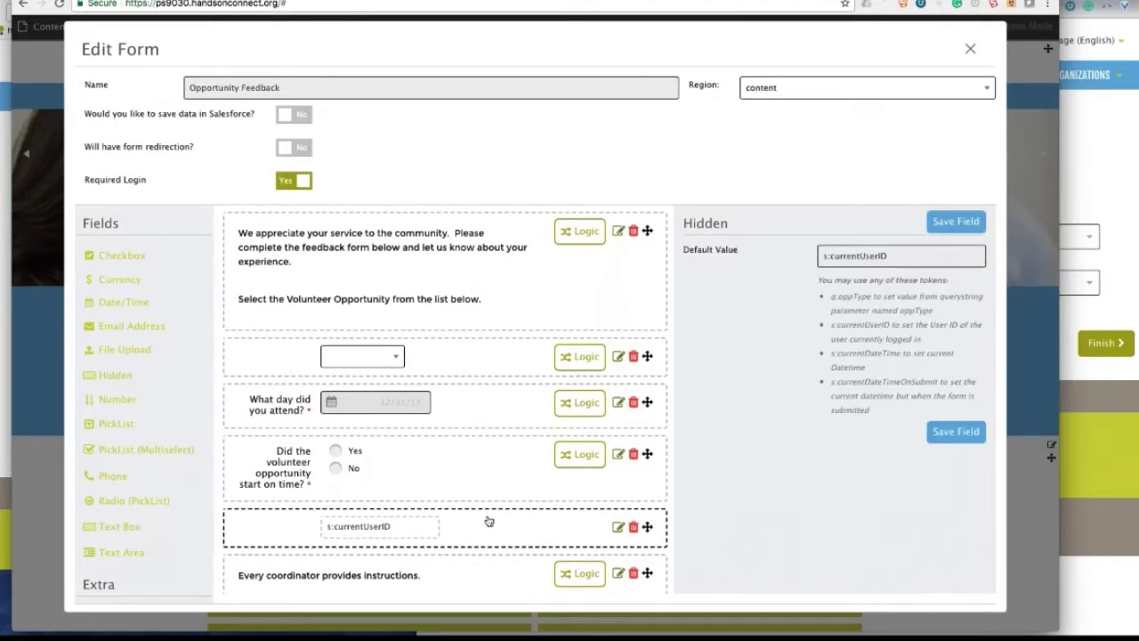
pyautogui.scroll(-2, 733, 480)
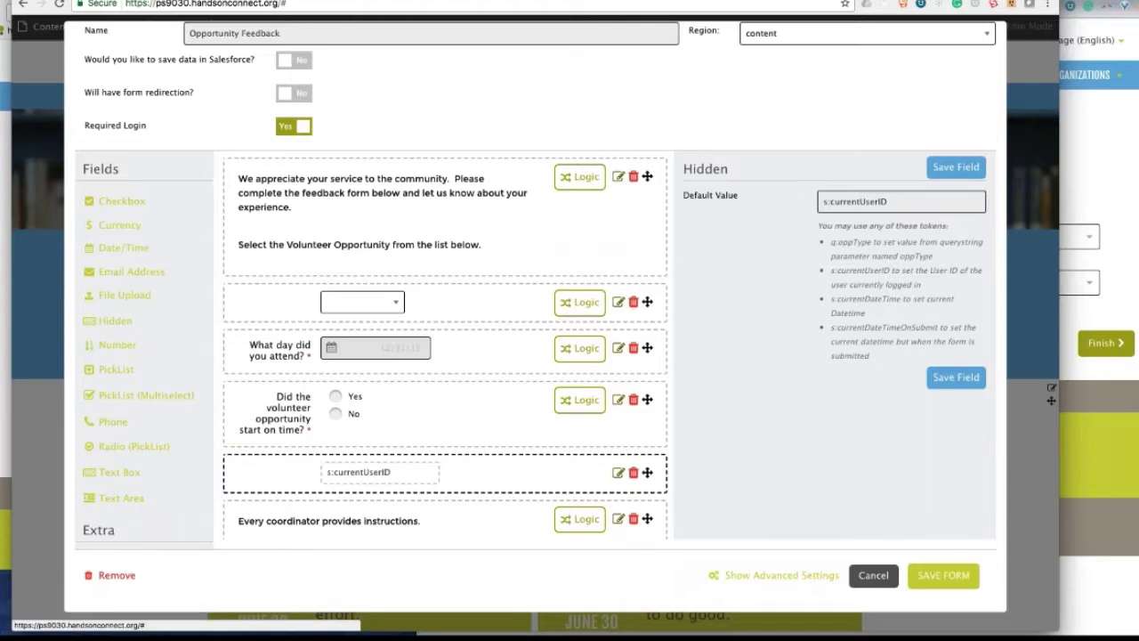
pyautogui.click(943, 575)
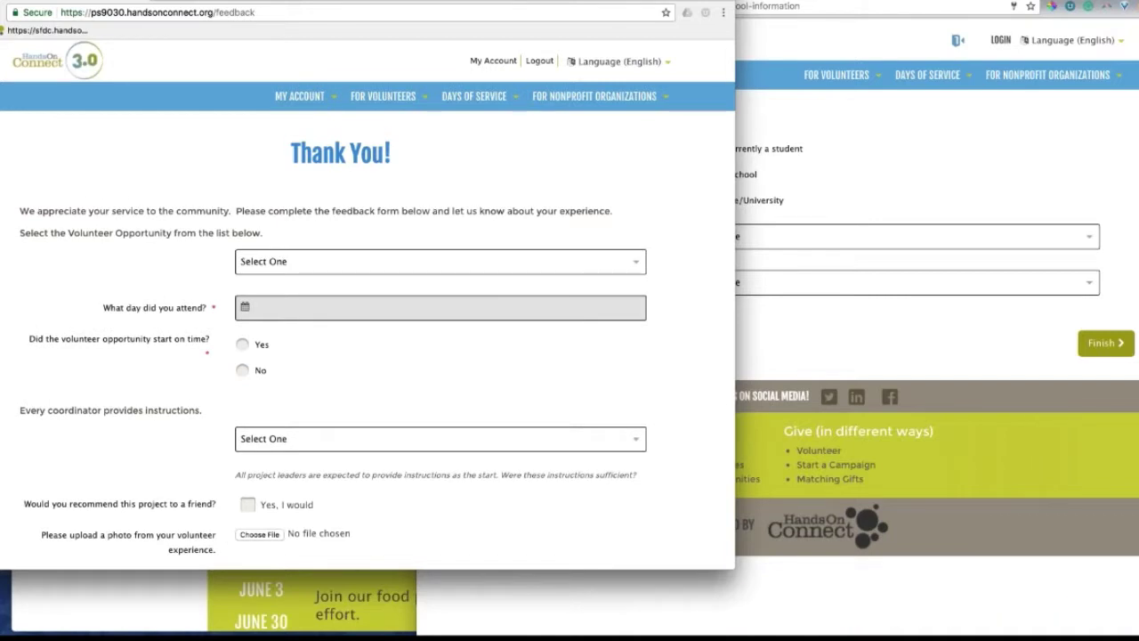
# - On the published feedback form, answer Yes to whether the volunteer opportunity started on time
pyautogui.scroll(1, 368, 338)
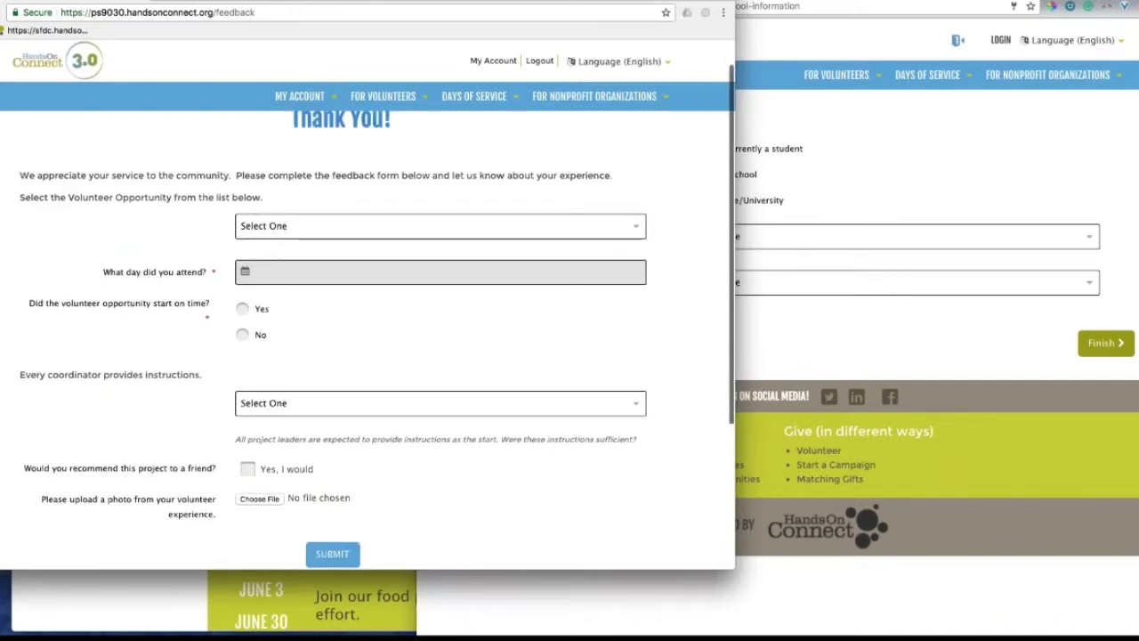
pyautogui.click(243, 336)
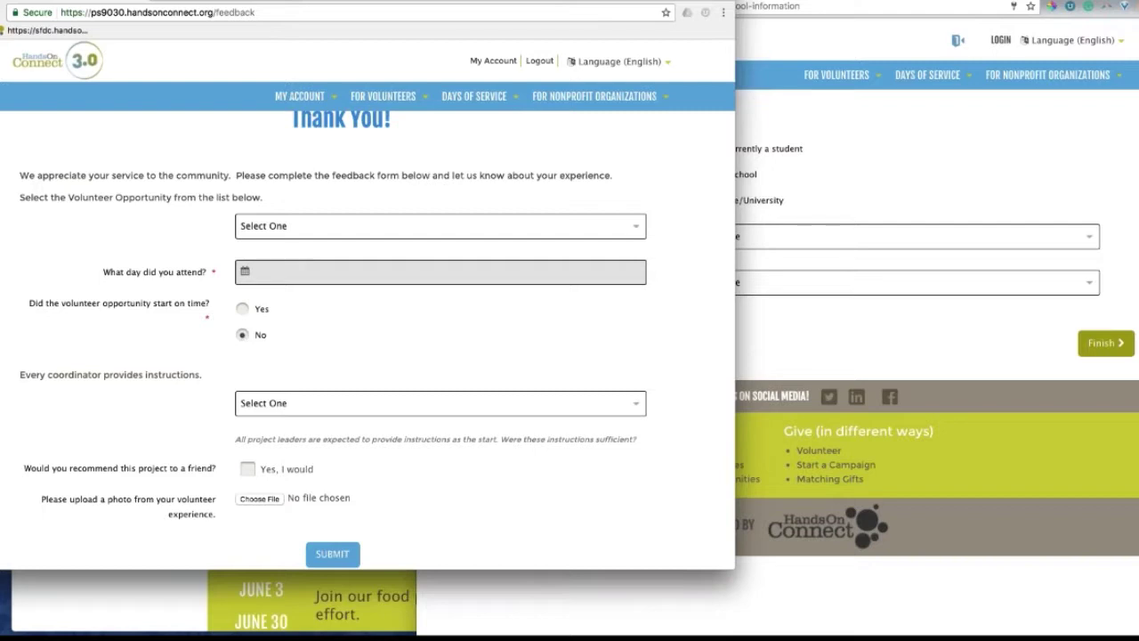
pyautogui.click(242, 311)
# - Test the conditional text area by choosing "No, more instructions were need" and switching the answer to "Yes, Enough Instructions were given"
pyautogui.click(361, 403)
pyautogui.click(267, 427)
pyautogui.scroll(-2, 367, 338)
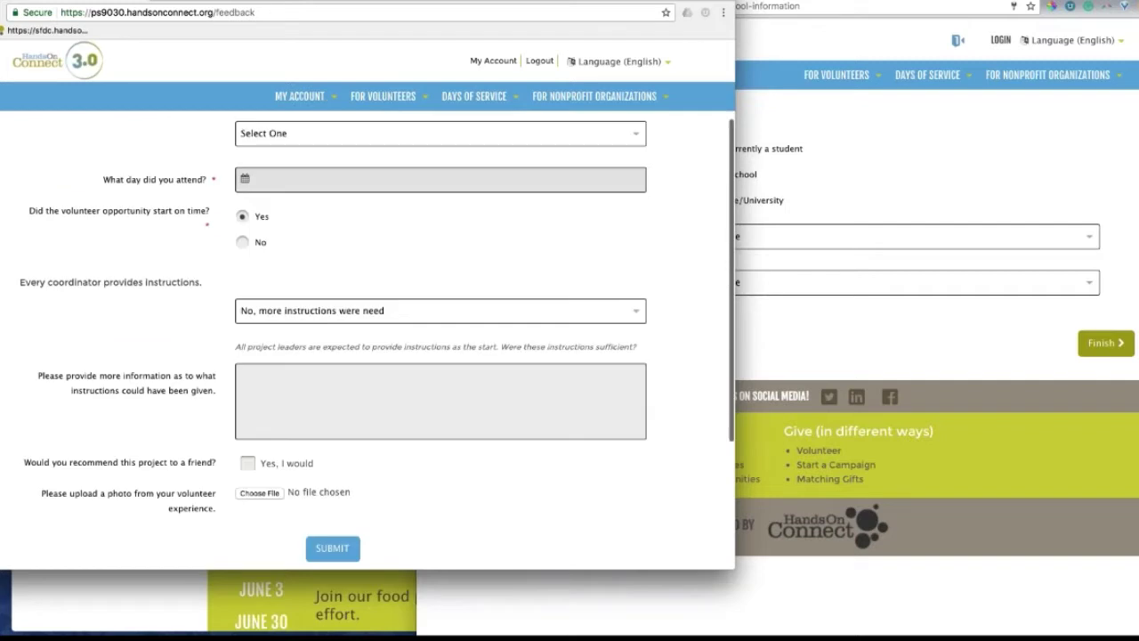
pyautogui.click(281, 381)
pyautogui.click(300, 311)
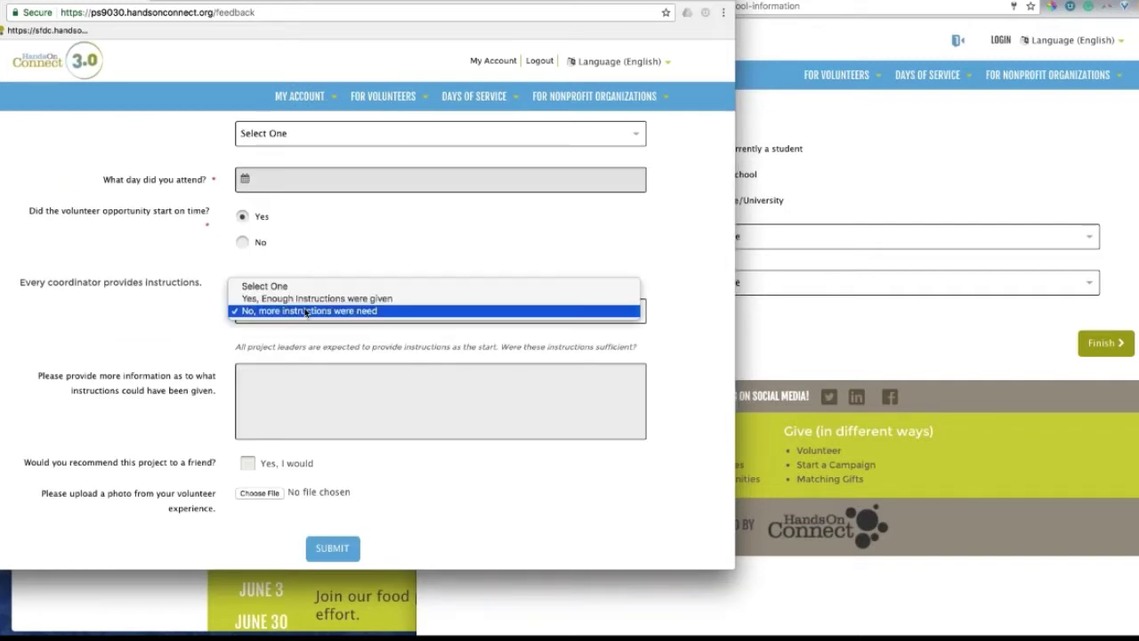
pyautogui.click(303, 299)
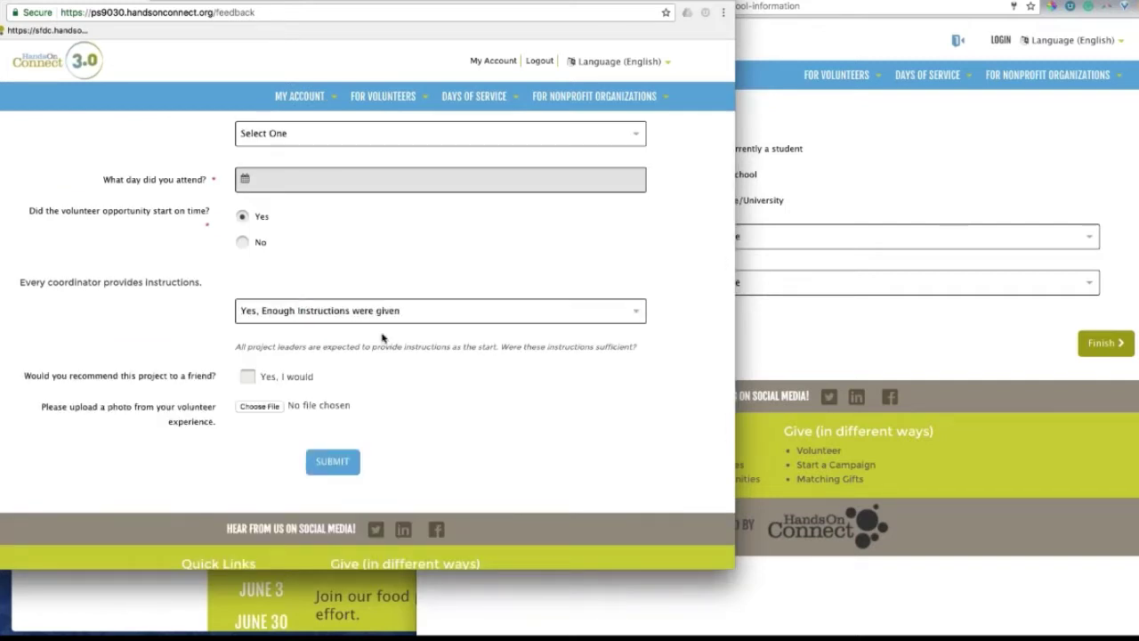
# - Select the opportunity "Art Around the World at Dulles Elementary" and set the attendance day to 7/5/2017
pyautogui.scroll(3, 383, 338)
pyautogui.click(314, 252)
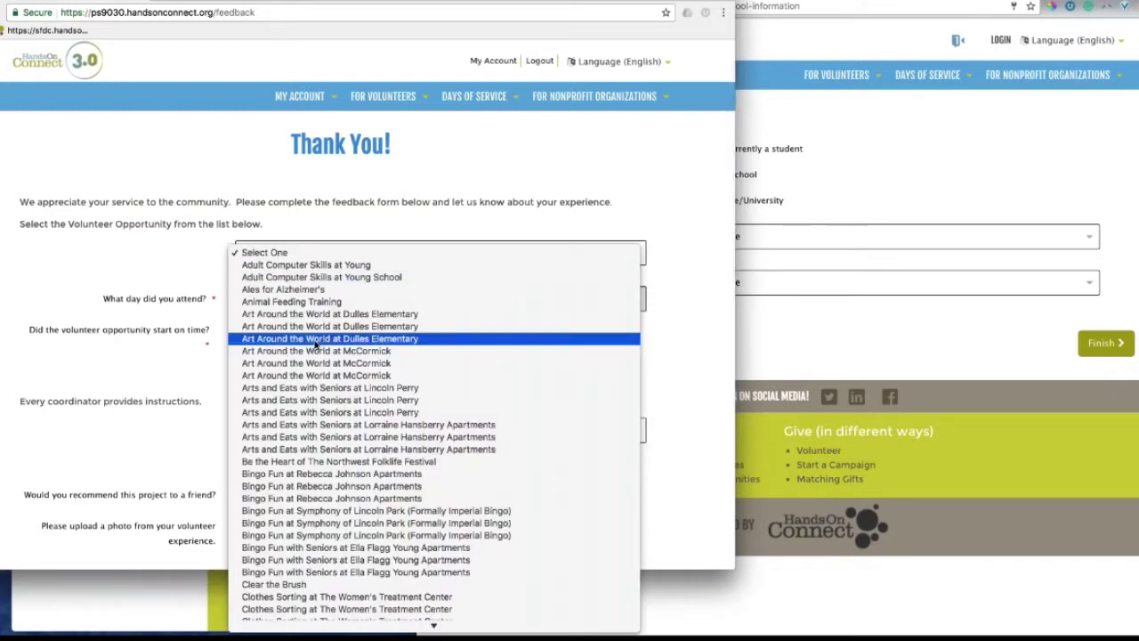
pyautogui.click(316, 342)
pyautogui.click(272, 304)
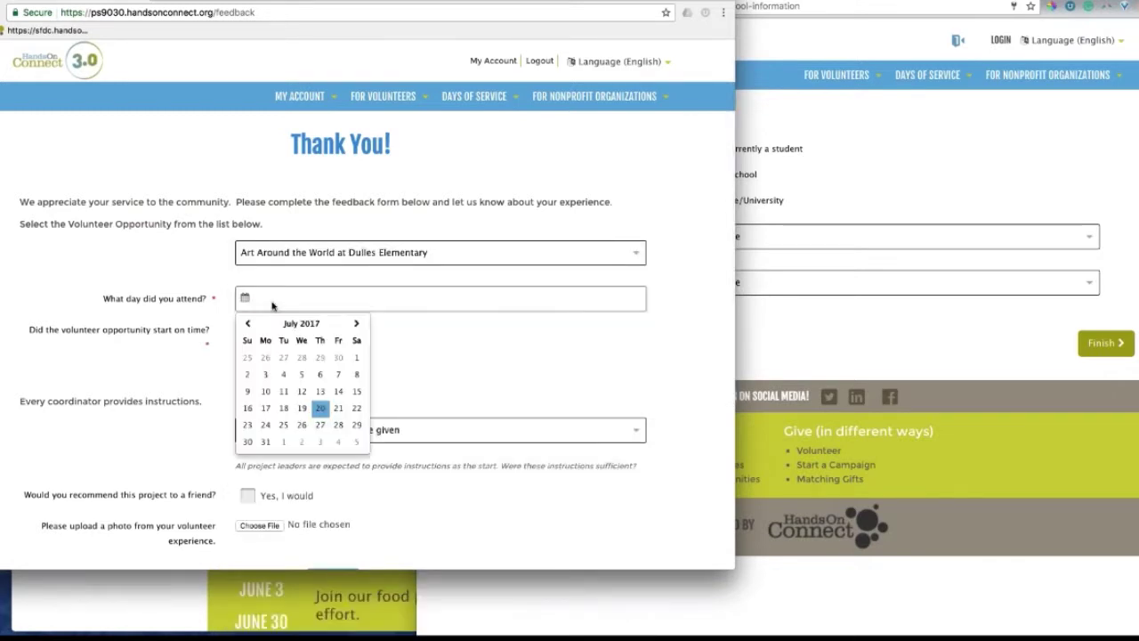
pyautogui.click(301, 374)
# - Mark "Yes, I would" for recommending the project, submit the feedback form and dismiss the confirmation
pyautogui.scroll(-3, 429, 380)
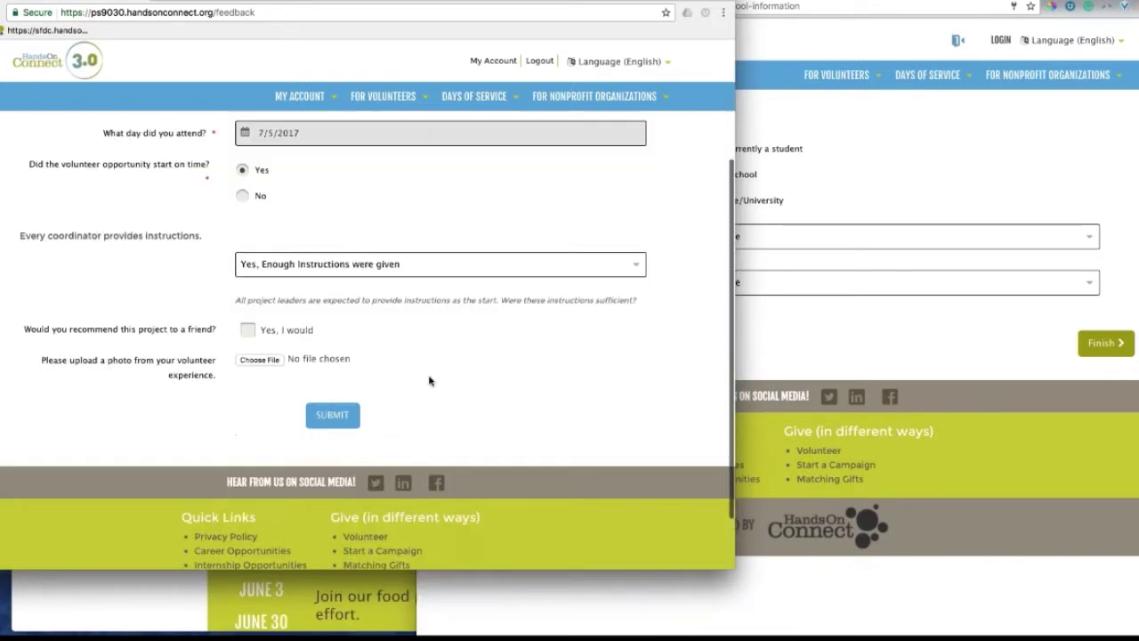
pyautogui.click(248, 330)
pyautogui.click(339, 416)
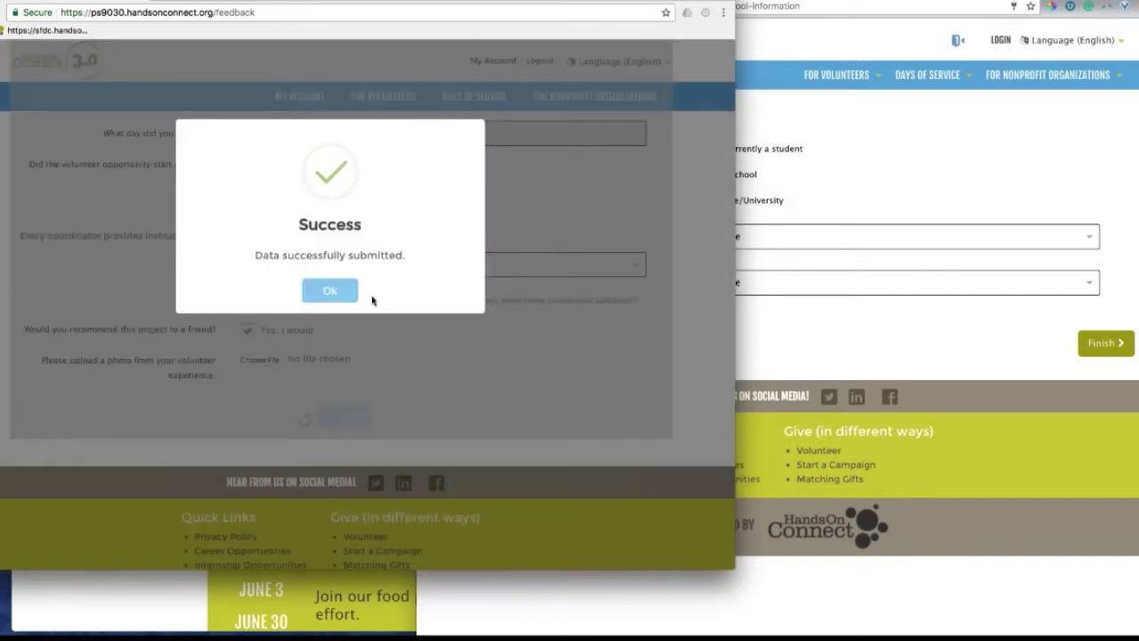
pyautogui.click(331, 290)
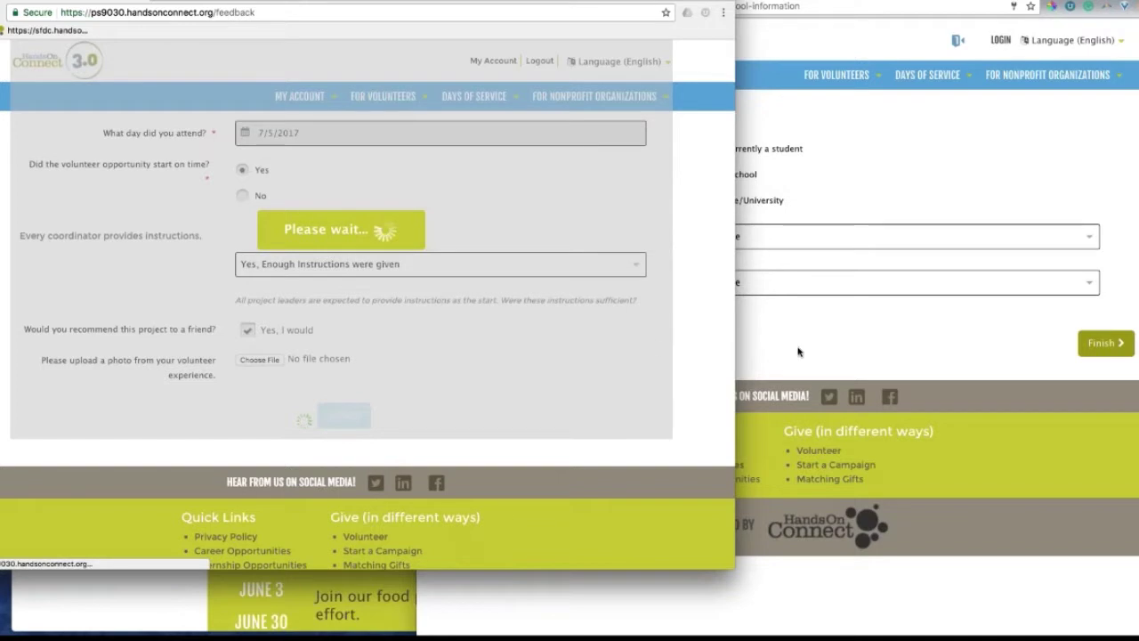
# - Return to the CMS admin window and export the feedback form's submitted data without a date range
pyautogui.click(798, 352)
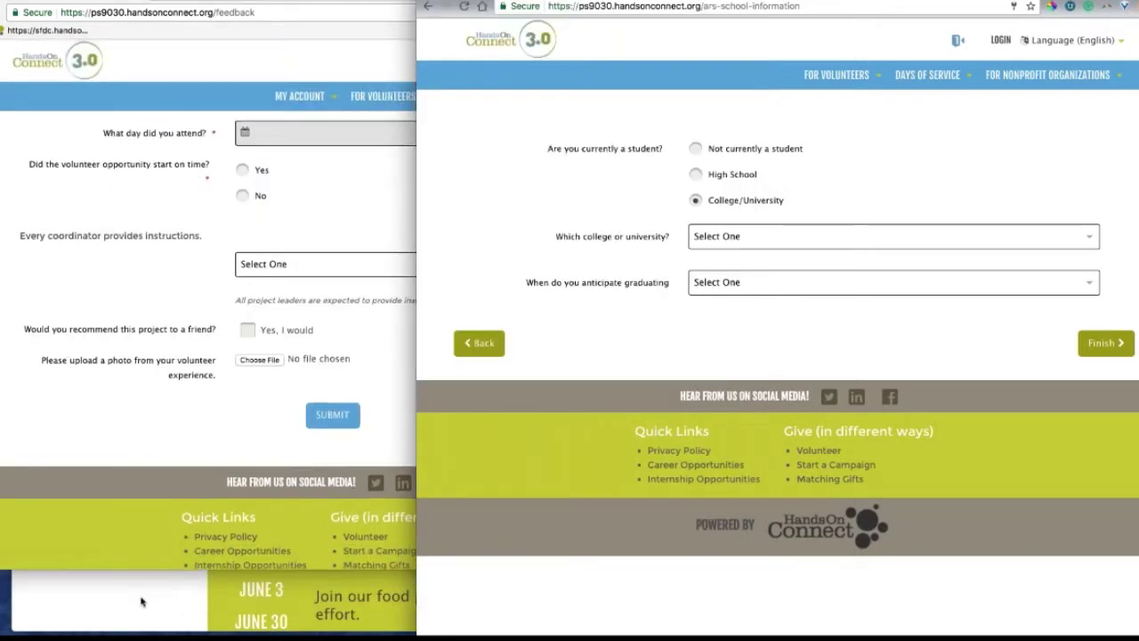
pyautogui.click(141, 602)
pyautogui.click(248, 26)
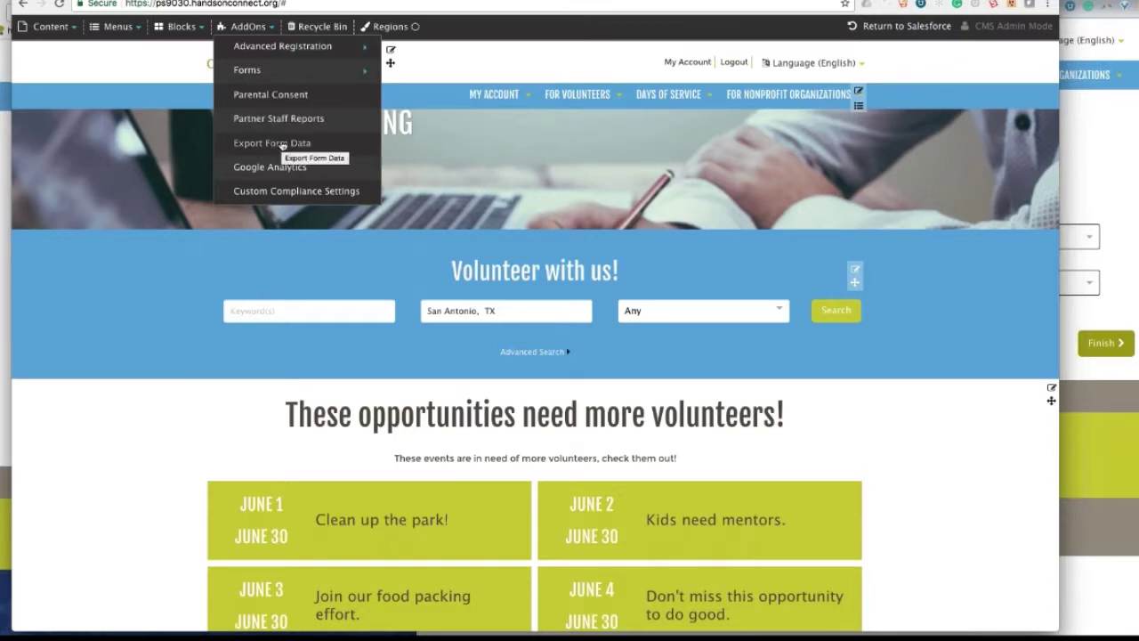
pyautogui.click(282, 144)
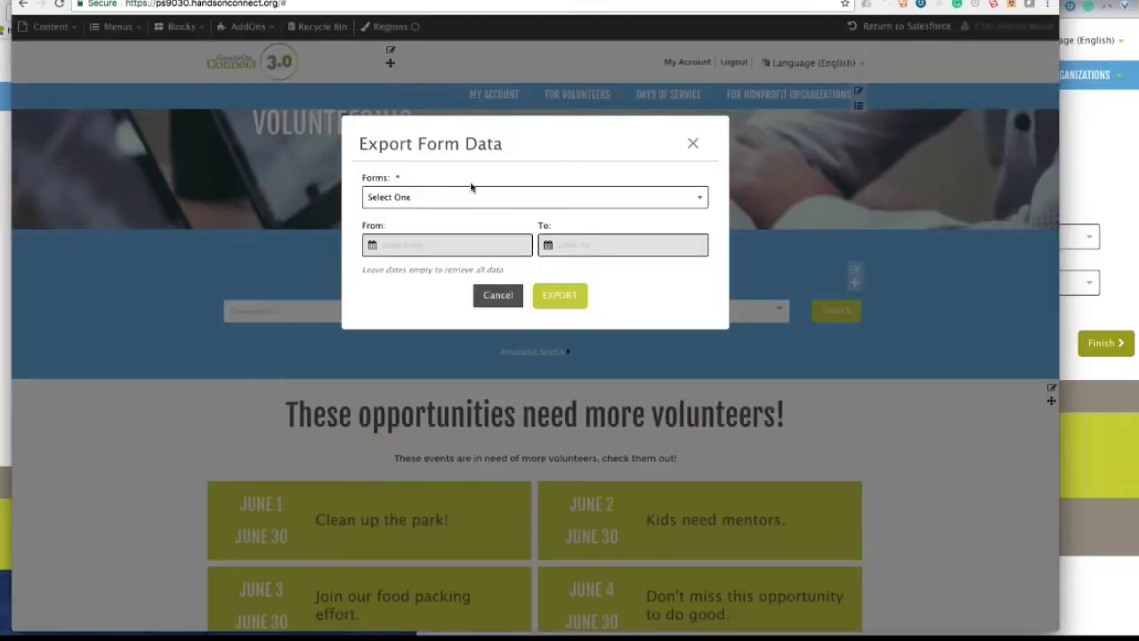
pyautogui.click(471, 196)
pyautogui.click(483, 312)
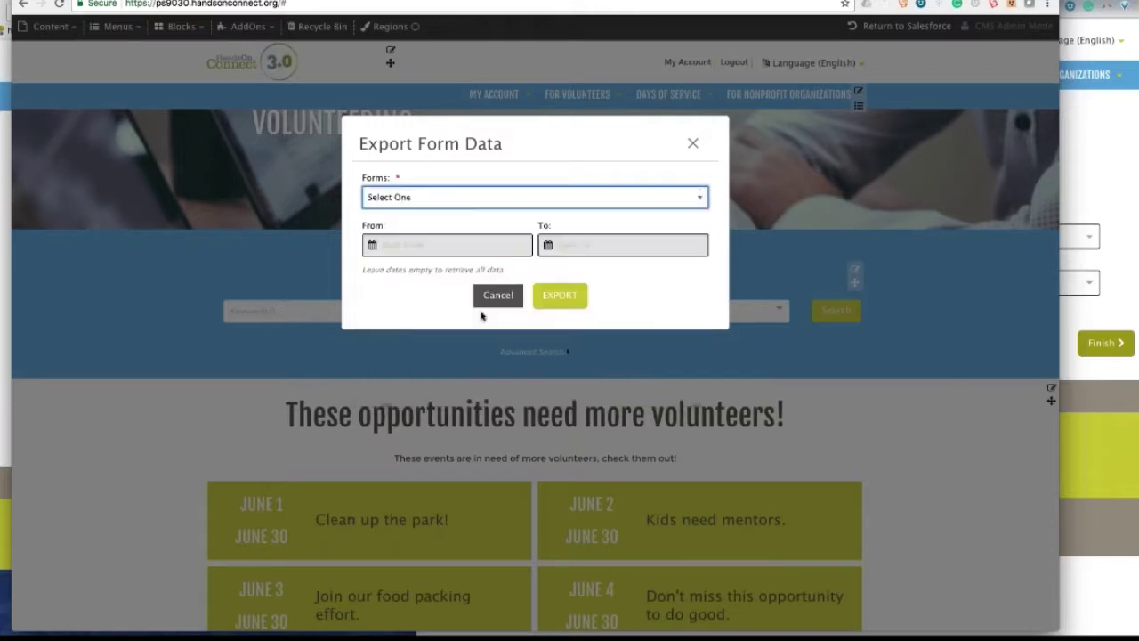
pyautogui.click(560, 295)
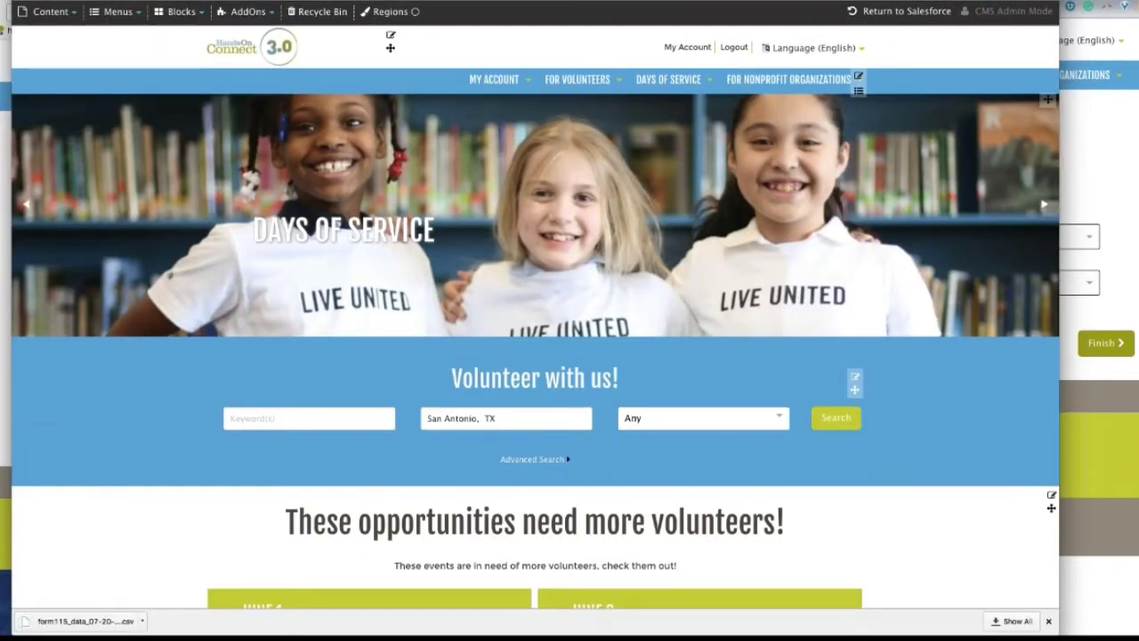
# - Open the exported CSV in Numbers and examine the last submission's opportunity ID and hidden user ID
pyautogui.click(105, 625)
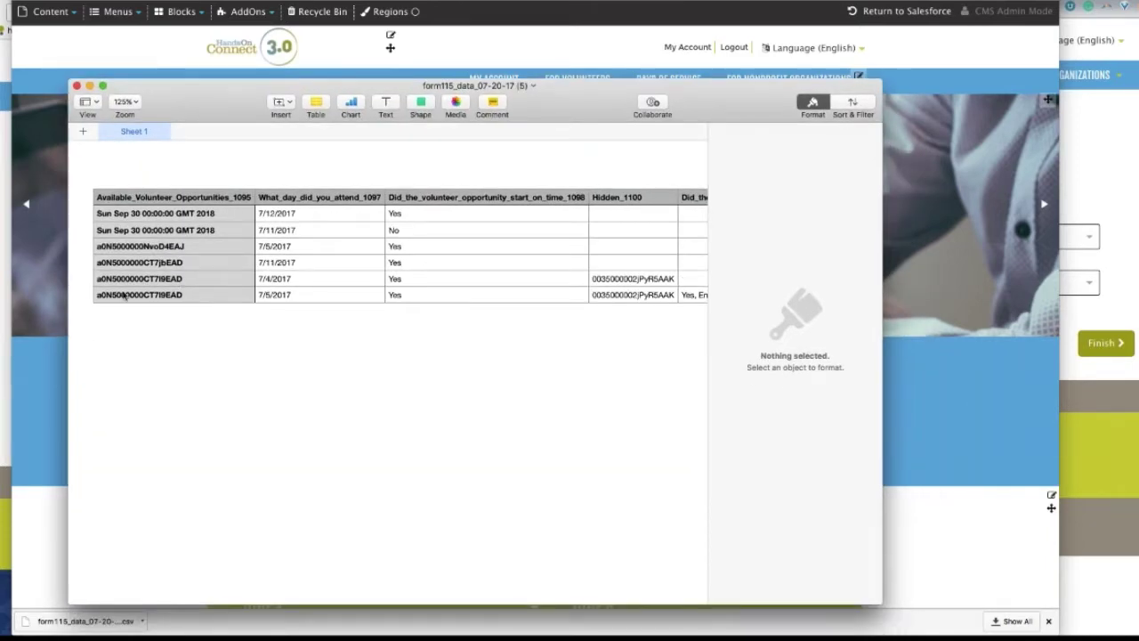
pyautogui.click(93, 301)
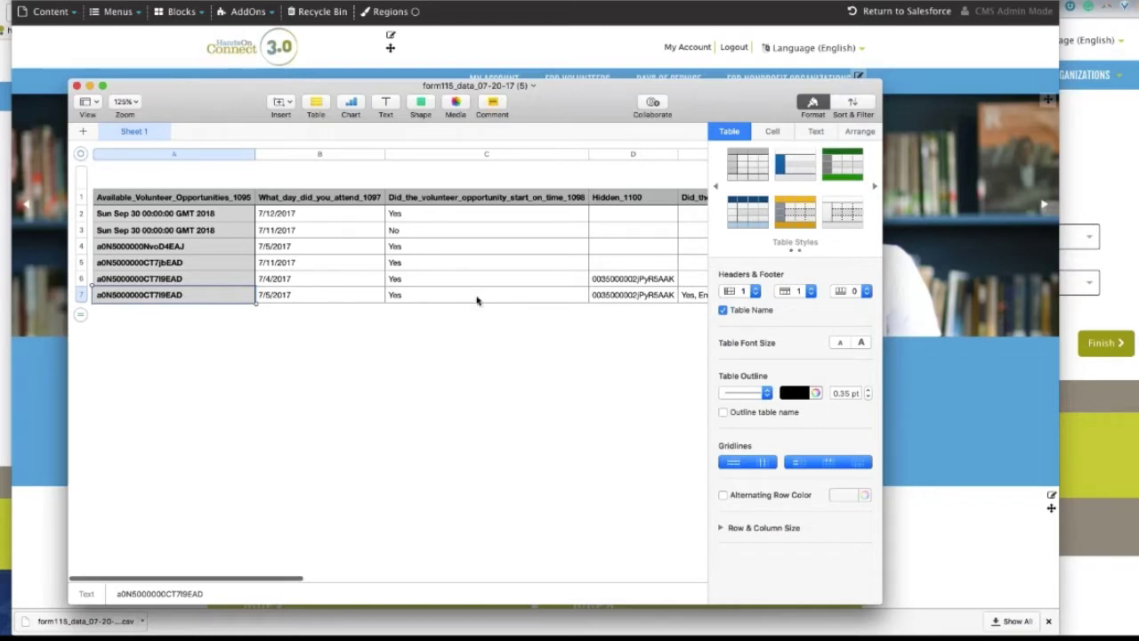
pyautogui.hscroll(5, 467, 303)
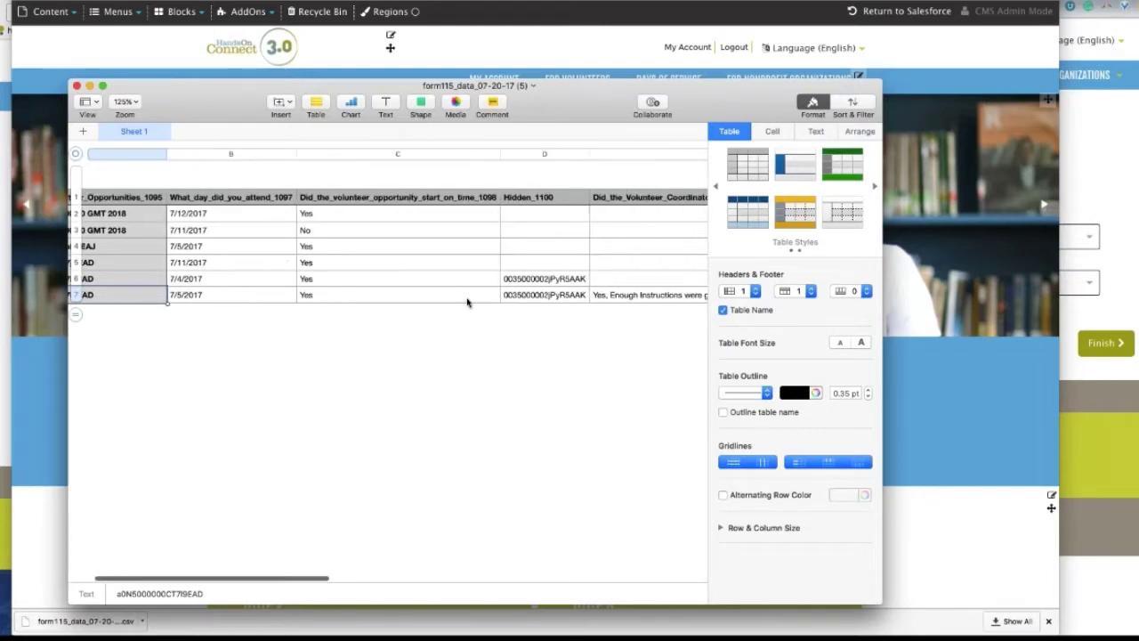
pyautogui.click(491, 299)
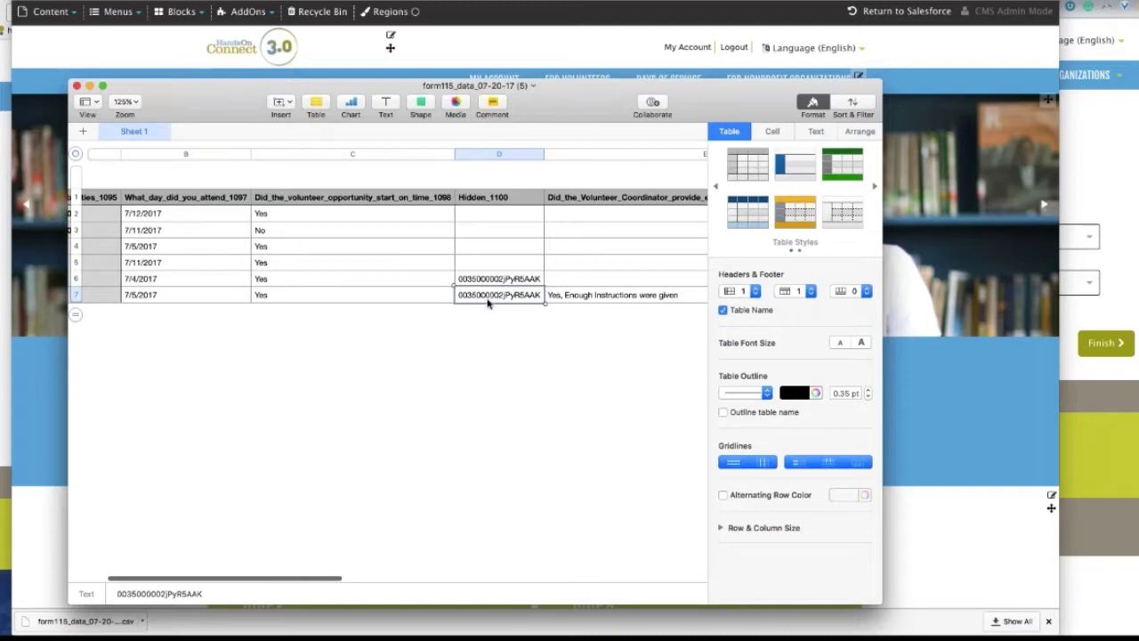
# - Examine the last submission's answers across the remaining columns of the exported feedback data, then close the spreadsheet
pyautogui.hscroll(3, 494, 301)
pyautogui.hscroll(8, 498, 303)
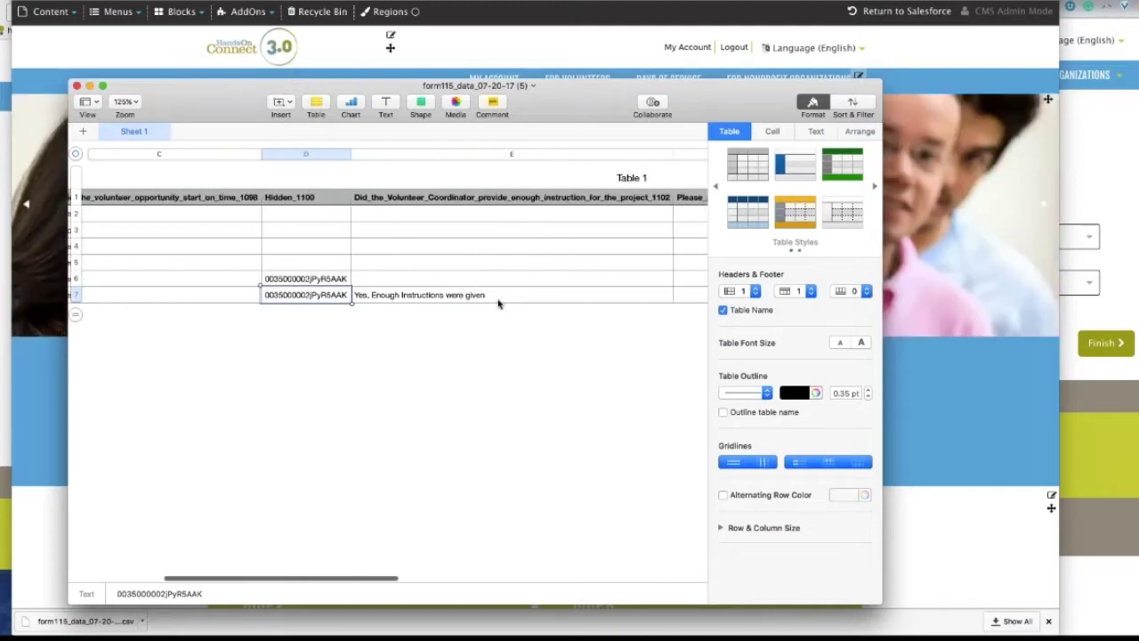
pyautogui.hscroll(6, 499, 303)
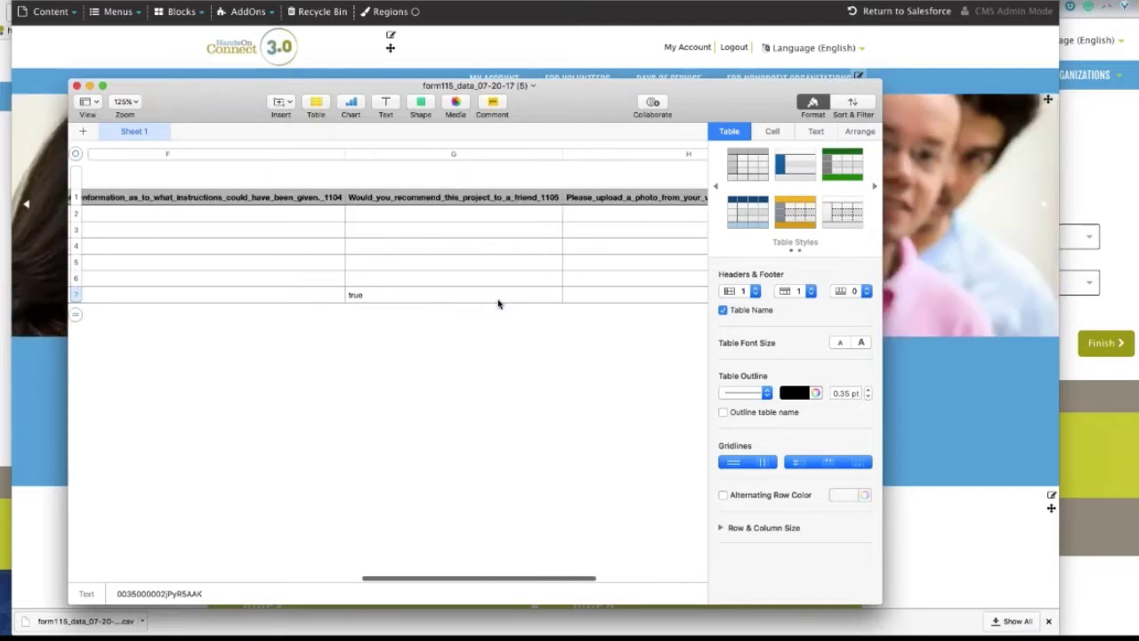
pyautogui.hscroll(-15, 498, 303)
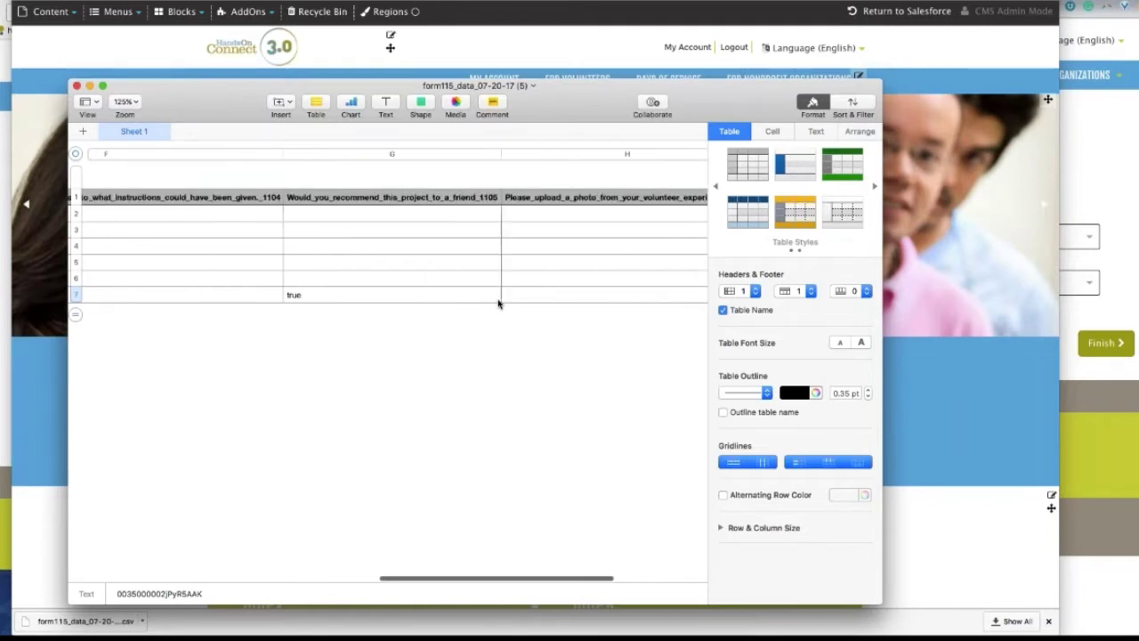
pyautogui.hscroll(-2, 498, 304)
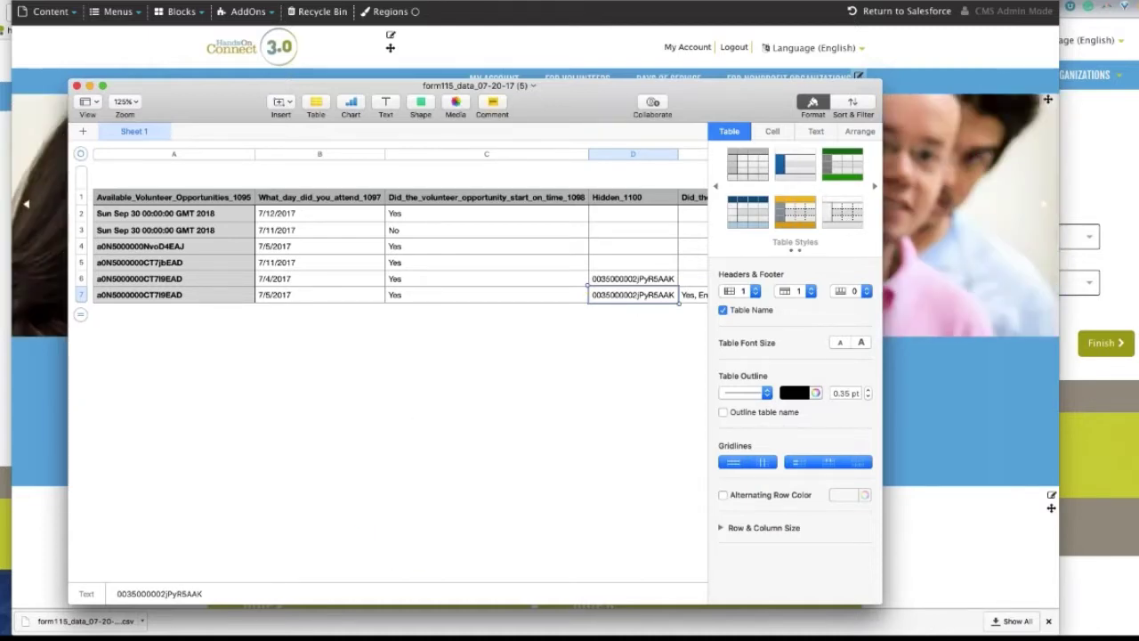
pyautogui.click(77, 85)
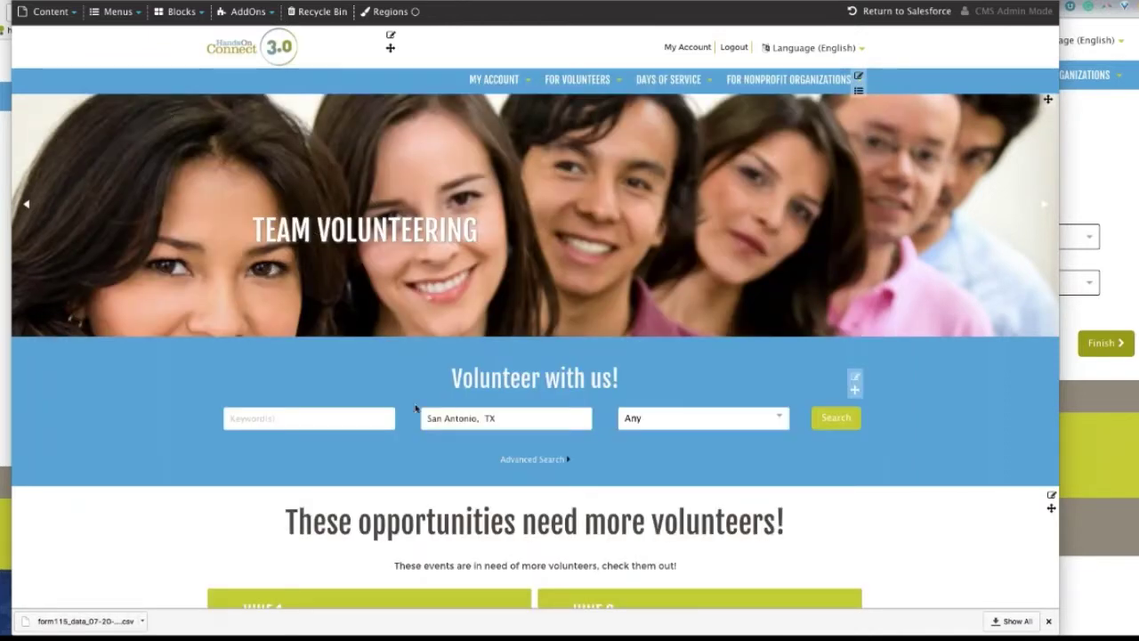
# - Open the Feedback page's settings in the CMS, inspect its friendly URL and "Thank You!" content, and close them without saving
pyautogui.click(54, 11)
pyautogui.click(47, 31)
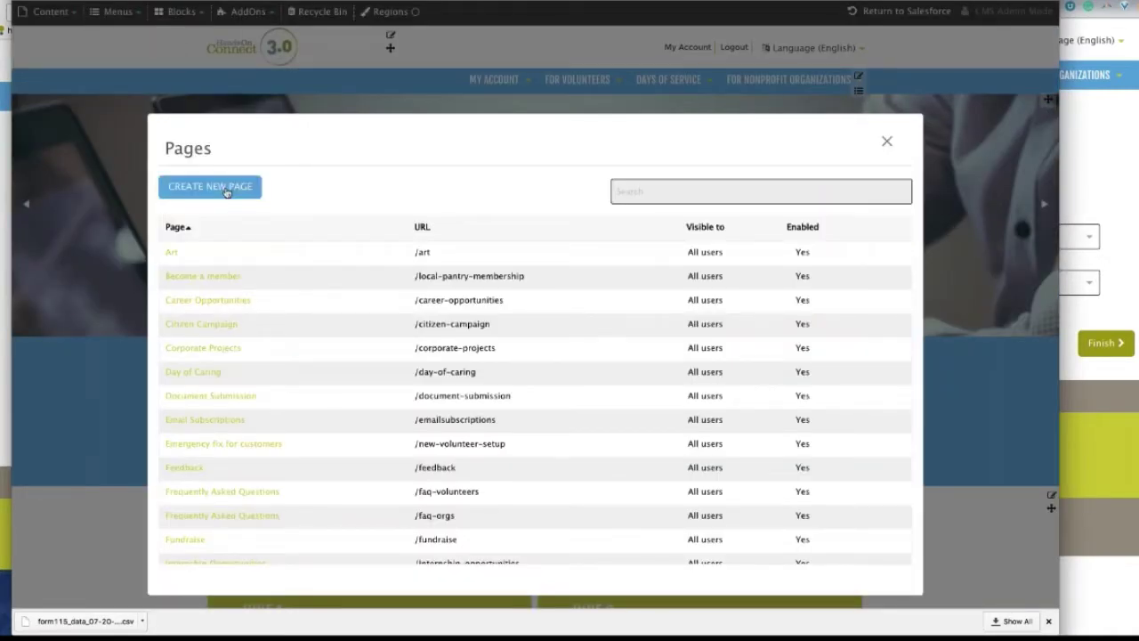
pyautogui.click(192, 471)
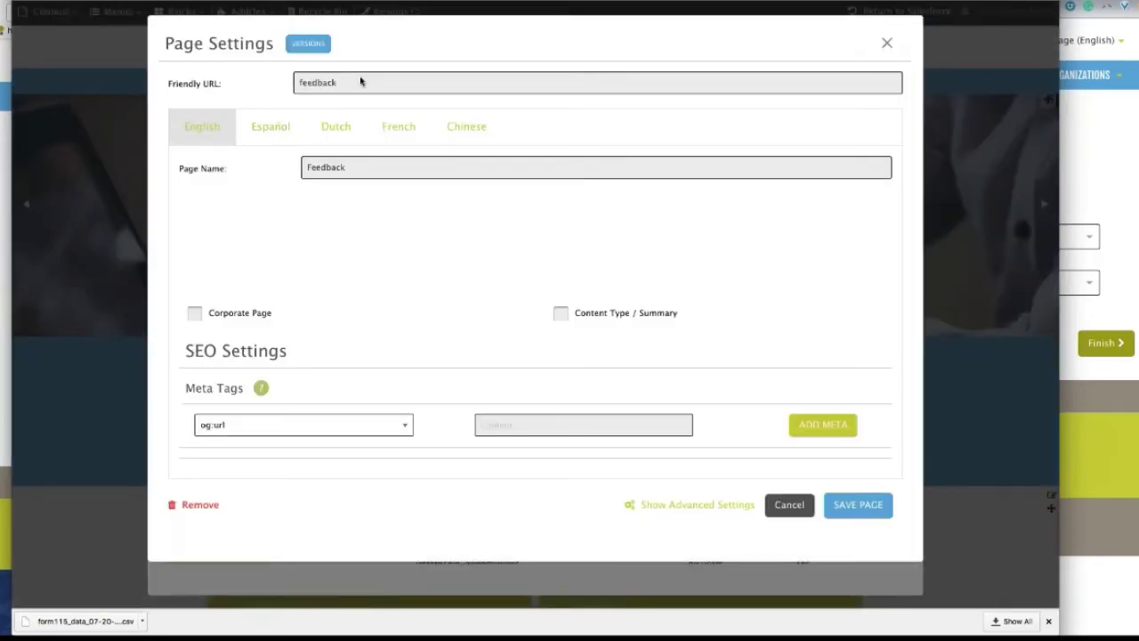
pyautogui.doubleClick(299, 82)
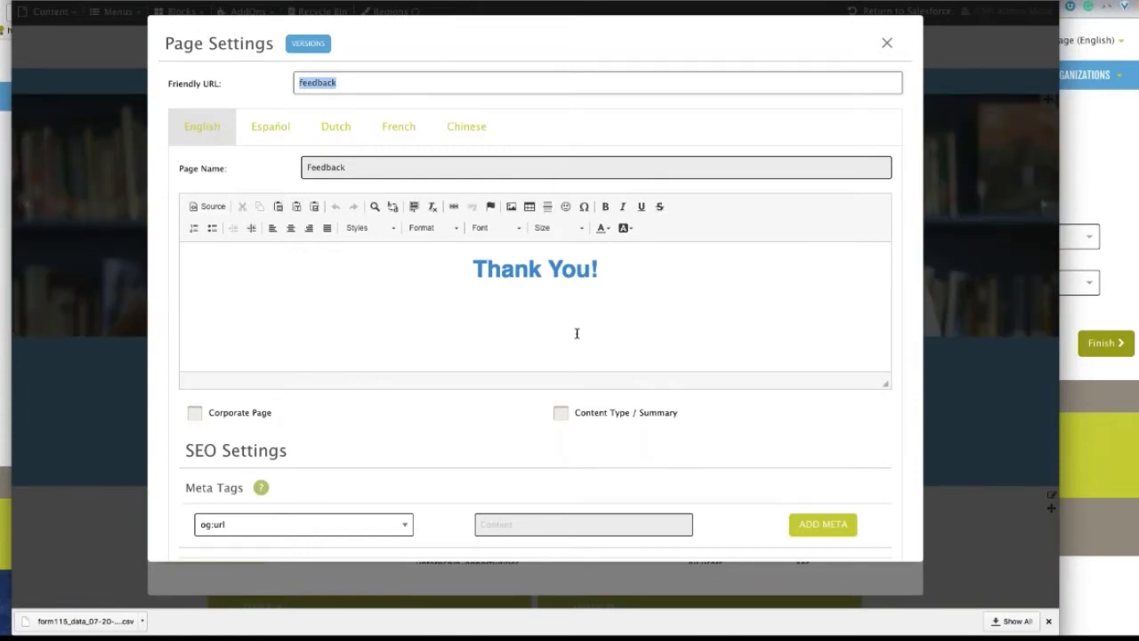
pyautogui.tripleClick(595, 272)
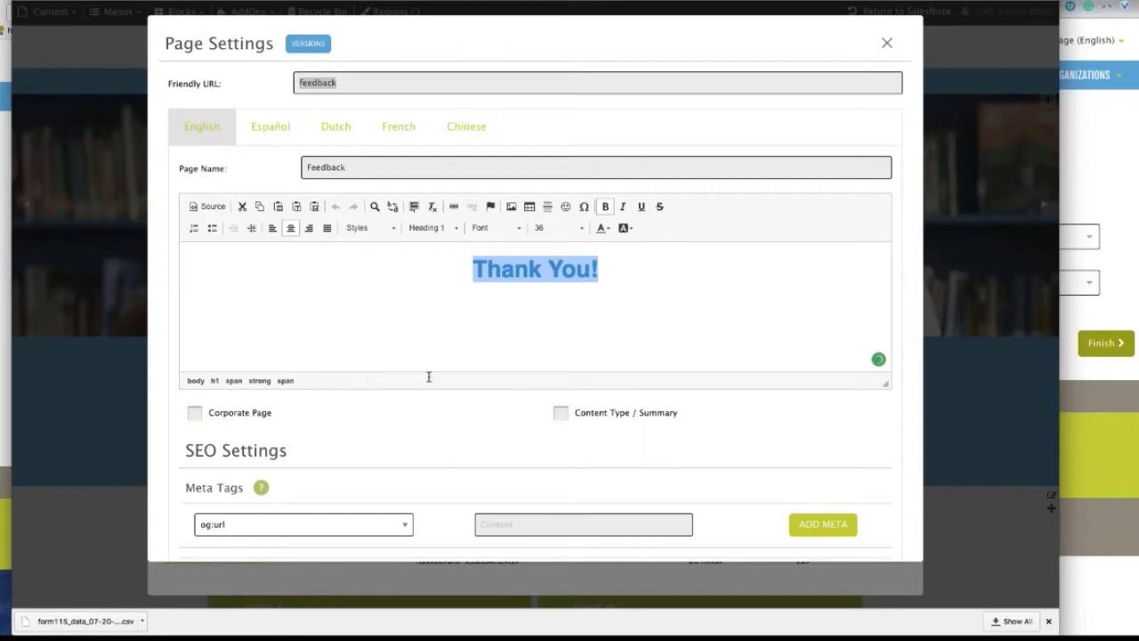
pyautogui.click(888, 44)
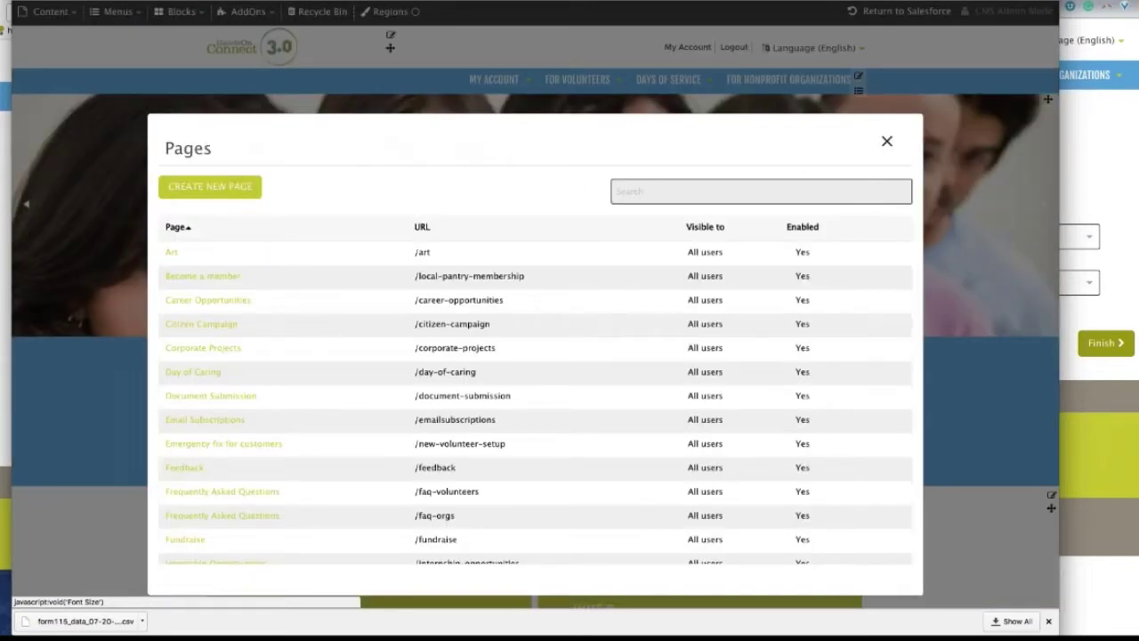
pyautogui.click(888, 143)
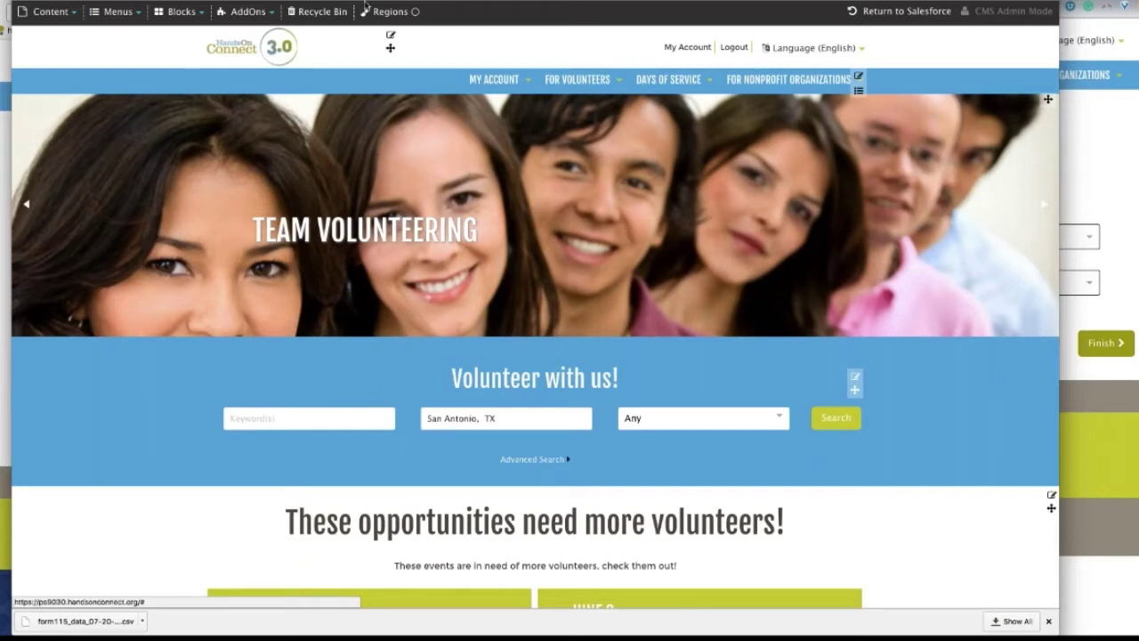
# - Open the Opportunity-Feedback form in the Form Builder and inspect the URL list in its advanced visibility settings
pyautogui.click(249, 12)
pyautogui.moveTo(273, 60)
pyautogui.moveTo(440, 55)
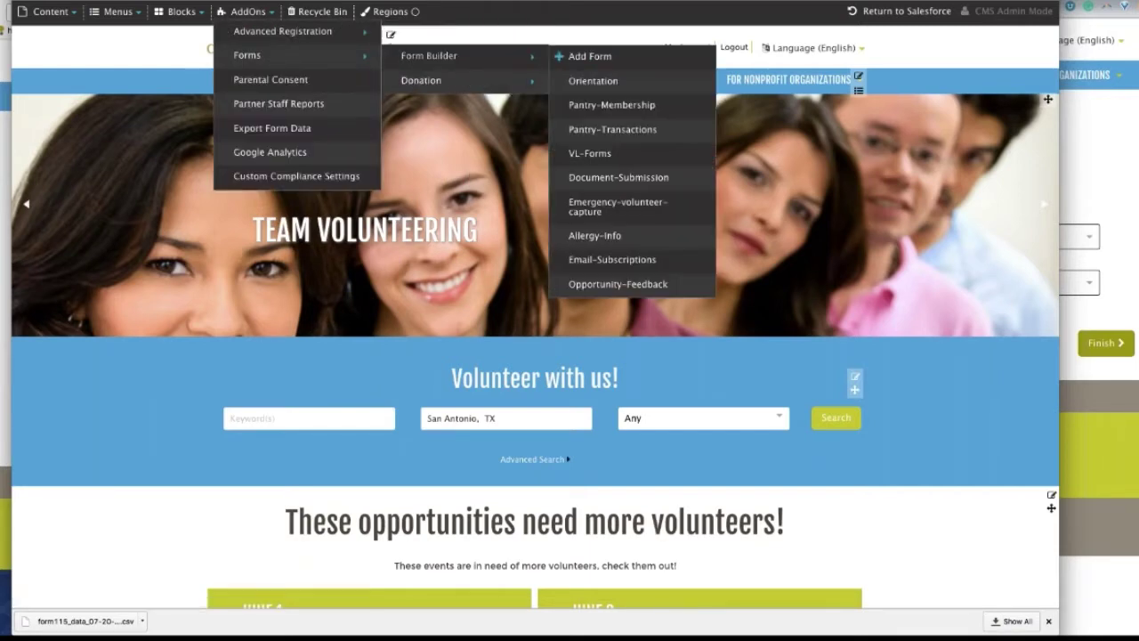
pyautogui.click(619, 284)
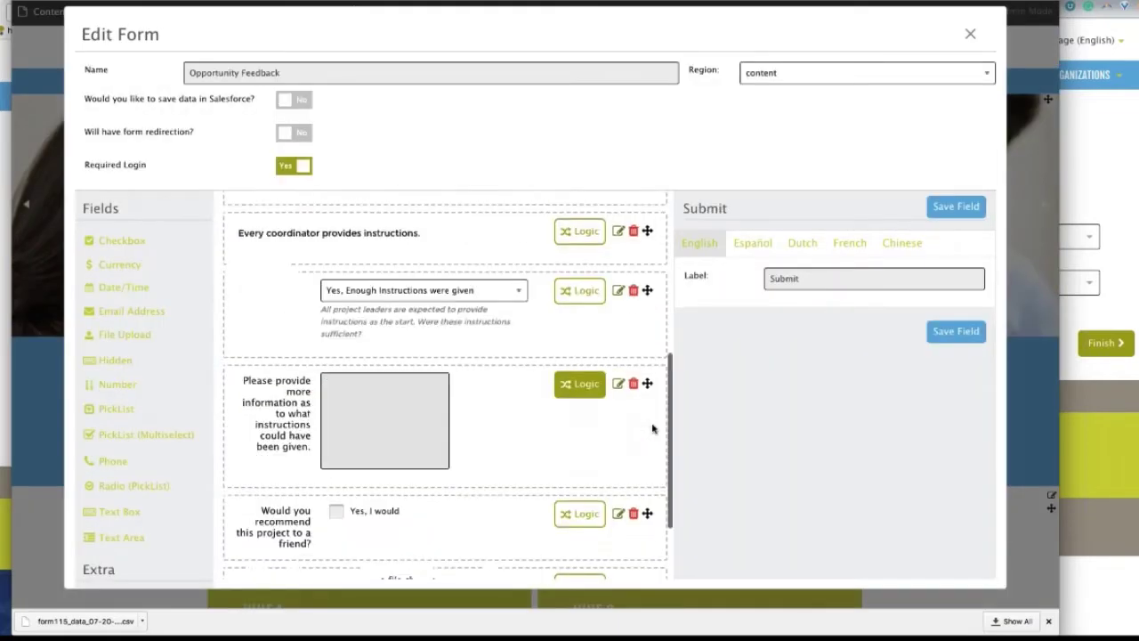
pyautogui.scroll(-3, 652, 429)
pyautogui.scroll(-3, 345, 411)
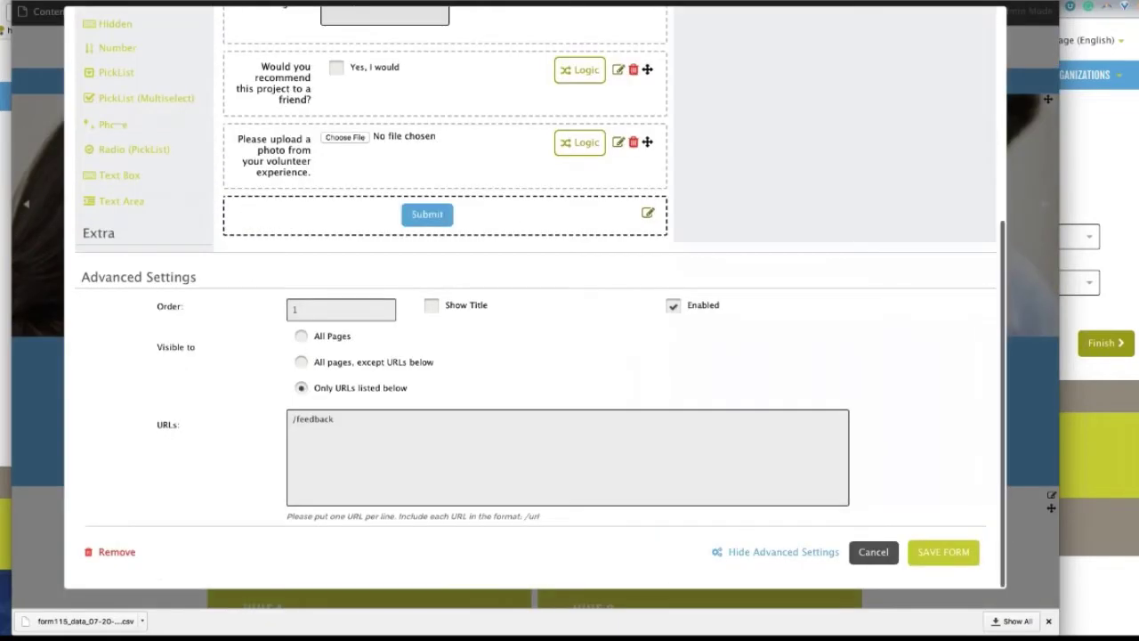
pyautogui.click(345, 412)
pyautogui.press('super+a')
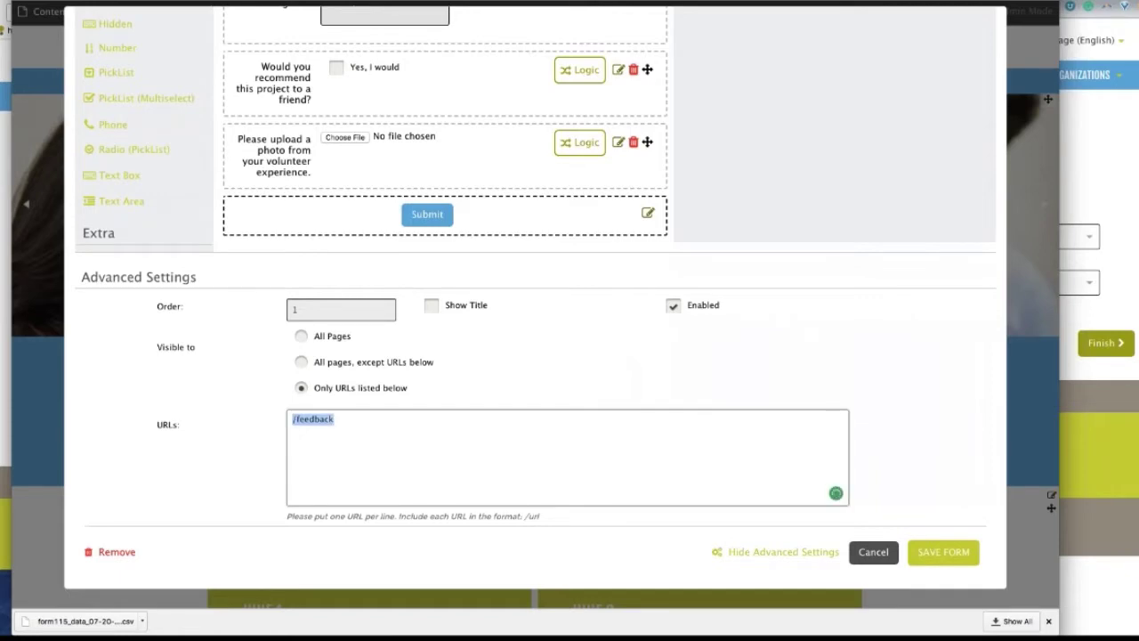
# - Try the visibility options "All Pages" and "All pages, except URLs below", restore "Only URLs listed below" for /feedback, and save the form
pyautogui.click(301, 338)
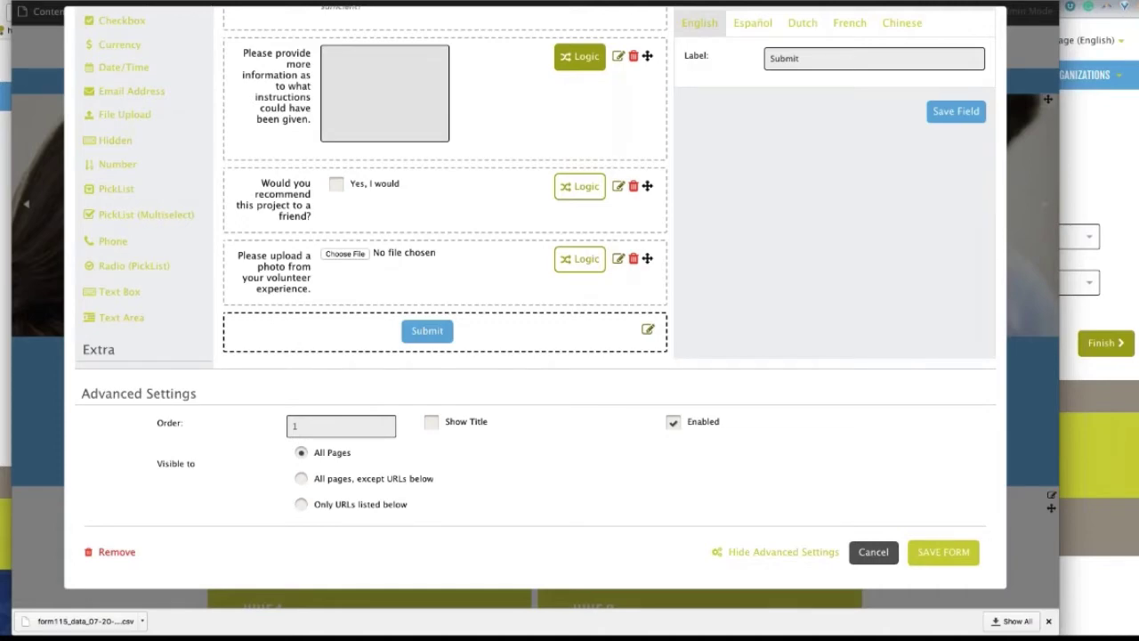
pyautogui.click(300, 478)
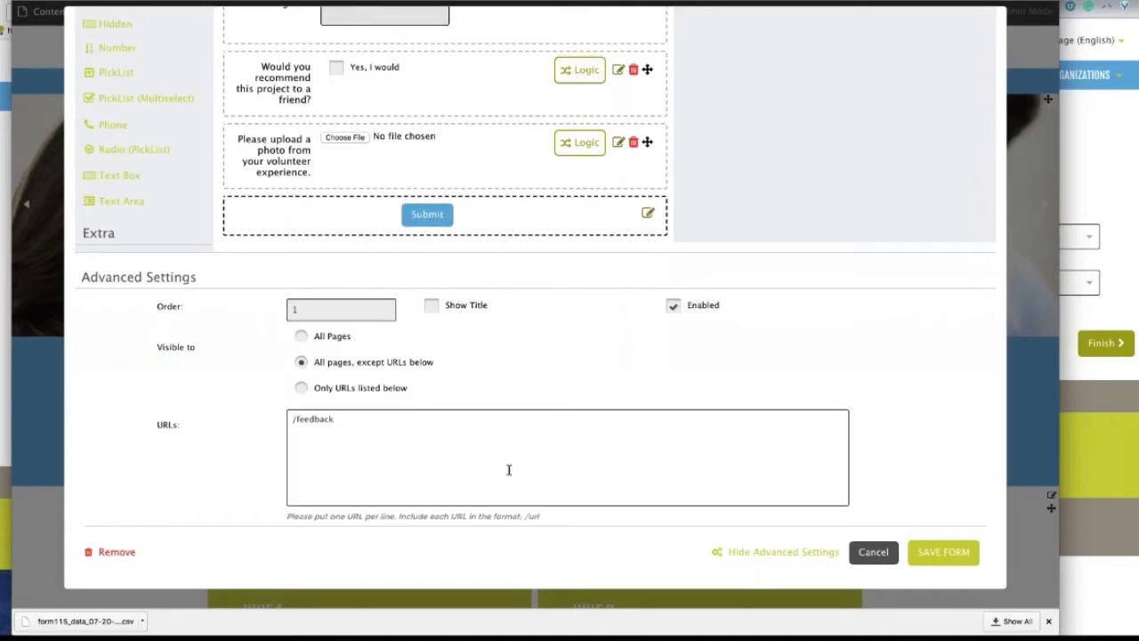
pyautogui.click(302, 389)
pyautogui.click(377, 418)
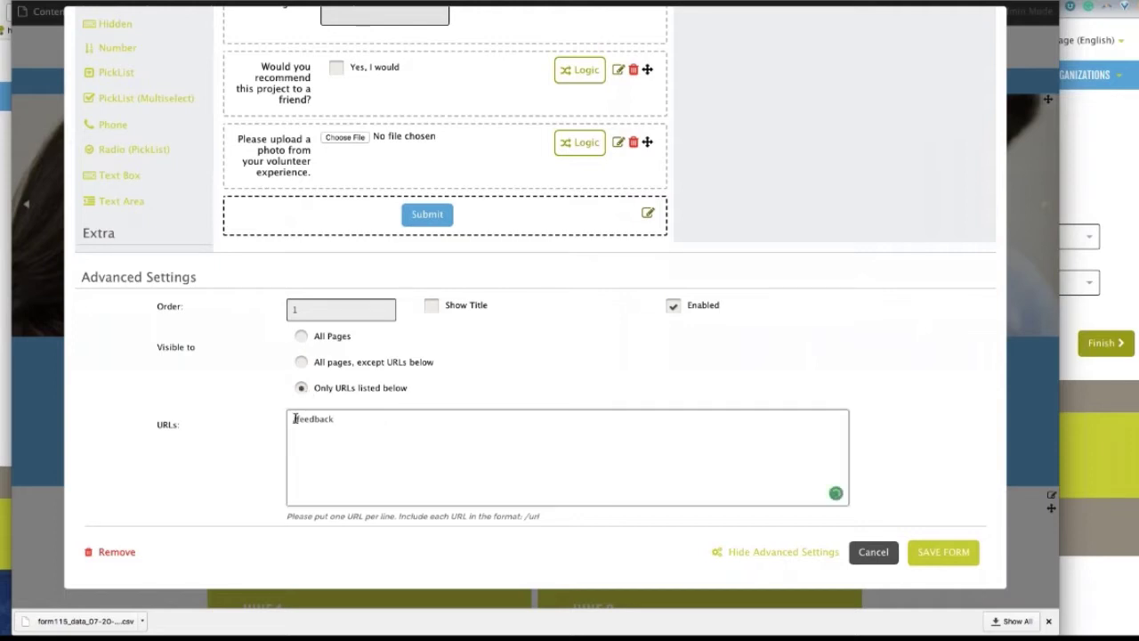
pyautogui.moveTo(339, 414); pyautogui.dragTo(279, 414)
pyautogui.click(943, 552)
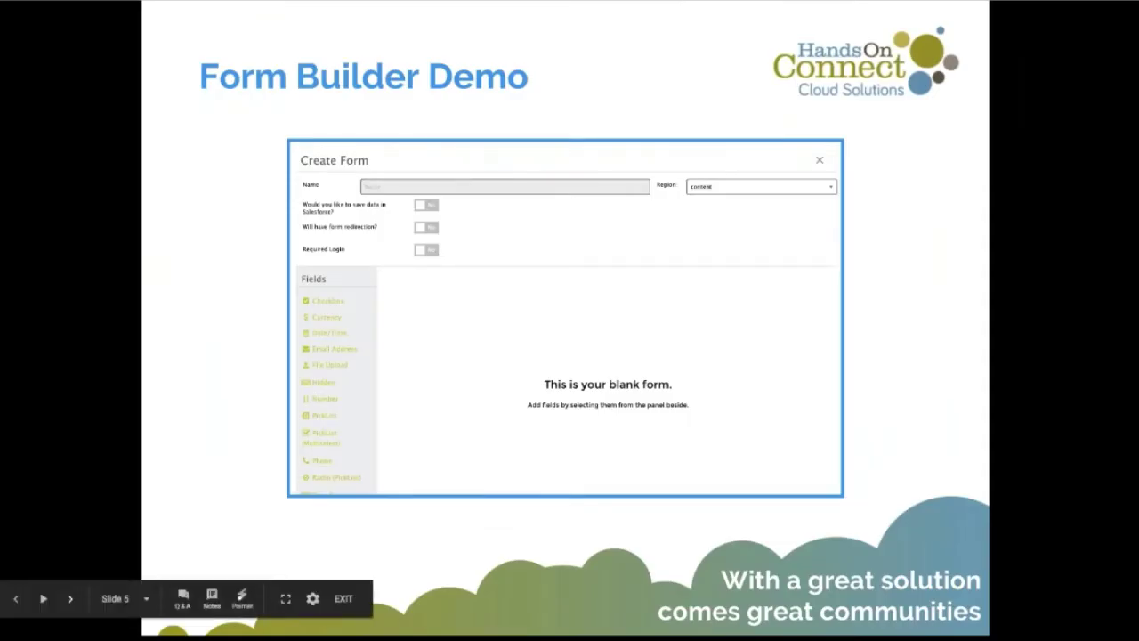
pyautogui.press('Right')
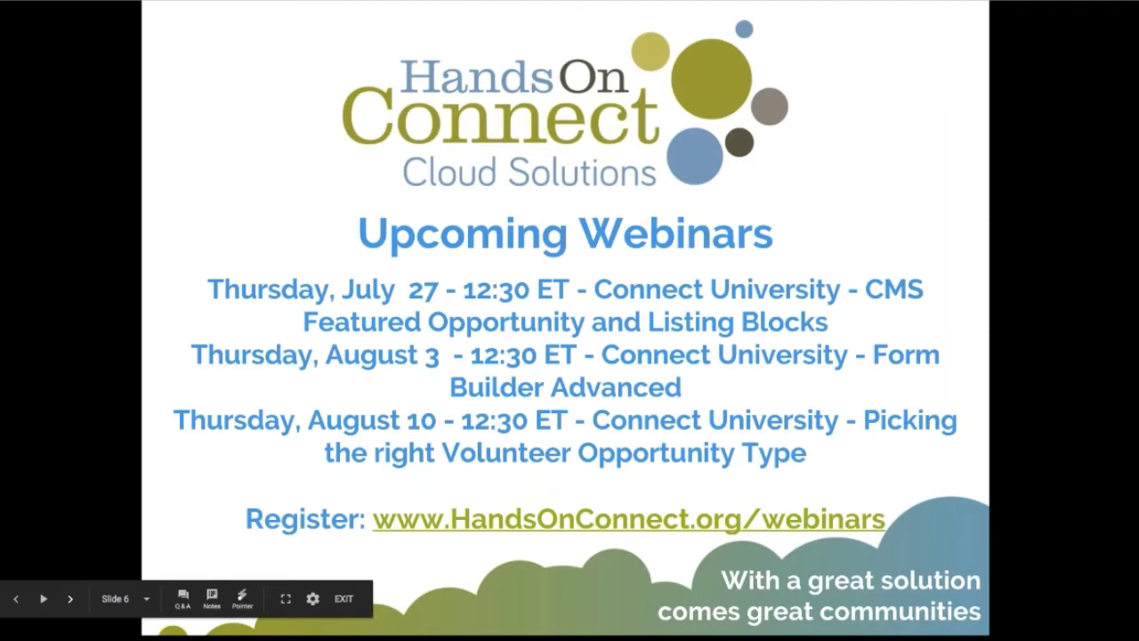